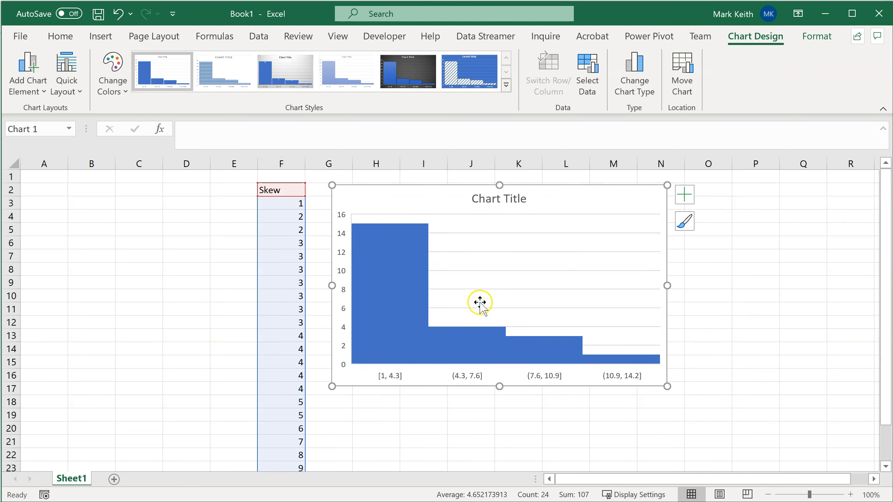
Move the Skew histogram away from the data, head G2 as SquareRoot and enter =SQRT(F3) in G3.
left_click_drag(551, 197, 690, 197)
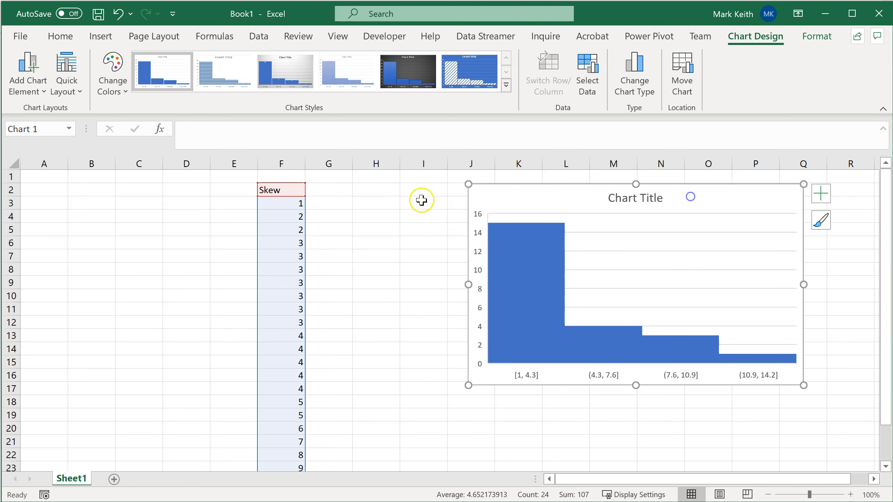
left_click(320, 191)
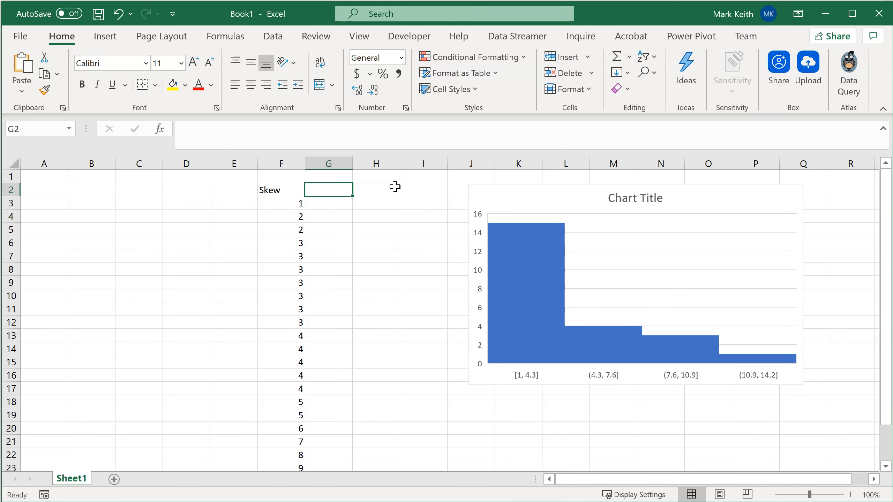
type("SquareRoot")
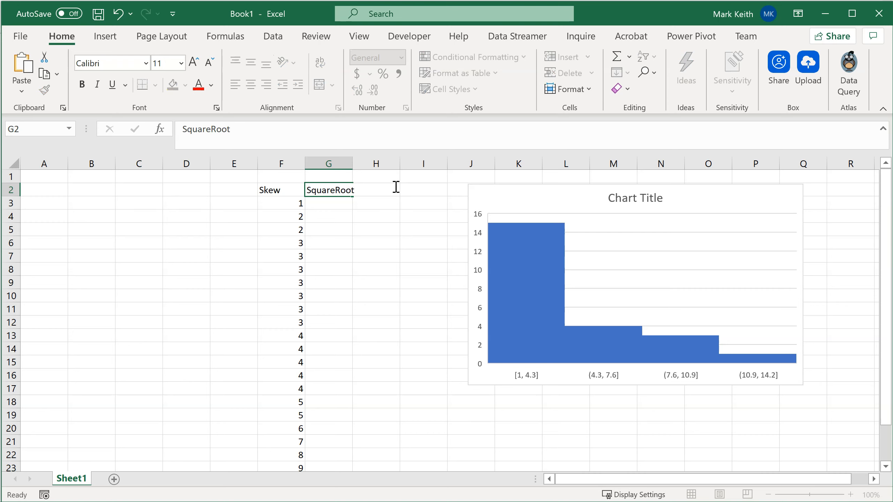
key("Down")
type("=")
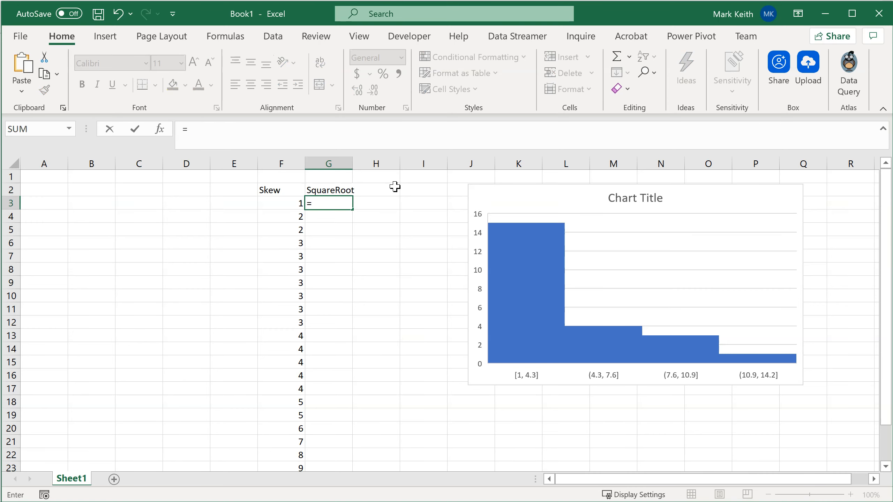
type("sqr")
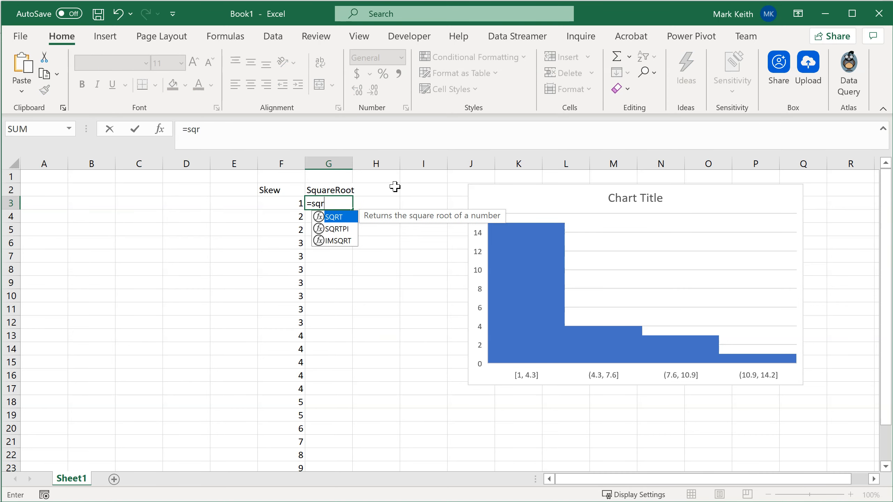
key("Tab")
key("Left")
key("Return")
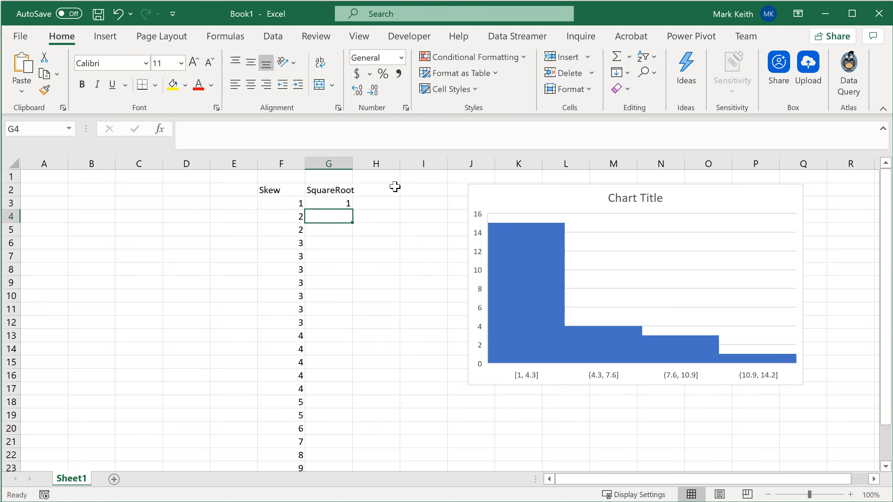
Fill the G3 formula down the data rows and place the Skew histogram, narrowed, over columns A to E.
left_click(332, 205)
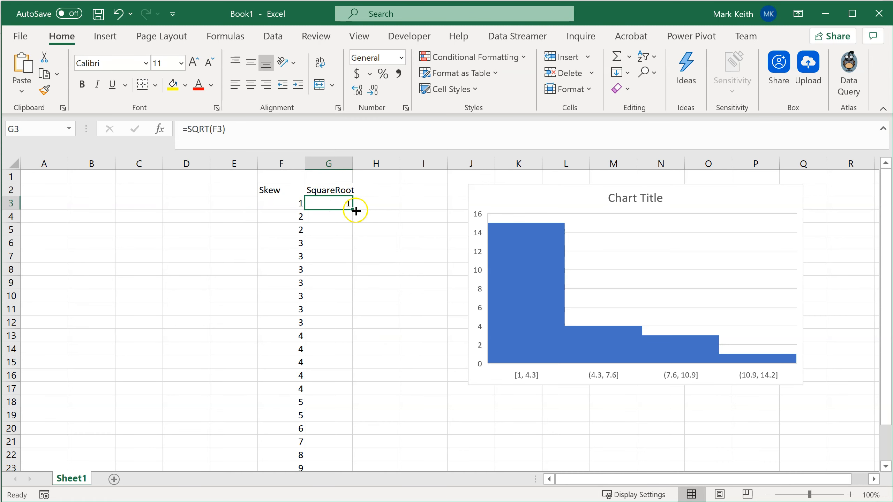
double_click(352, 209)
left_click_drag(558, 197, 48, 233)
left_click_drag(354, 320, 227, 320)
Insert a histogram of the SquareRoot column and place it, narrowed, on the opposite side of the data from the Skew histogram.
left_click(330, 163)
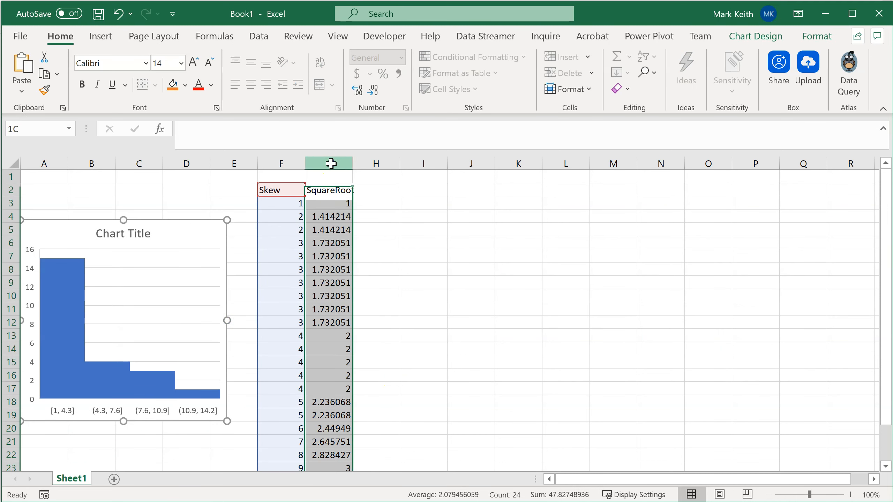
left_click(102, 35)
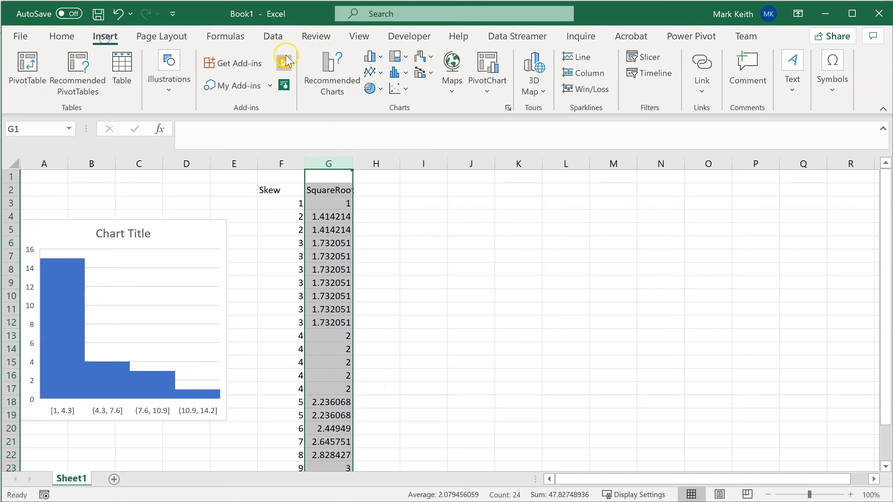
left_click(396, 72)
left_click(408, 125)
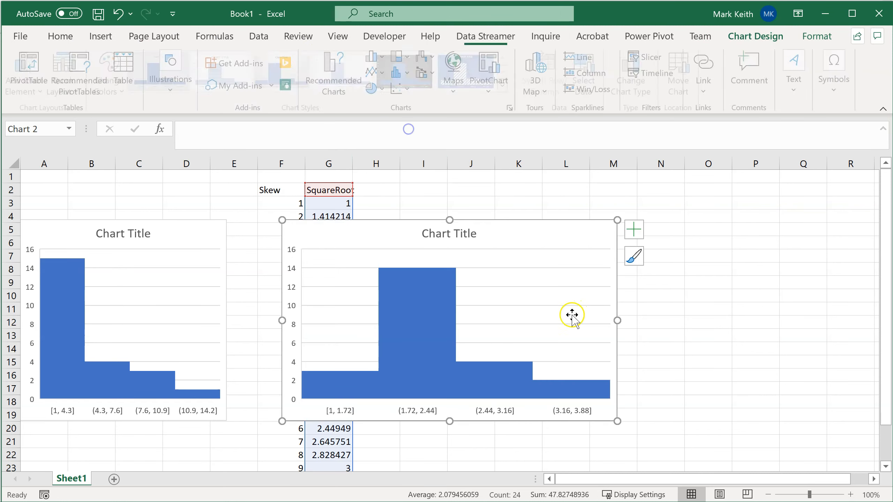
left_click_drag(524, 230, 627, 229)
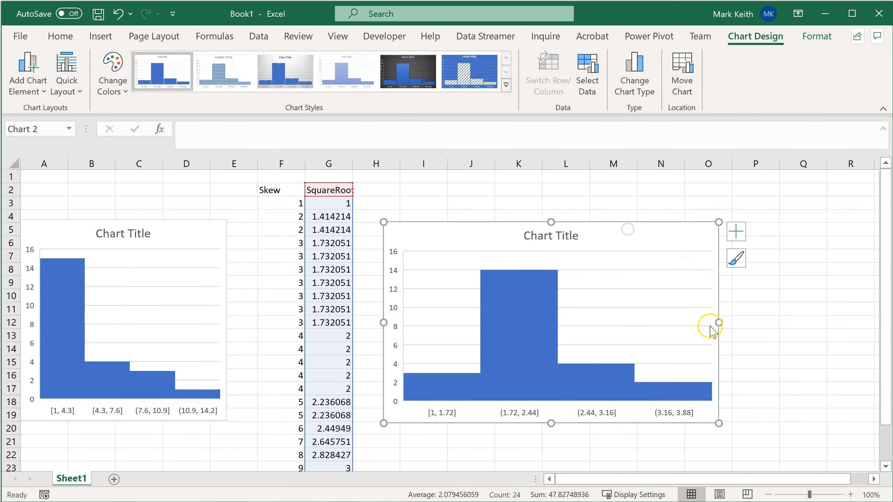
left_click_drag(718, 322, 635, 328)
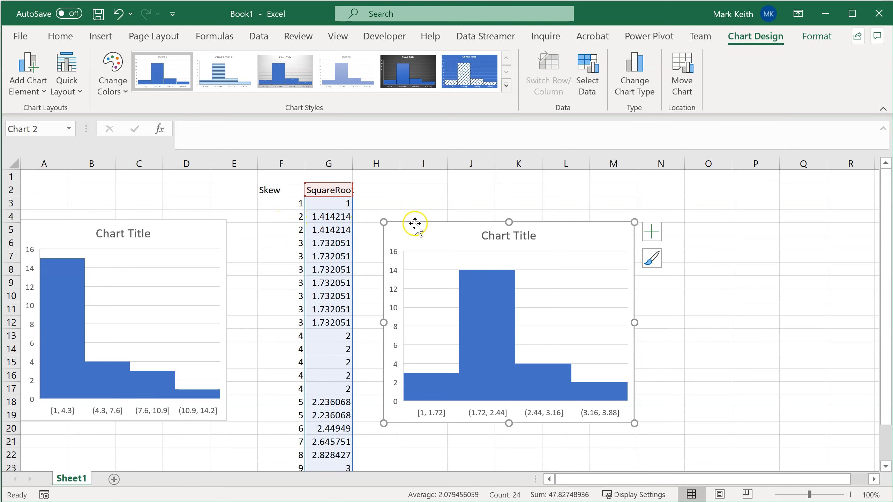
Move the square root histogram clear of column H and enter the header Diff in H2.
left_click_drag(415, 223, 468, 223)
left_click(394, 188)
type("Diff")
key("Return")
Enter =F3-G3 in H3 and fill the formula down the data rows.
type("=")
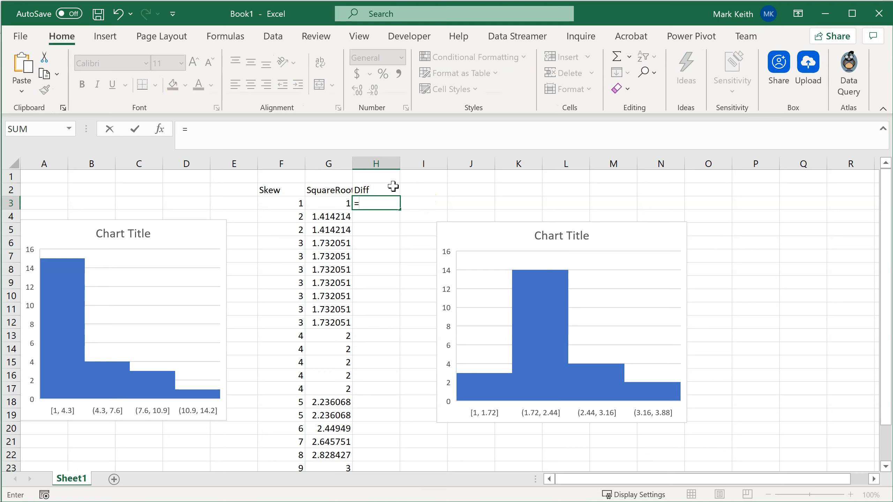
key("Left")
key("Left")
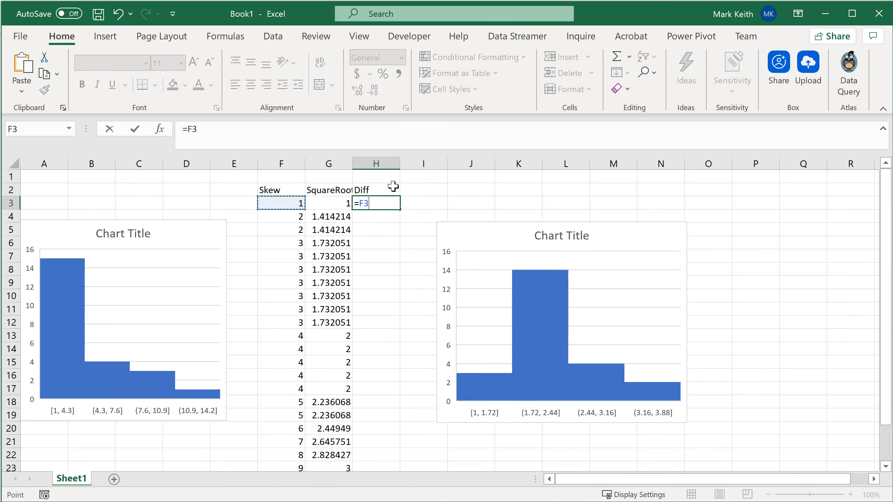
type("-")
key("Right")
key("Left")
key("Left")
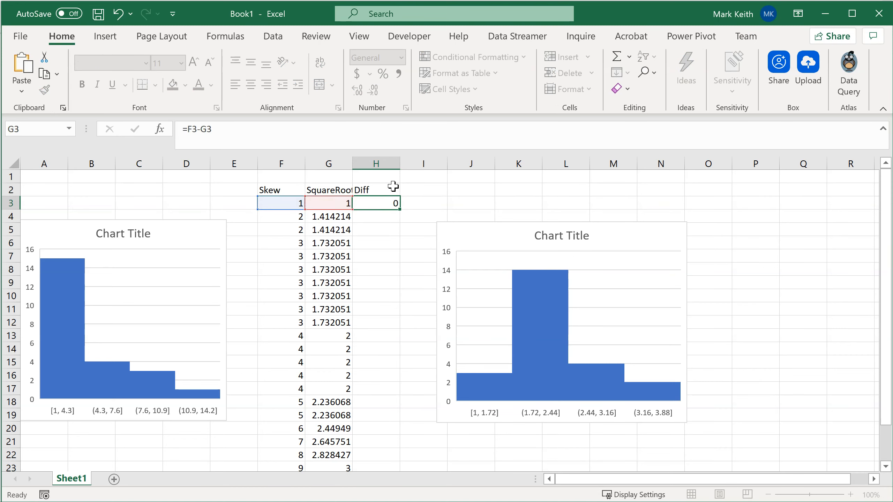
key("Return")
left_click(378, 203)
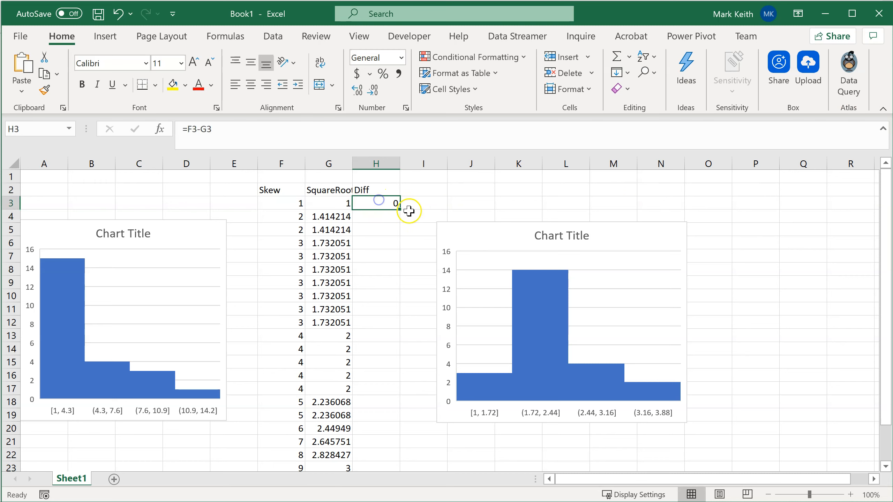
double_click(400, 210)
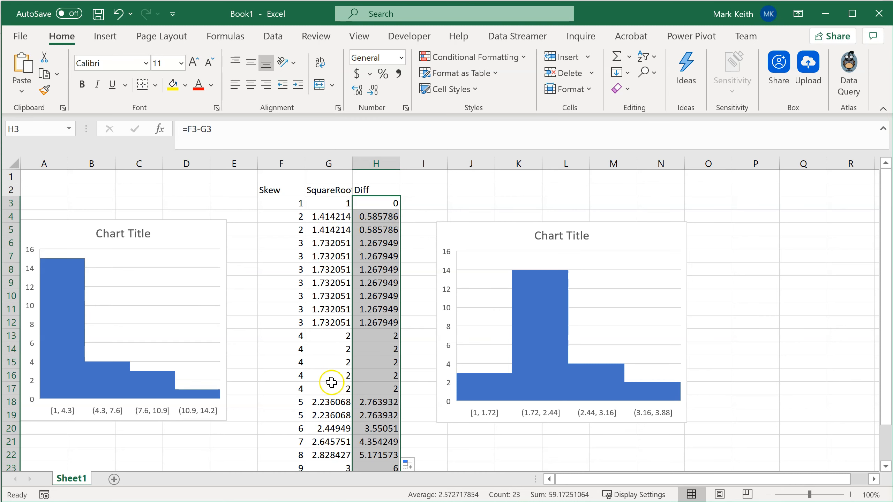
Examine how the Diff values in column H change from the small to the large Skew values.
left_click_drag(484, 223, 591, 226)
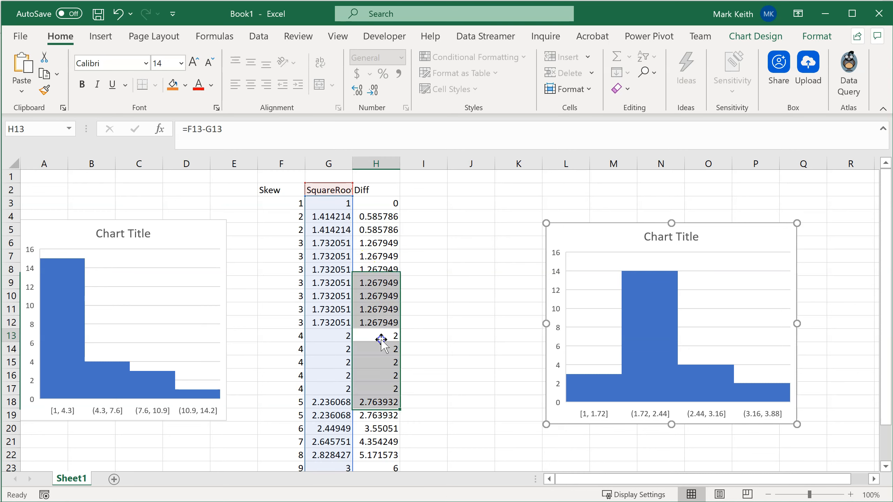
left_click(380, 336)
left_click(377, 426)
left_click(378, 452)
scroll(377, 422, "down", 2)
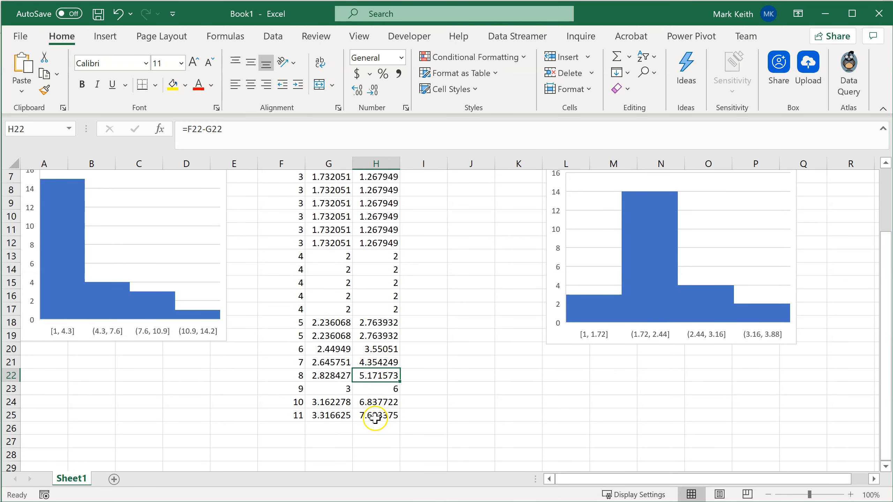
scroll(377, 415, "up", 2)
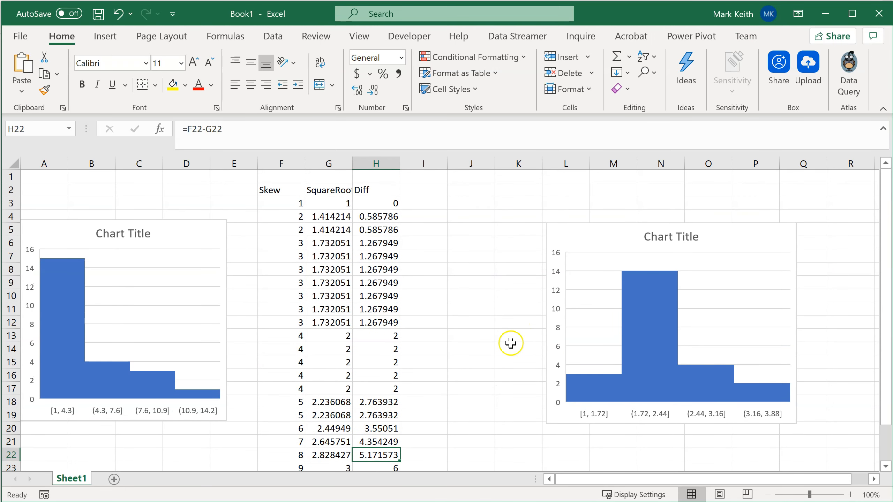
Move the square root histogram closer to the data and title the Skew histogram Original Data.
mouse_move(50, 357)
left_click_drag(578, 229, 470, 232)
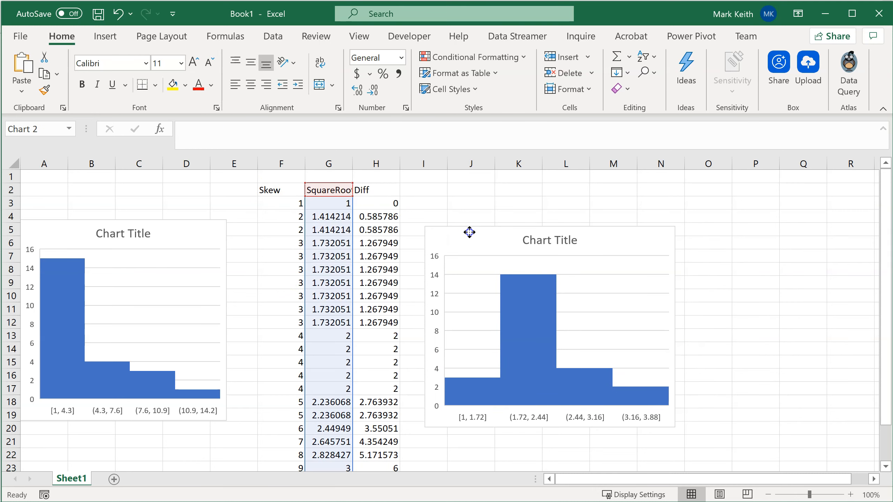
left_click(140, 222)
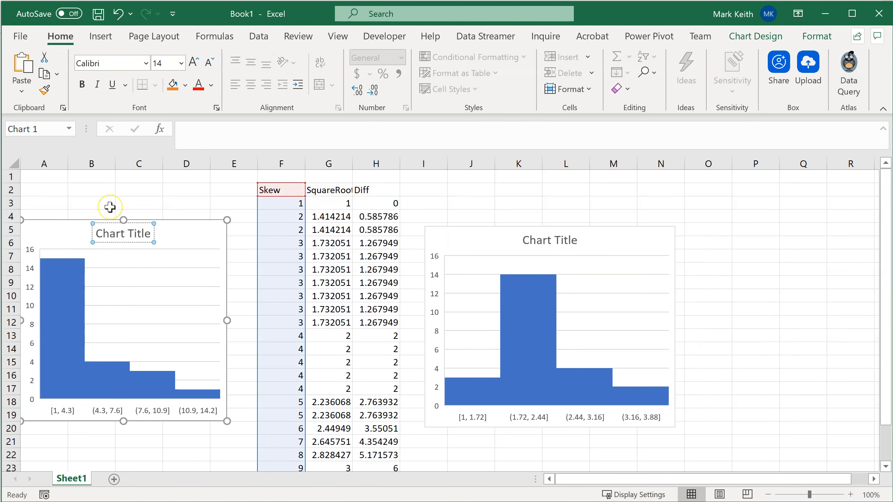
key("ctrl+a")
type("Original Data")
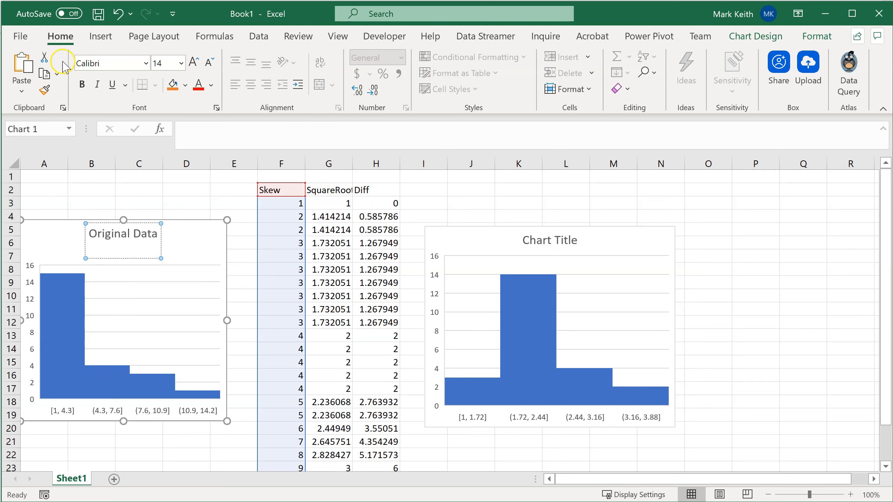
Change the title of the SquareRoot column's histogram to Square Root.
left_click(550, 244)
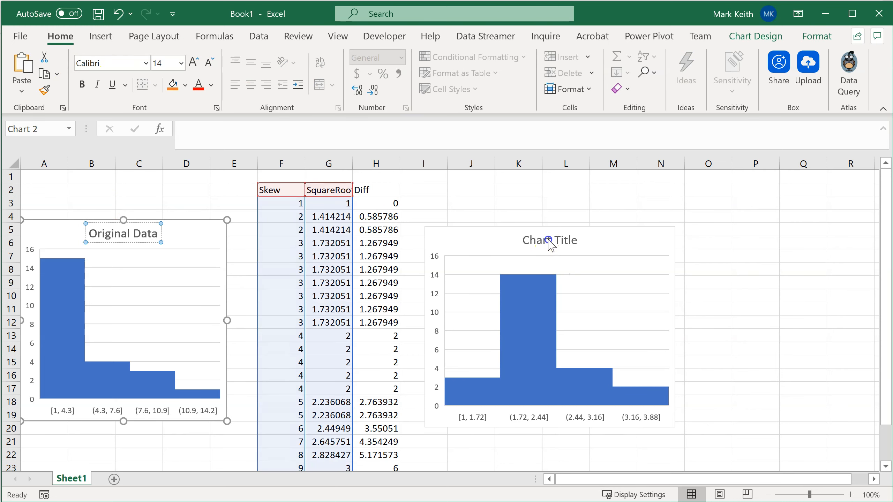
left_click(564, 239)
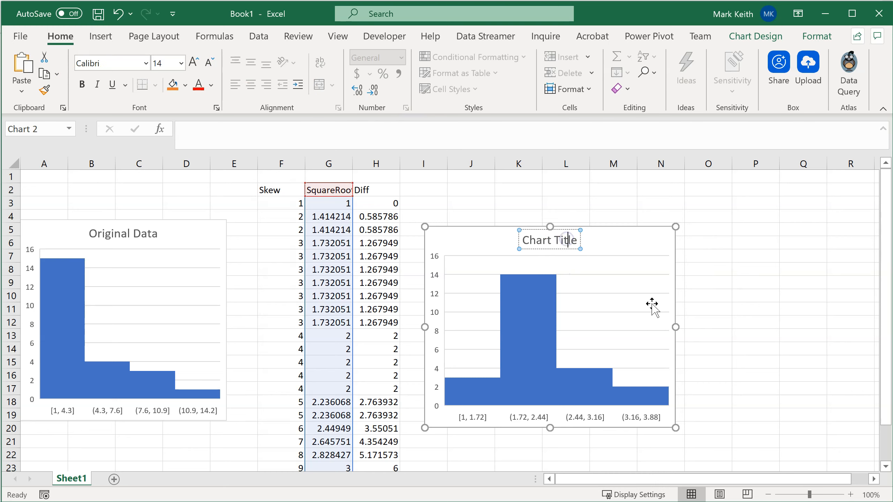
key("ctrl+a")
type("Square")
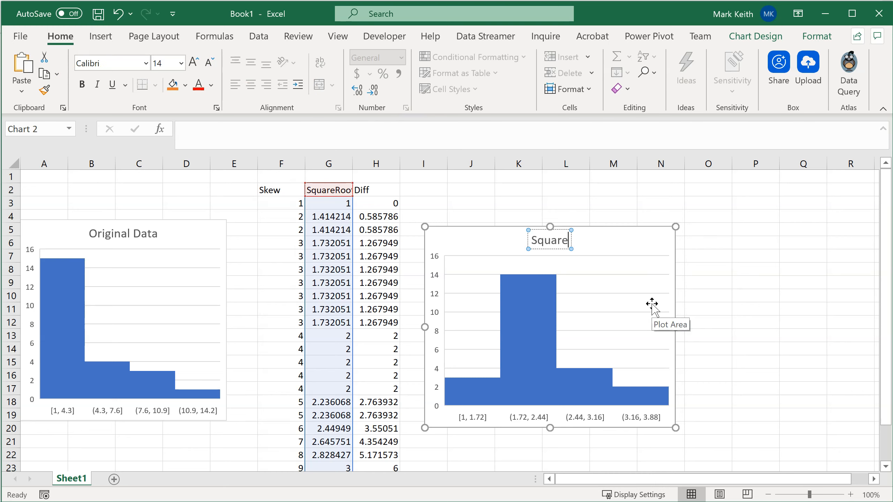
type(" Root")
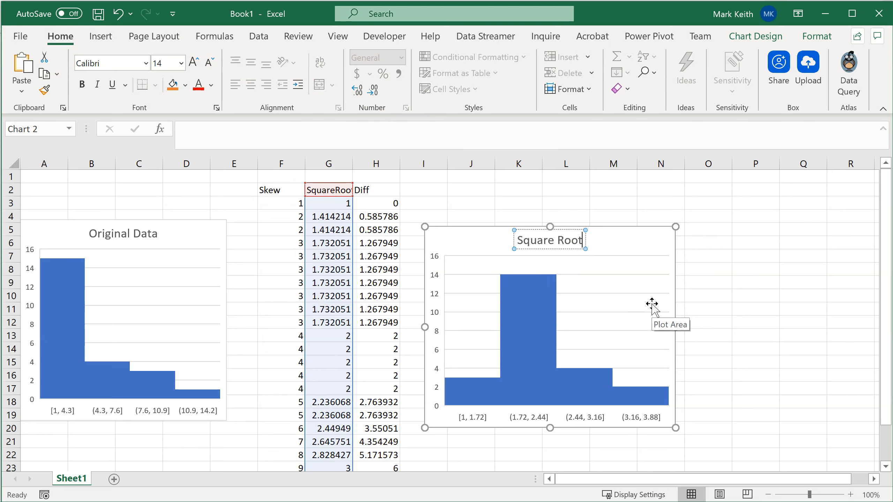
left_click(375, 163)
right_click(375, 163)
left_click(404, 281)
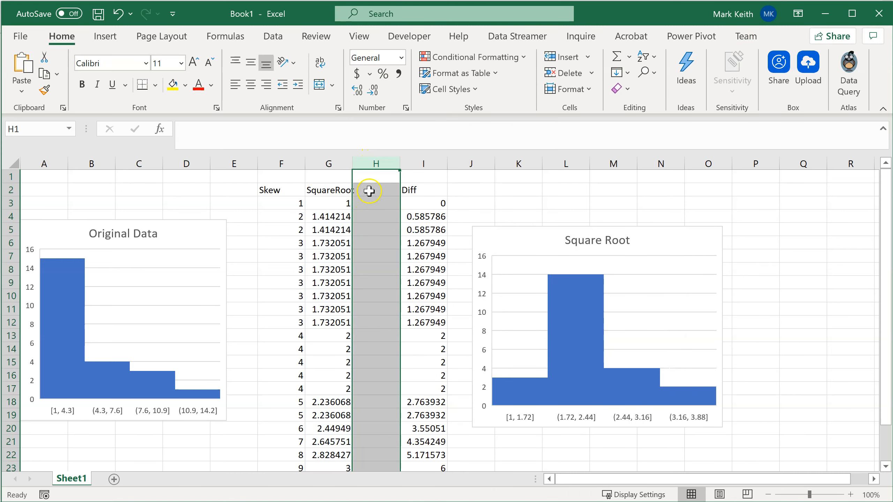
left_click(390, 186)
type("Cur")
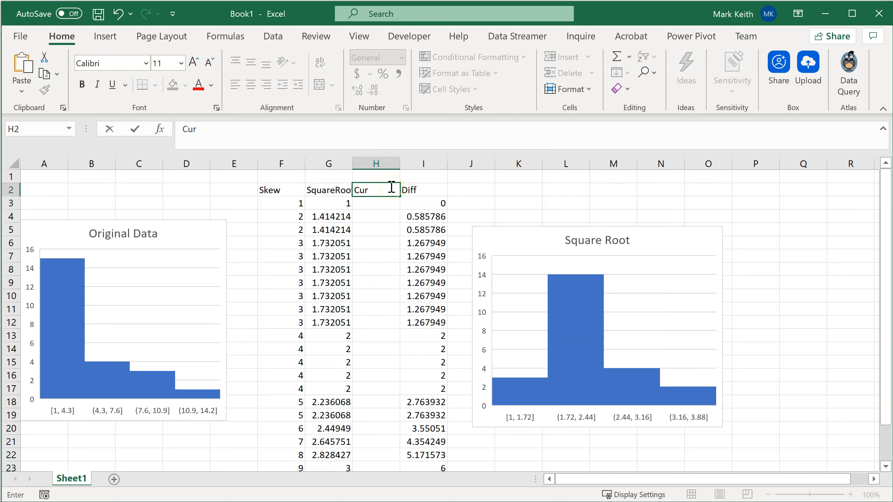
type("eRoot")
key("Return")
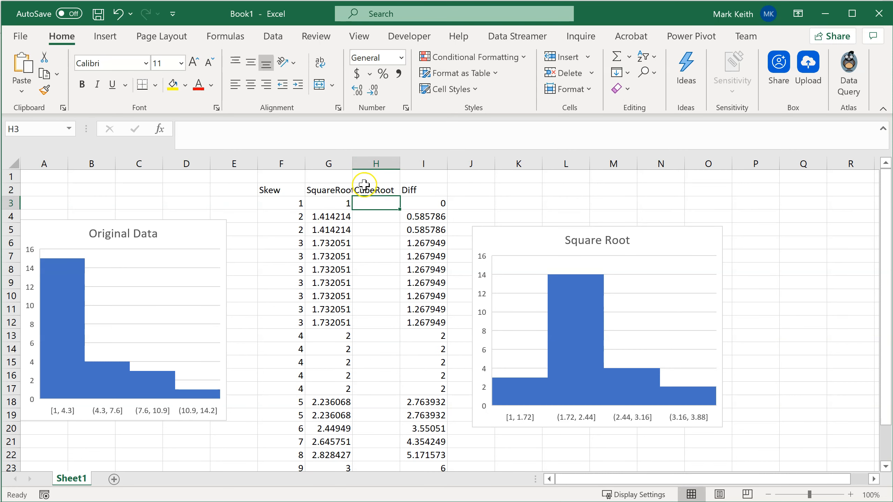
key("ctrl+z")
left_click(388, 158)
key("ctrl+minus")
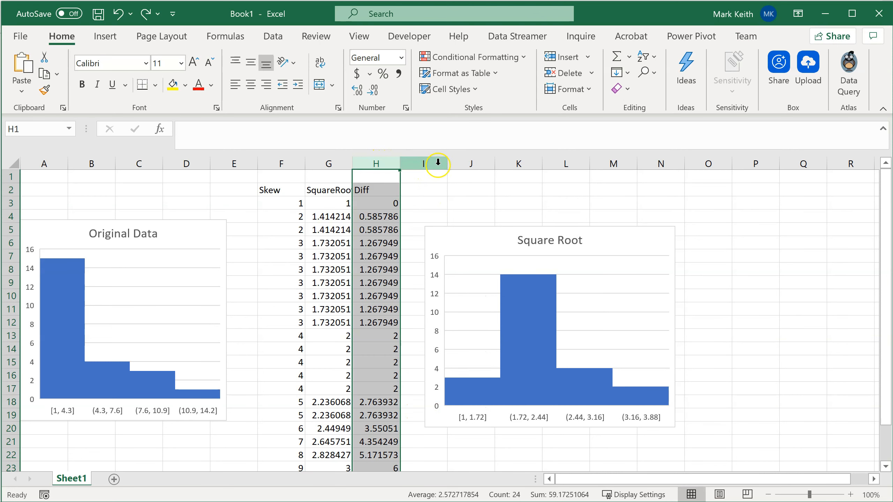
Move the Square Root histogram farther from the data and enter the header CubeRoot in I2.
left_click_drag(448, 233, 564, 233)
left_click(424, 190)
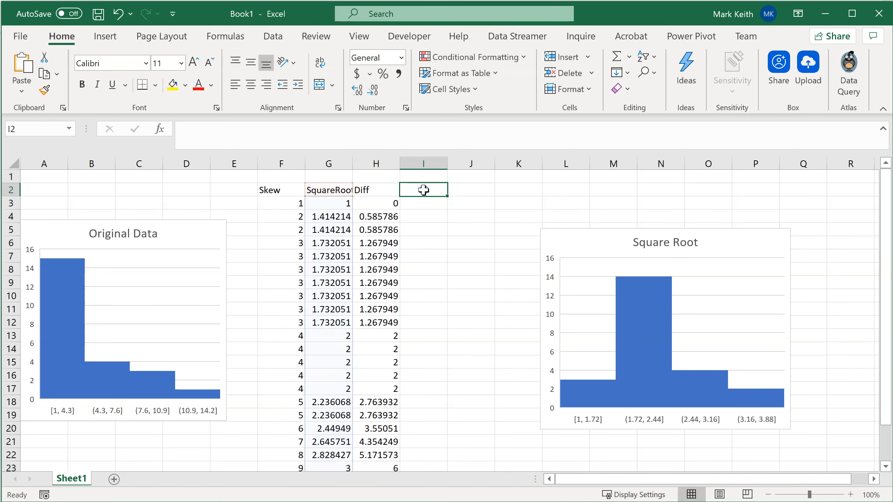
type("CubeRoot")
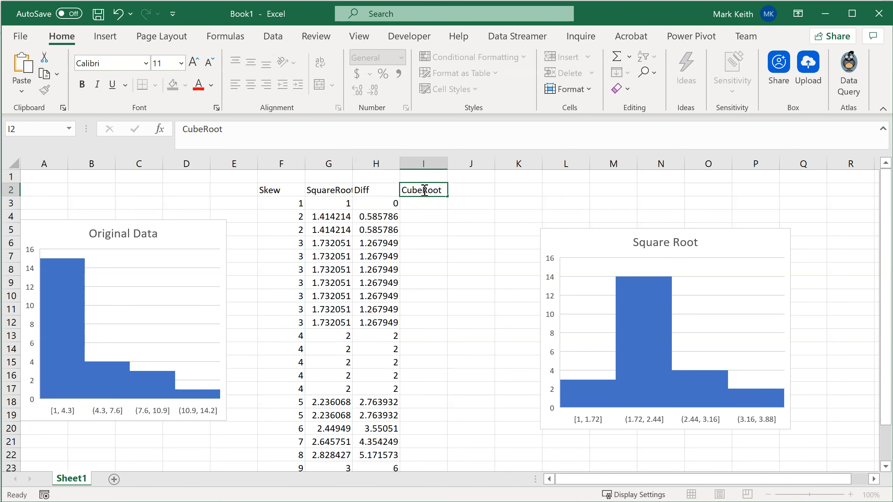
key("Return")
Enter =F3^(1/3) in I3 and fill the cube root formula down the CubeRoot column alongside the Skew data.
type("=cube")
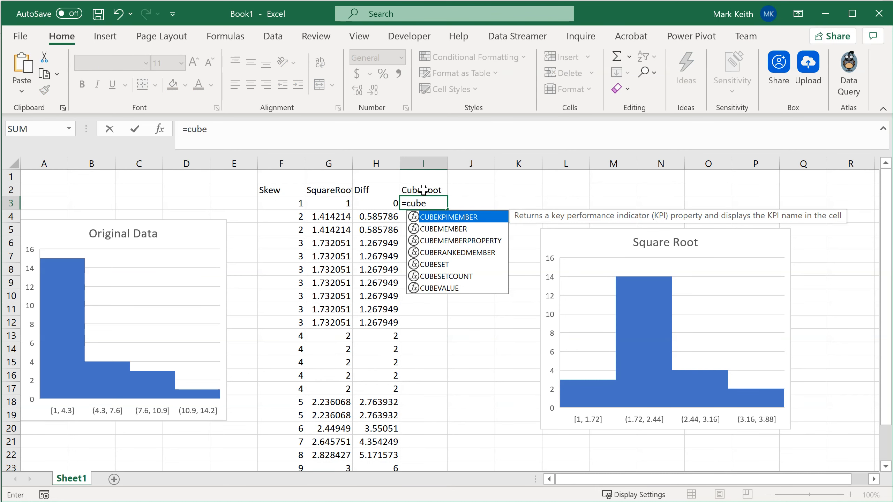
key("BackSpace")
key("BackSpace")
key("BackSpace")
key("BackSpace")
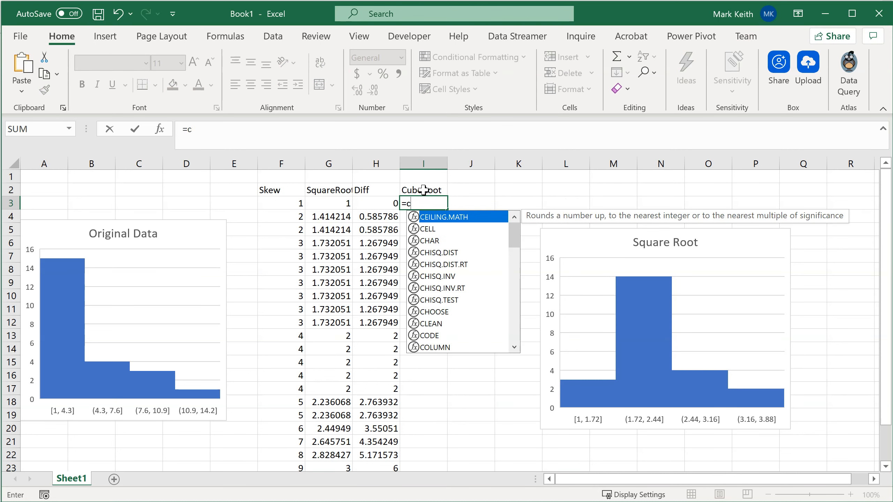
left_click(281, 202)
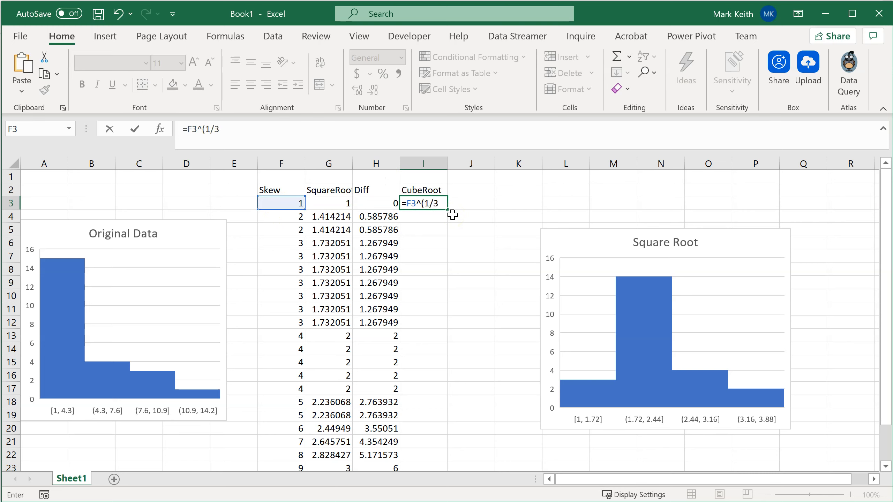
key("Return")
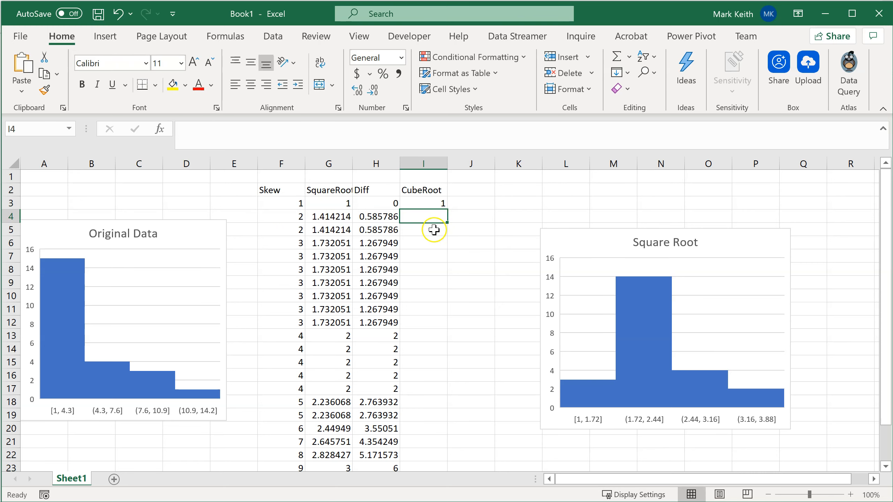
left_click(431, 203)
double_click(450, 211)
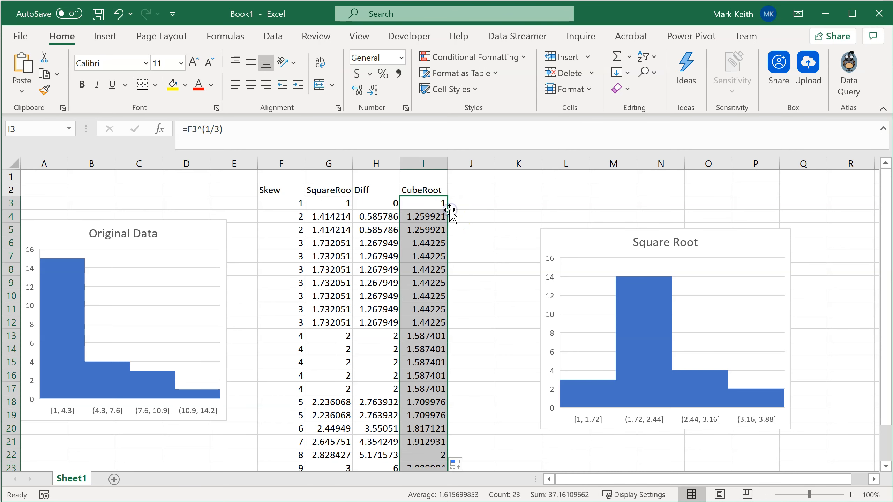
Narrow the Diff column H to a sliver so that CubeRoot sits directly beside SquareRoot.
left_click(386, 164)
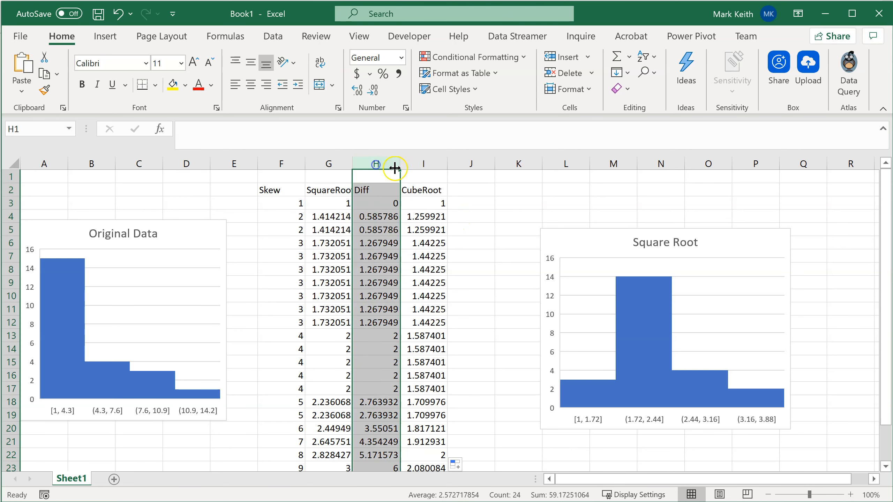
left_click_drag(398, 163, 352, 163)
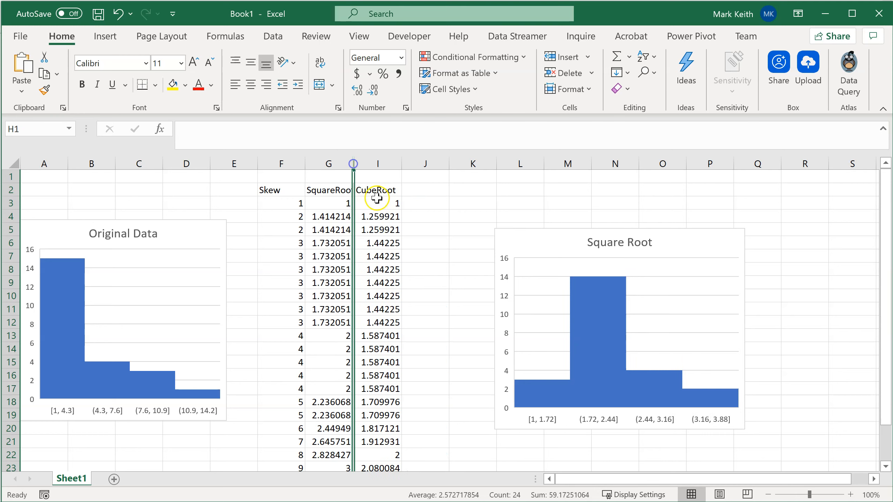
left_click(375, 256)
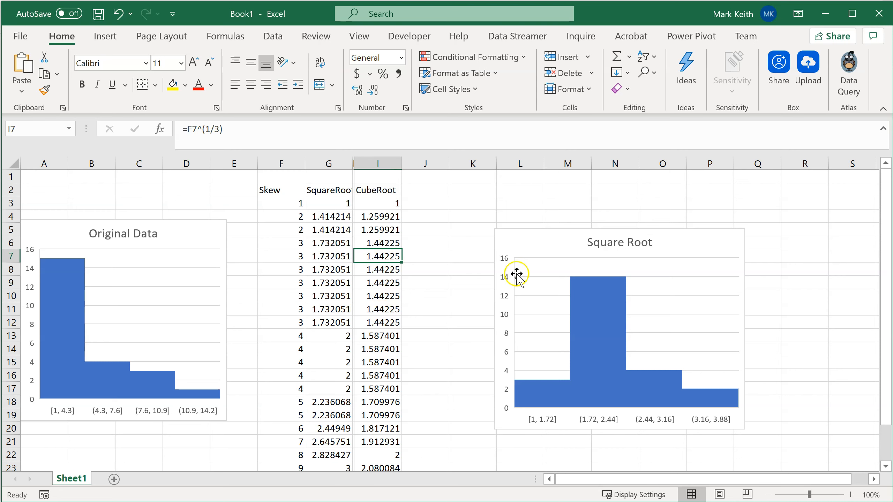
Move the Square Root histogram up and closer to the data, and reduce its height.
left_click_drag(546, 236, 484, 201)
left_click_drag(555, 396, 556, 303)
Insert a histogram of the CubeRoot values in column I.
left_click(382, 163)
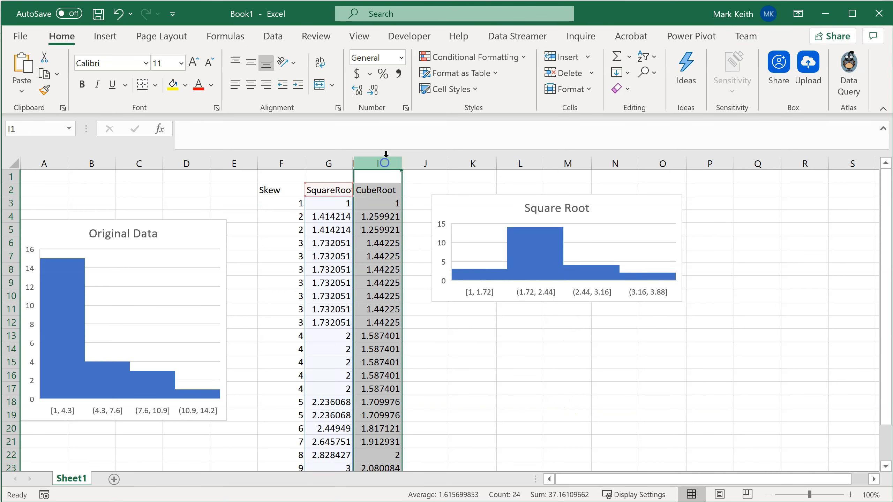
left_click(104, 35)
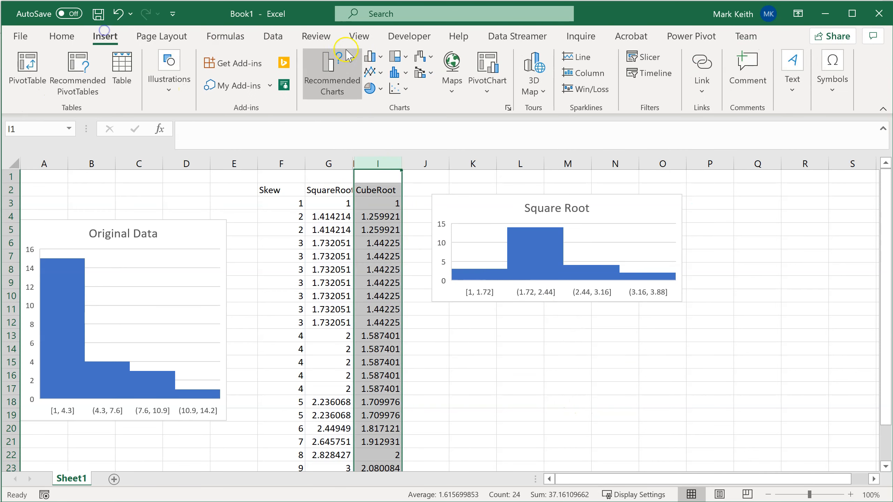
left_click(396, 73)
left_click(413, 133)
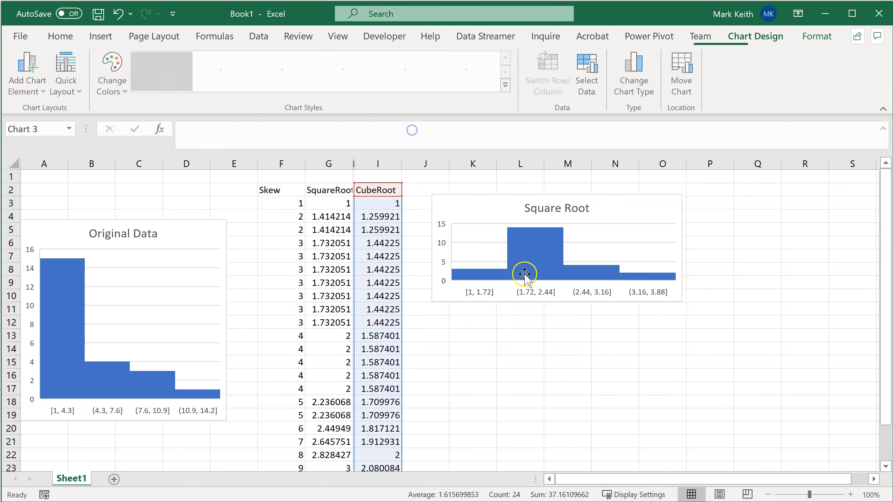
Change the title of the CubeRoot column's histogram to Cube Root.
left_click(430, 232)
left_click(428, 233)
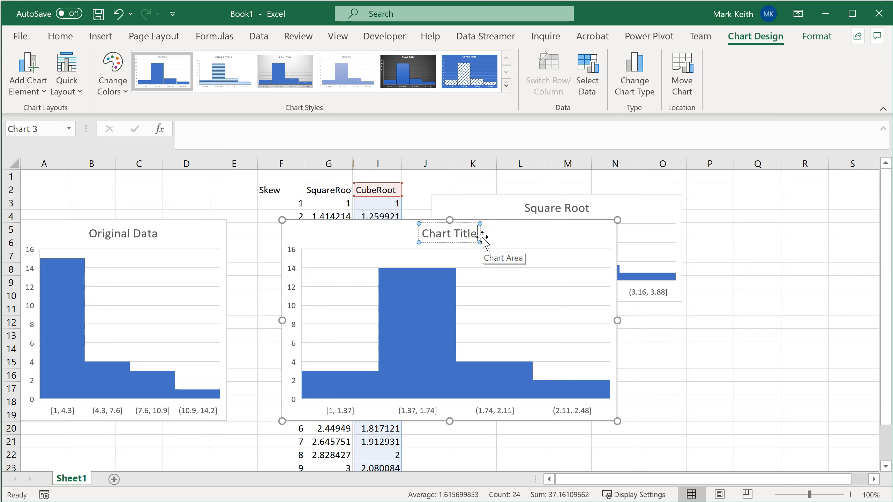
key("ctrl+shift+Left")
key("ctrl+shift+Left")
type("Cube Root")
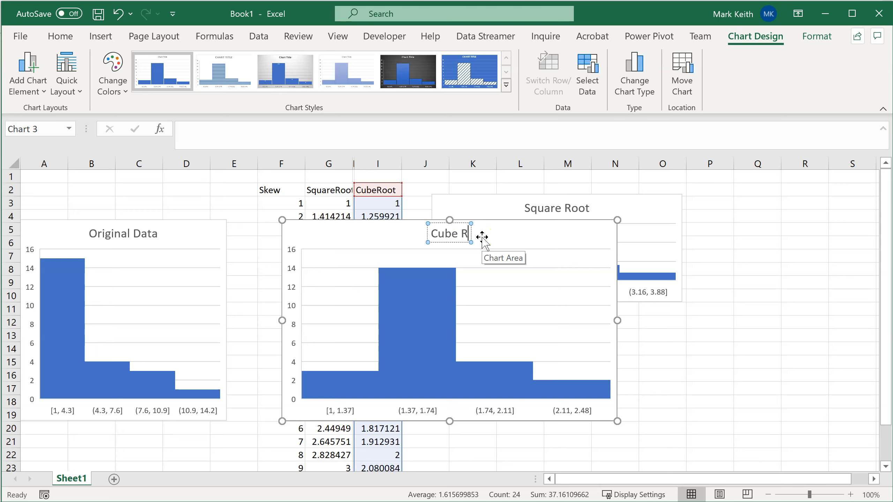
Shrink the Cube Root histogram to about the Square Root chart's size and place it directly beneath that chart.
mouse_move(281, 220)
left_mouse_down()
mouse_move(426, 271)
mouse_move(339, 268)
mouse_move(339, 285)
left_mouse_up()
left_click_drag(508, 311, 640, 326)
mouse_move(711, 445)
left_mouse_down()
mouse_move(693, 422)
mouse_move(682, 426)
left_mouse_up()
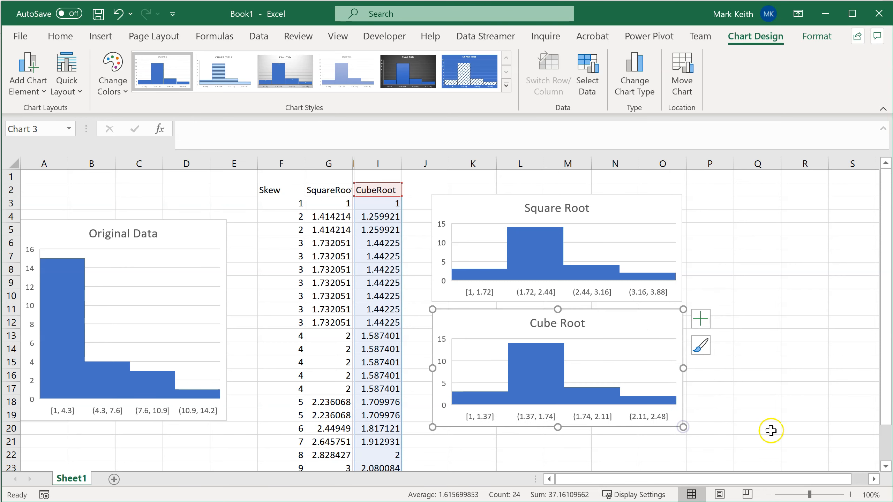
left_click(767, 416)
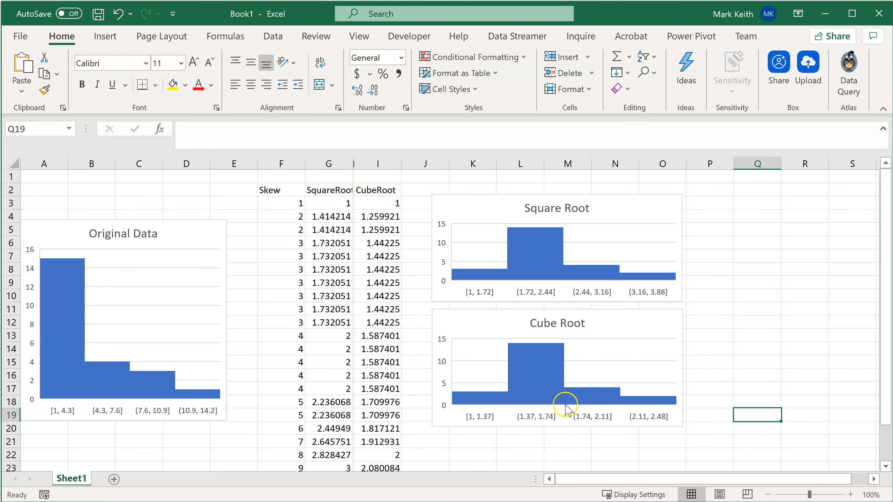
left_click(351, 345)
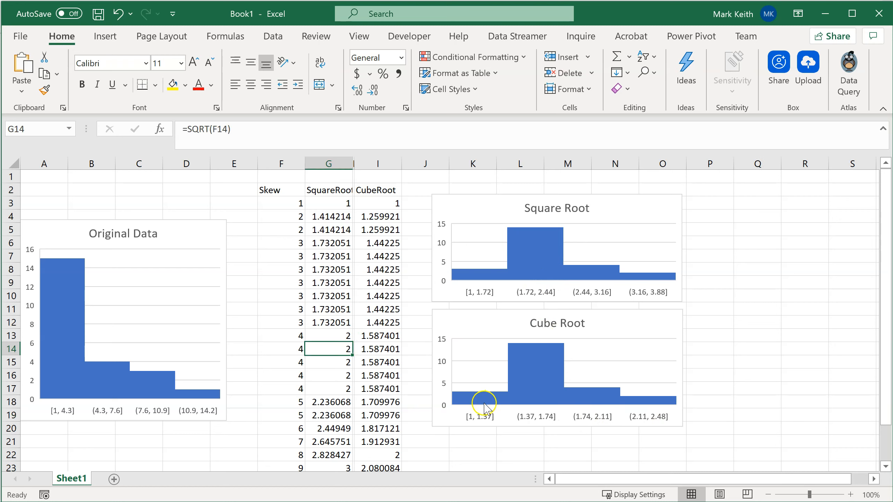
mouse_move(489, 408)
left_click(550, 239)
left_click(394, 248)
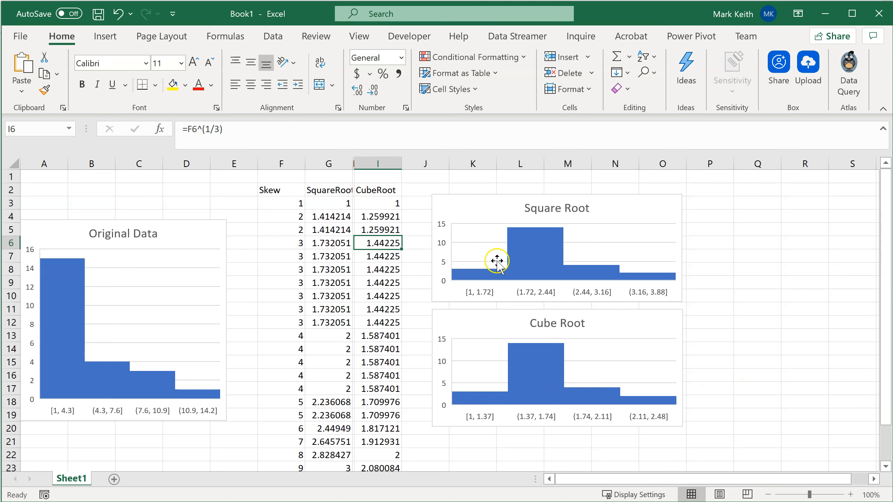
Insert a new column after CubeRoot and enter the header LN in J2.
right_click(425, 164)
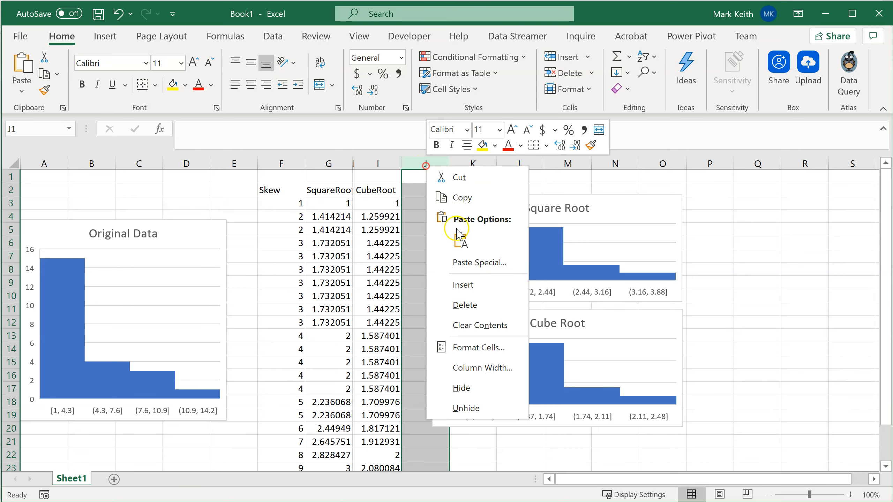
left_click(463, 285)
left_click(424, 191)
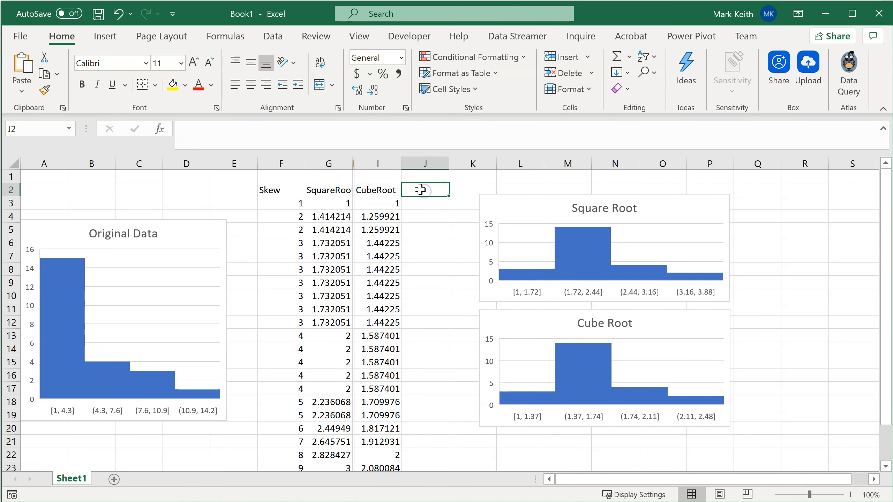
type("LN")
key("Return")
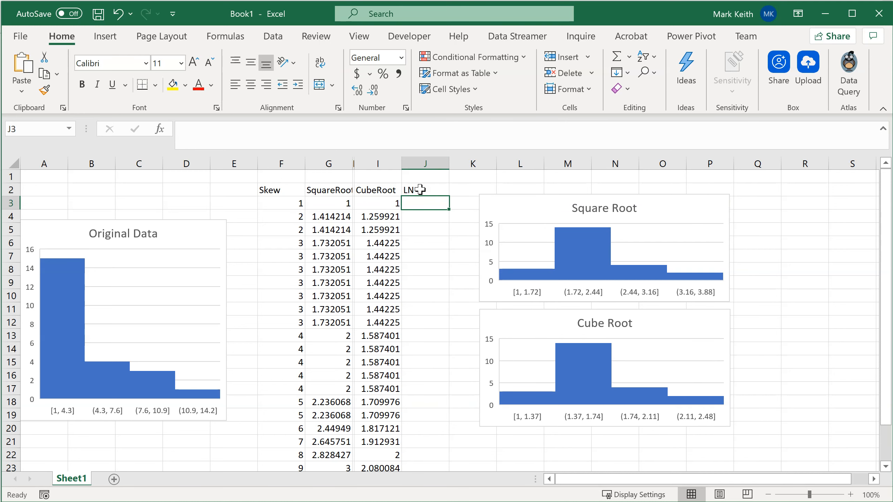
Enter the natural logarithm formula =LN(F3) in J3.
type("=")
key("Escape")
type("=LN")
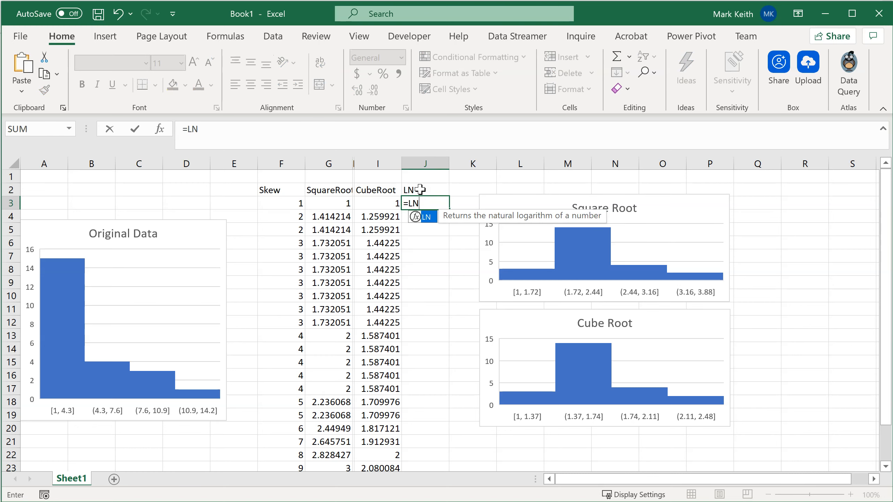
type("(")
key("Left")
key("Left")
key("Left")
key("Left")
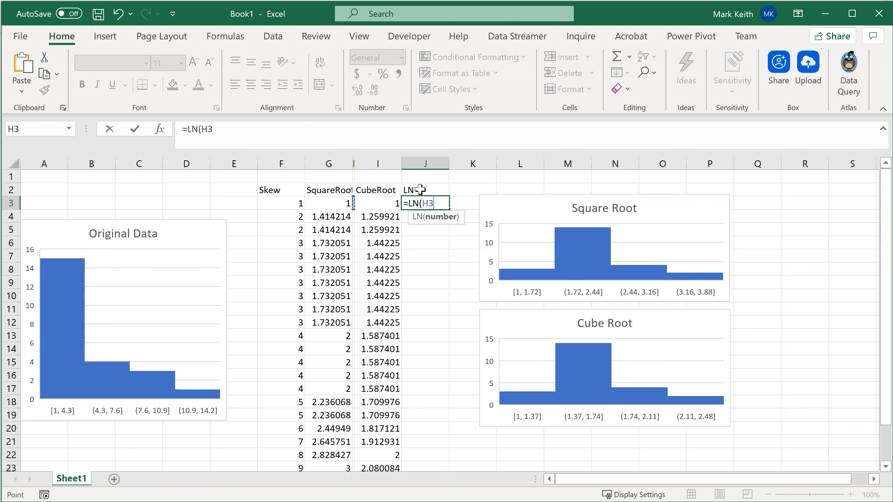
type(")")
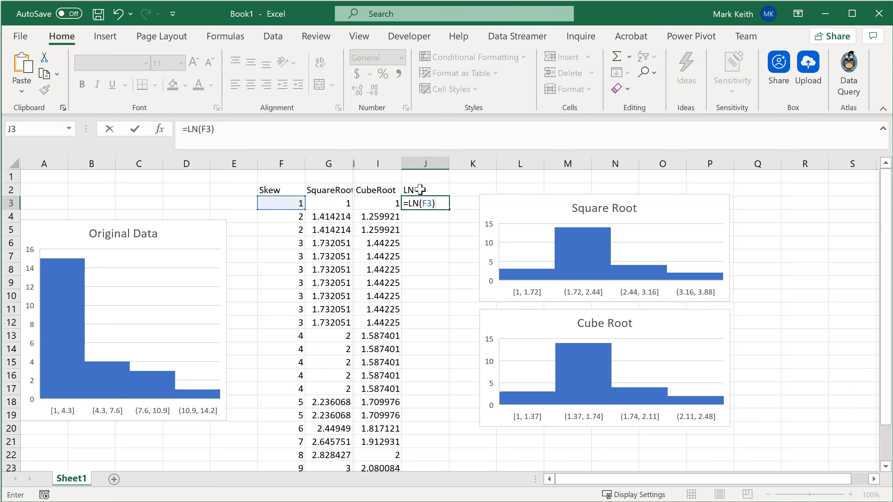
key("Return")
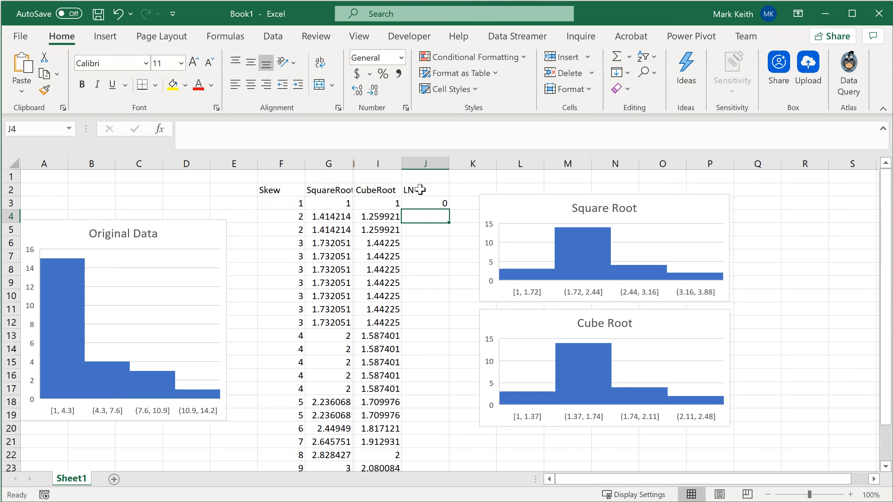
Fill the natural logarithm formula from J3 down the LN column to the end of the data.
left_click(425, 202)
left_click_drag(448, 211, 449, 210)
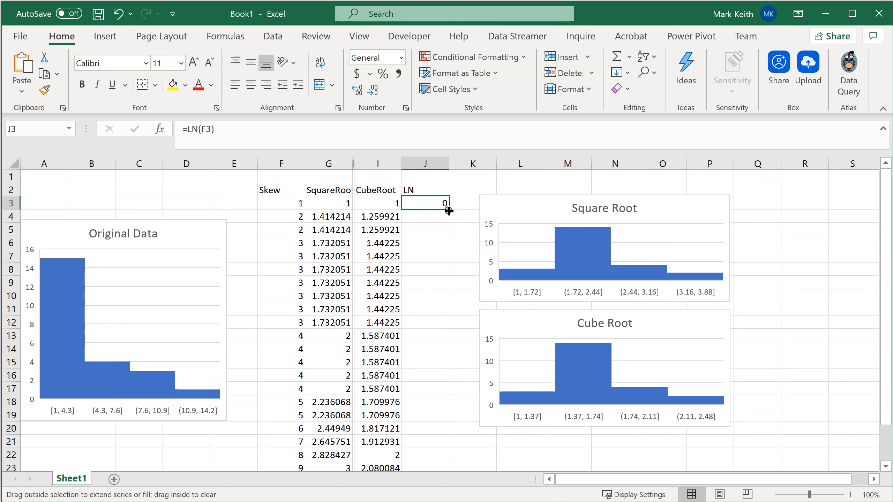
double_click(448, 210)
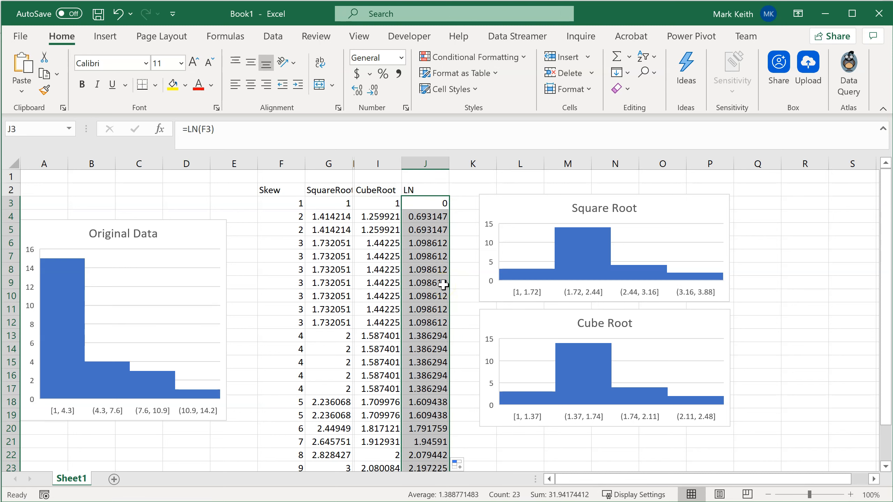
Edit the natural logarithm formula in J3 to read =LN(F3 +3:31).
left_click(425, 201)
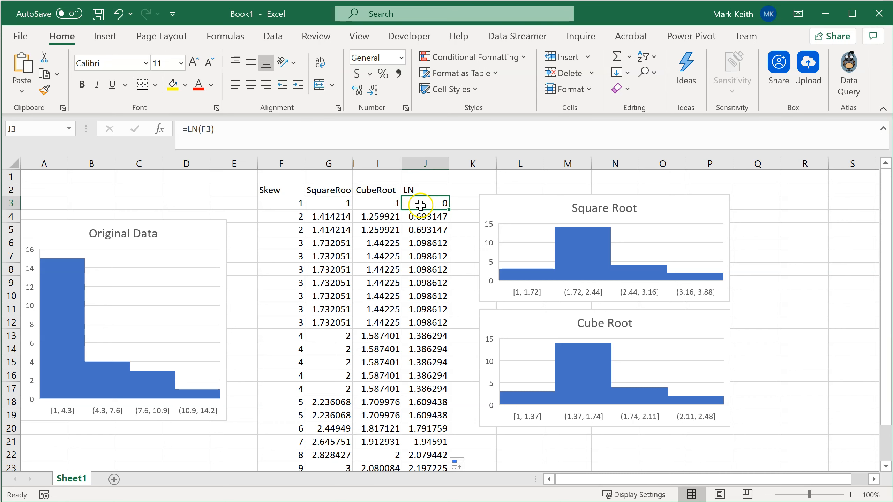
left_click(421, 189)
left_click(423, 204)
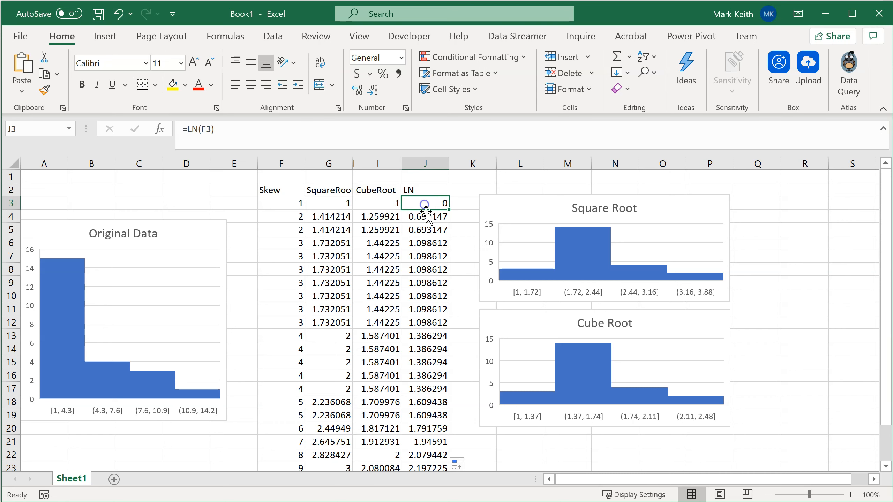
left_click(223, 133)
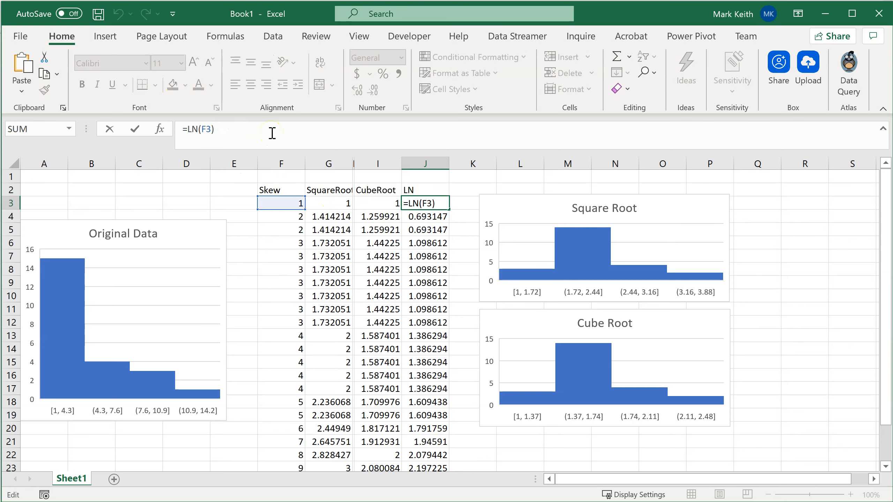
key("Left")
type("+3:31")
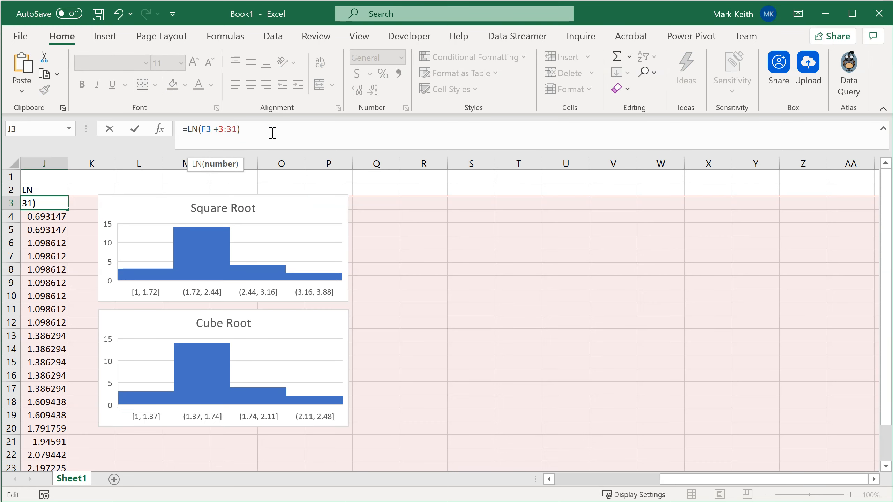
key("Return")
key("Return")
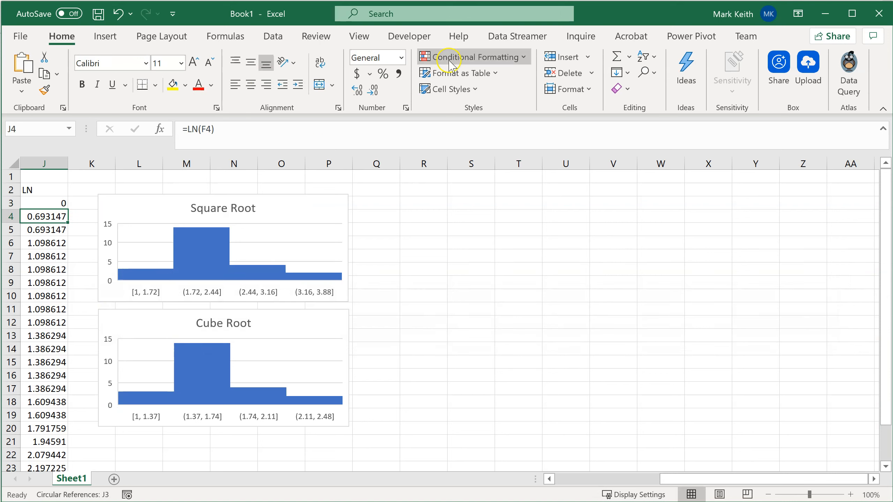
Add a constant to F4 inside the LN formula in J4, and return to J3.
left_click(209, 136)
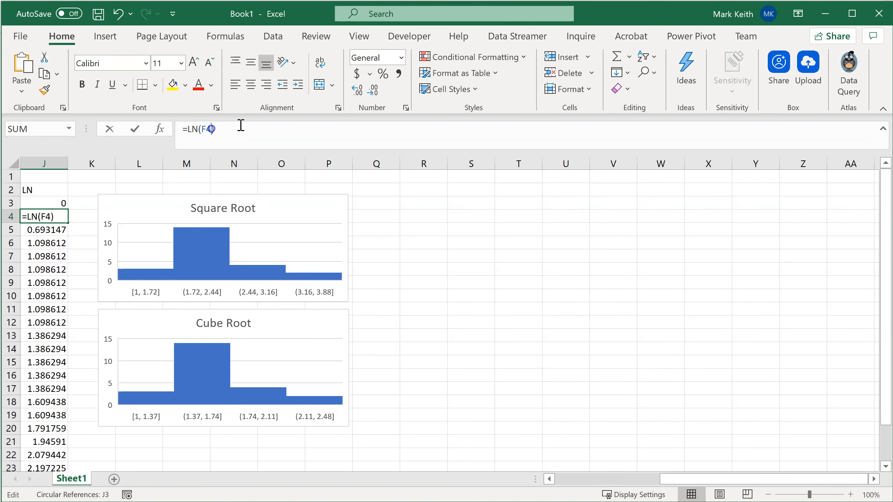
key("Return")
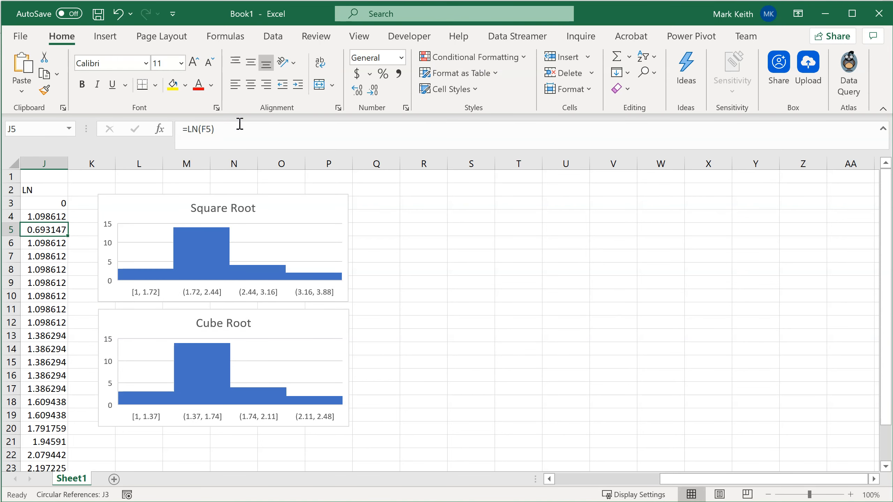
key("Return")
key("Home")
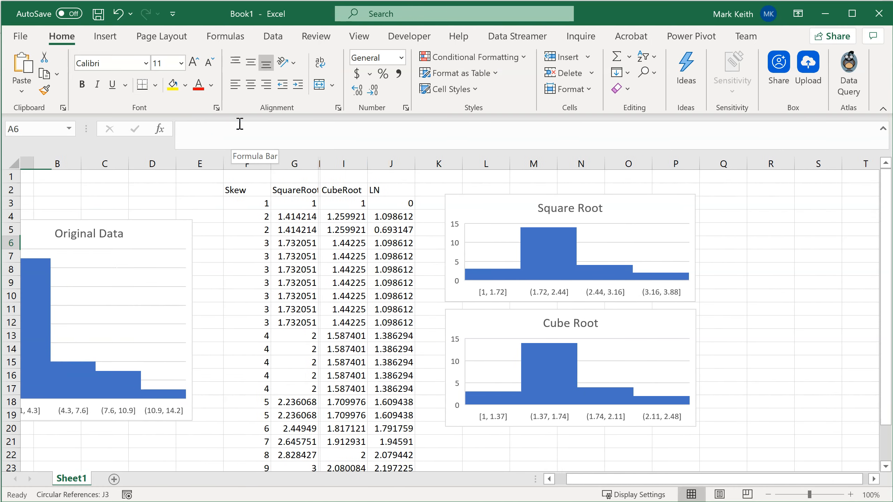
left_click(437, 203)
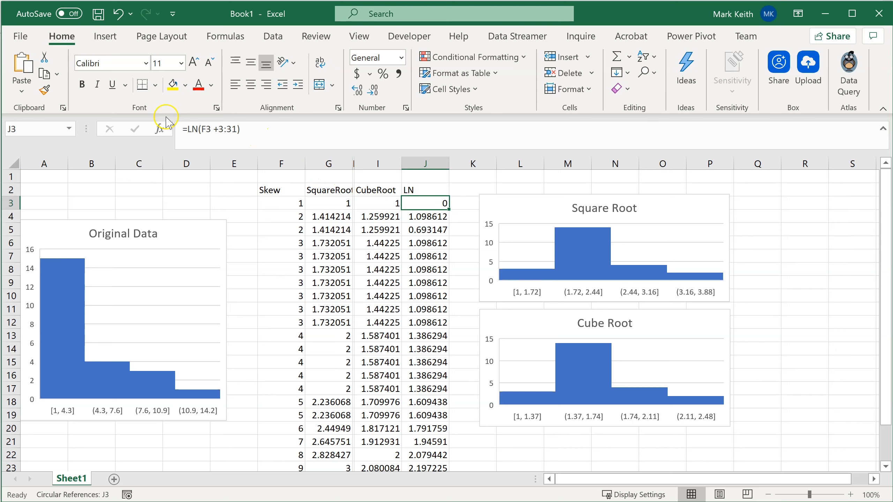
Change the formula in J3 to =LN(F3 + 1) and fill it down the LN column to the end of the data.
left_click_drag(242, 128, 220, 128)
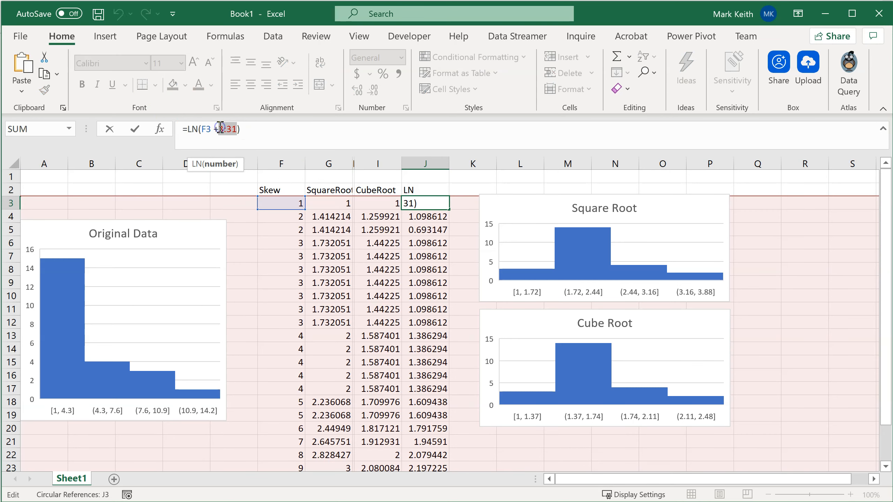
key("BackSpace")
type("1")
key("Return")
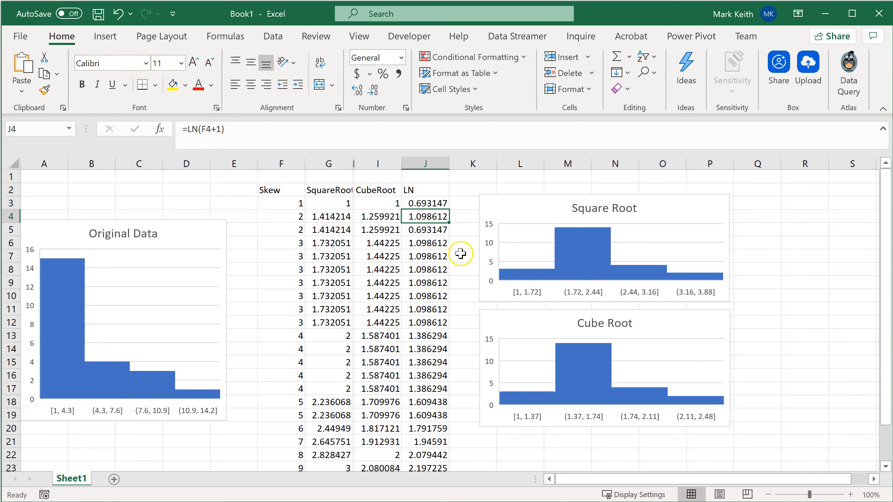
left_click(441, 203)
double_click(448, 210)
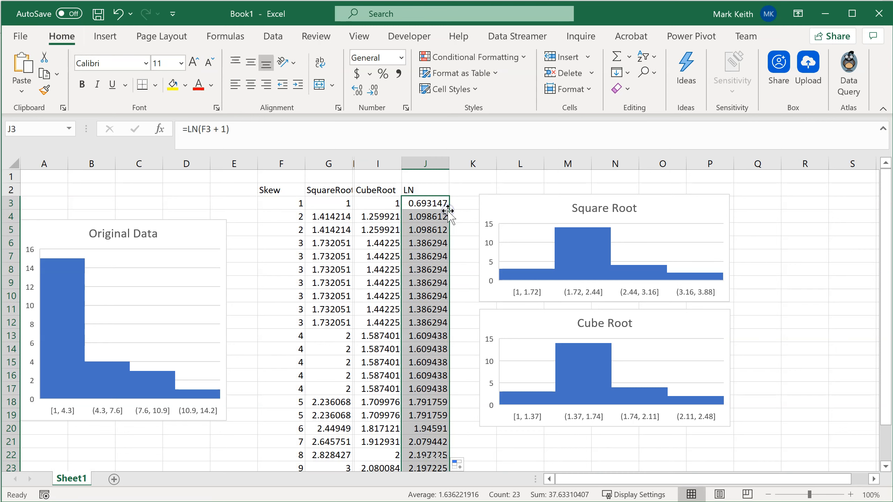
left_click(429, 336)
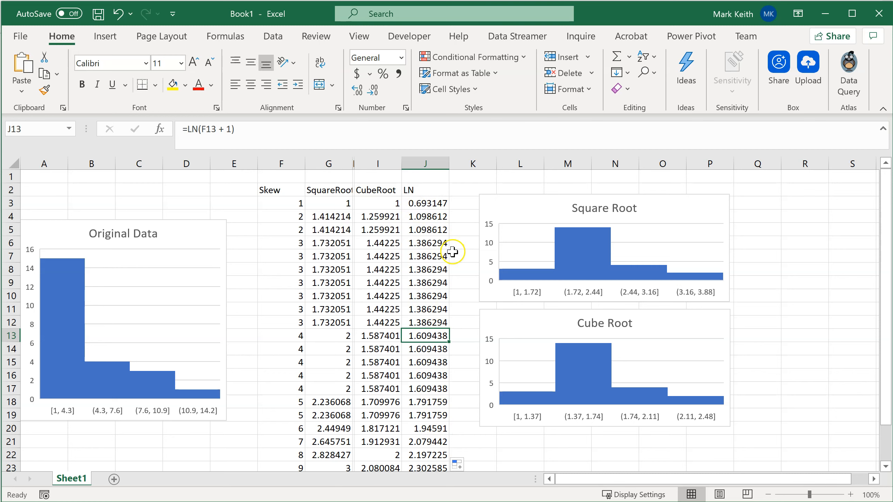
left_click_drag(426, 203, 431, 429)
left_click(283, 203)
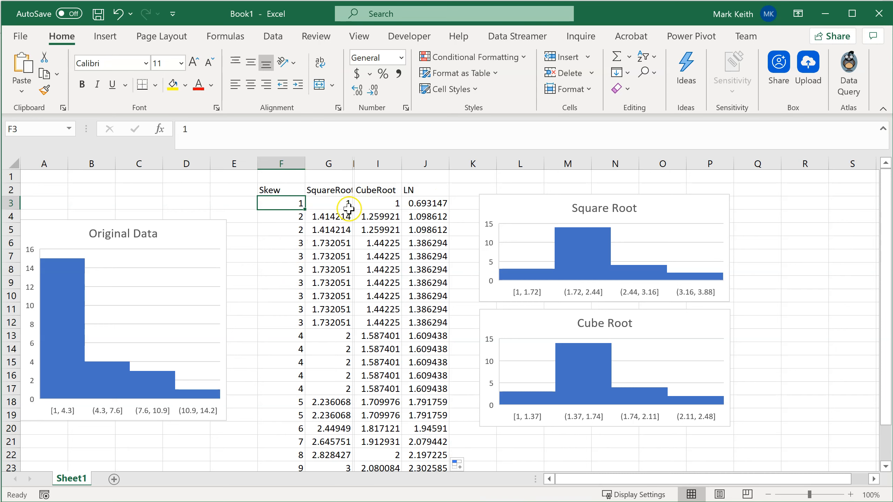
left_click(419, 163)
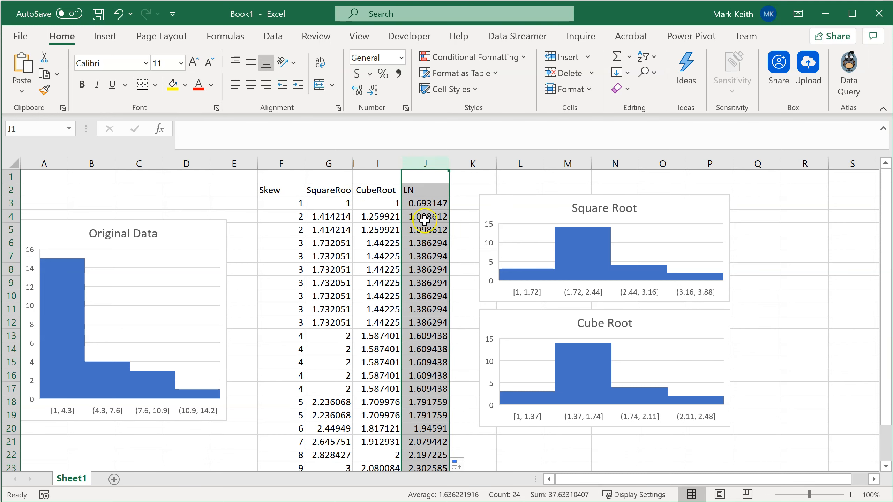
left_click(420, 229)
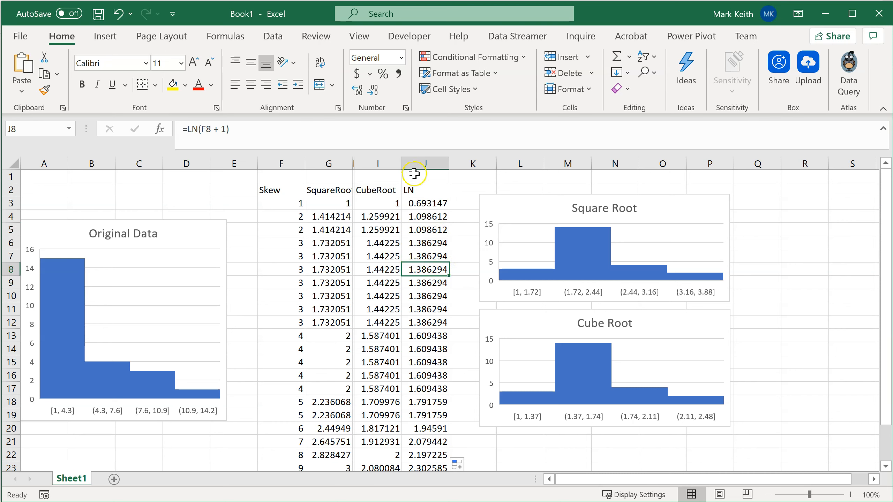
Insert a histogram of the LN data in column J.
left_click(417, 164)
left_click(104, 36)
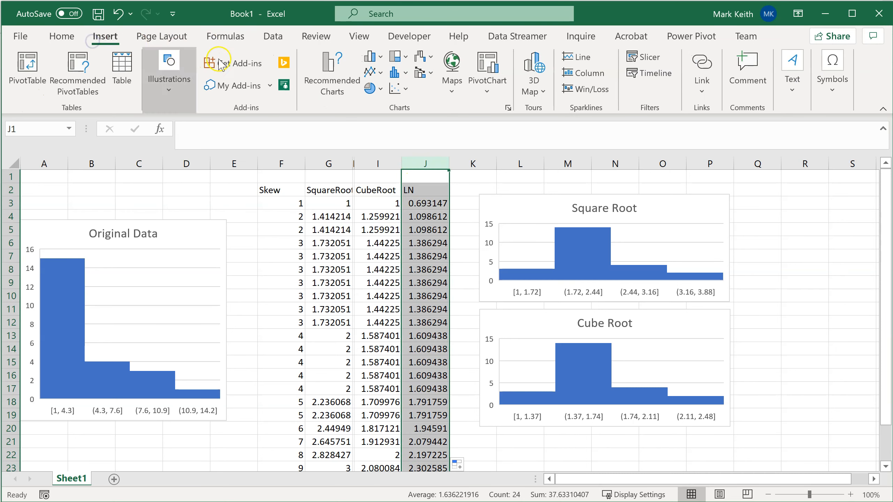
left_click(395, 73)
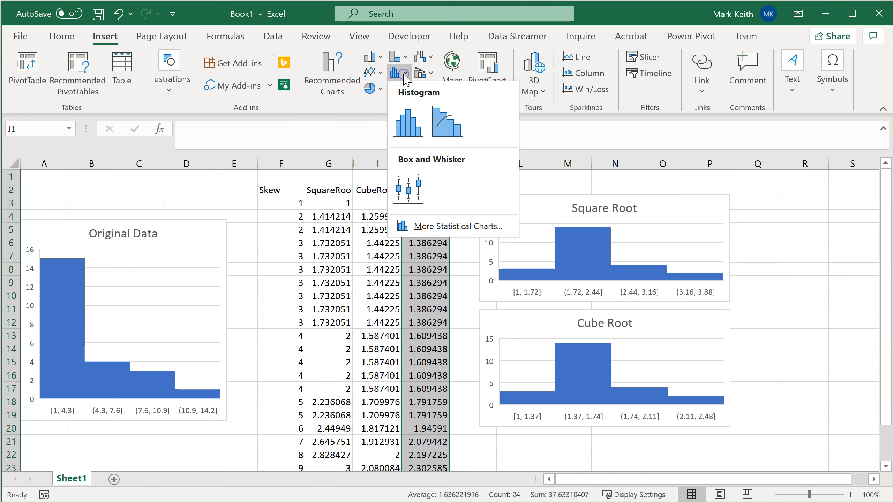
left_click(409, 122)
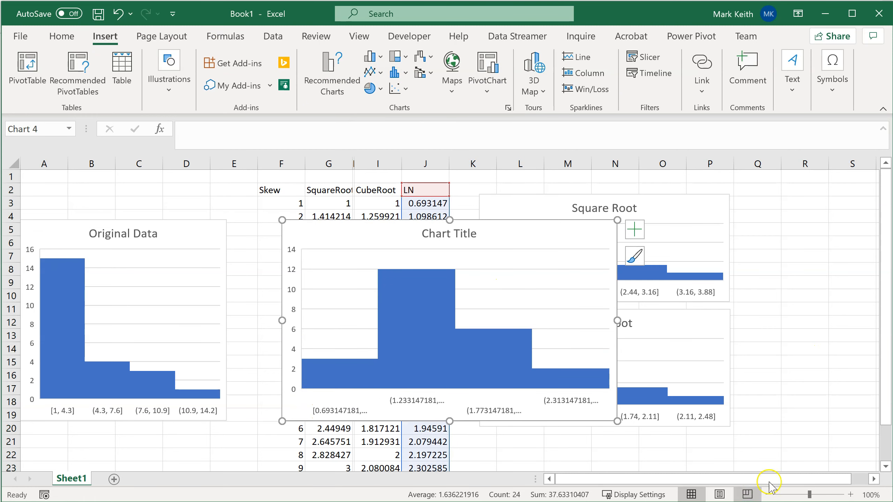
Place the LN histogram below the Cube Root chart, narrow it to match that chart's width, and reduce its height.
left_click_drag(884, 348, 884, 385)
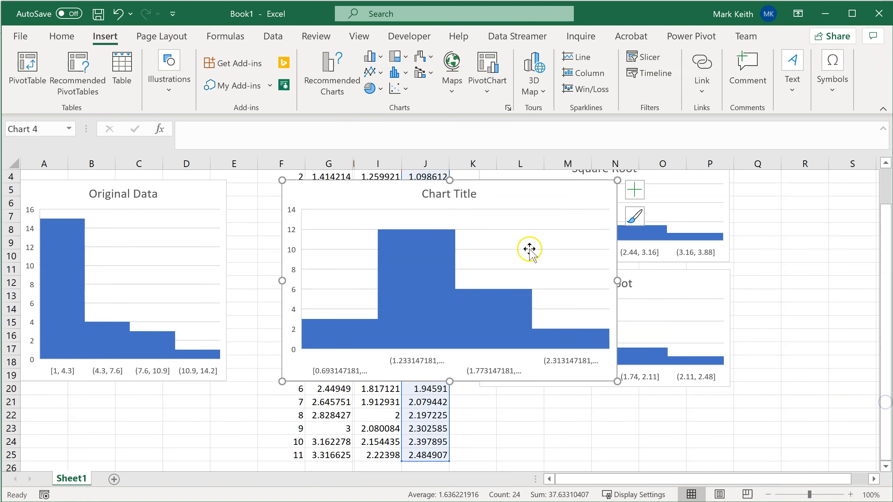
left_click(571, 306)
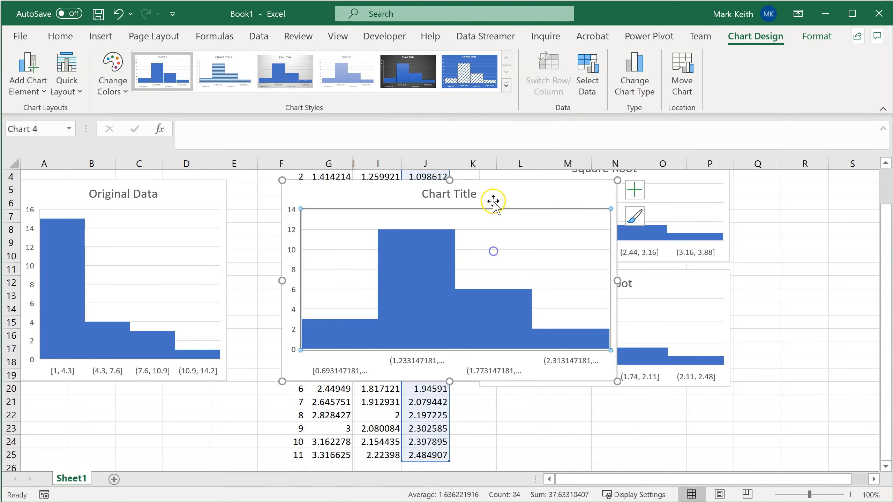
left_click_drag(501, 187, 699, 401)
left_click_drag(812, 398, 729, 403)
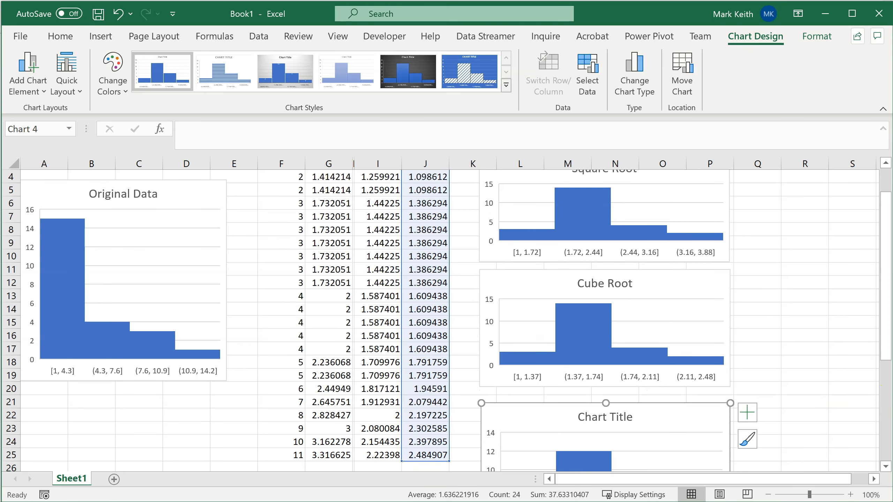
left_click(885, 468)
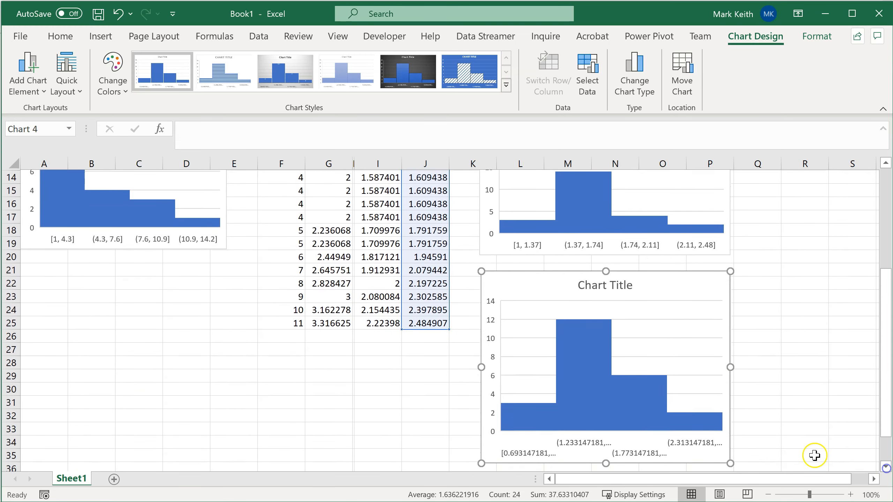
left_click_drag(606, 463, 606, 393)
left_click_drag(882, 367, 881, 323)
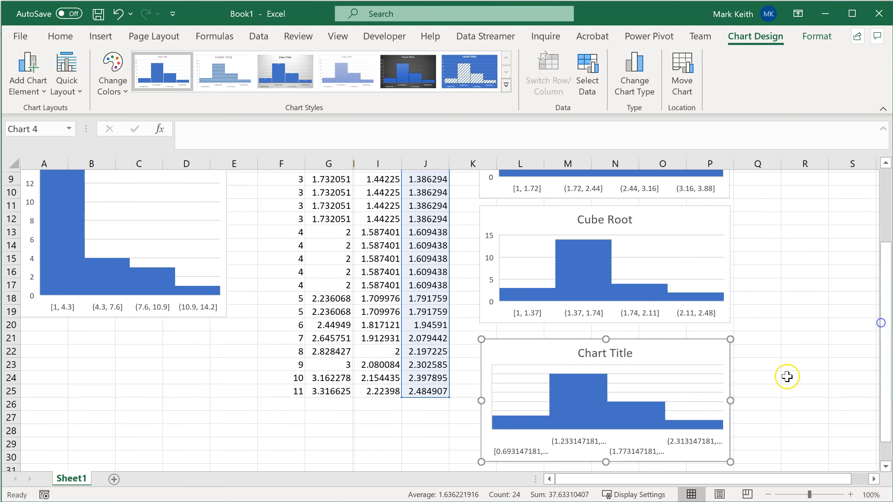
mouse_move(641, 410)
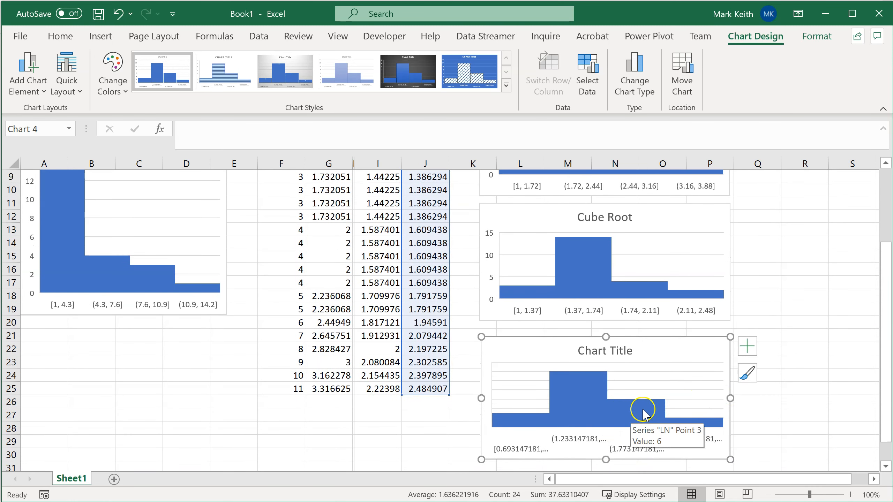
mouse_move(575, 376)
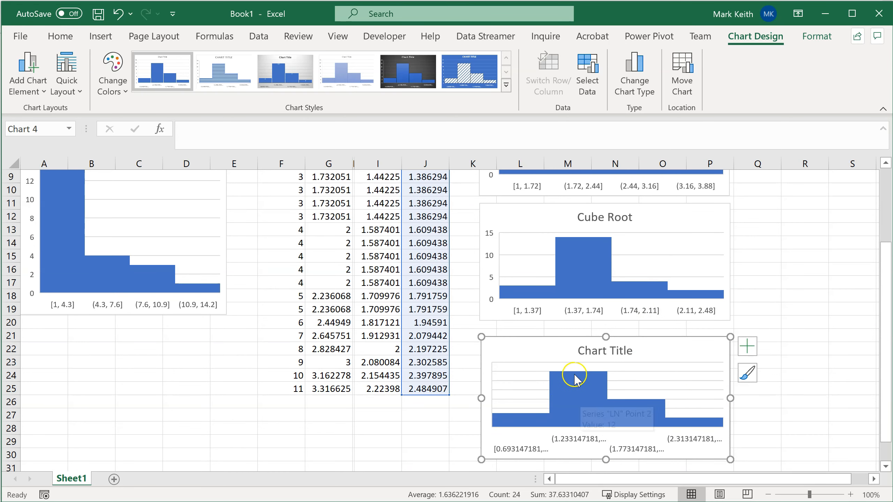
Calculate the skewness of the SquareRoot data in G26 with =SKEW(G3:G25).
left_click_drag(882, 336, 885, 357)
left_click(320, 378)
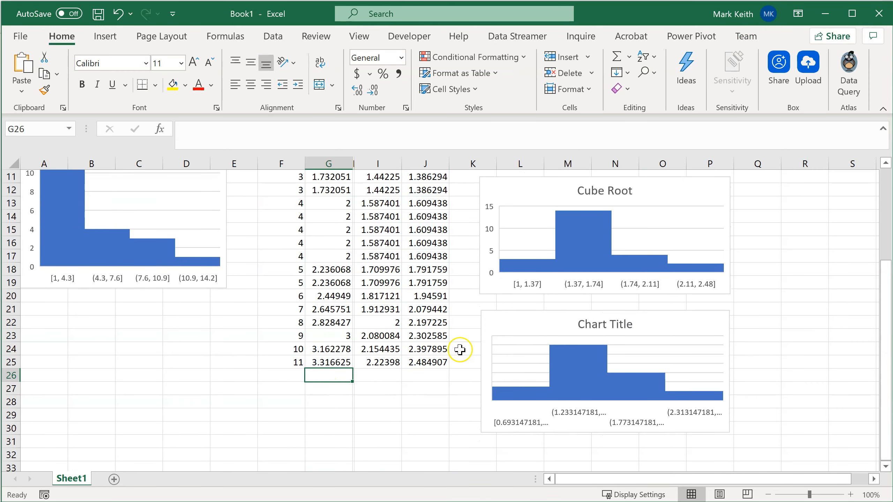
type("=")
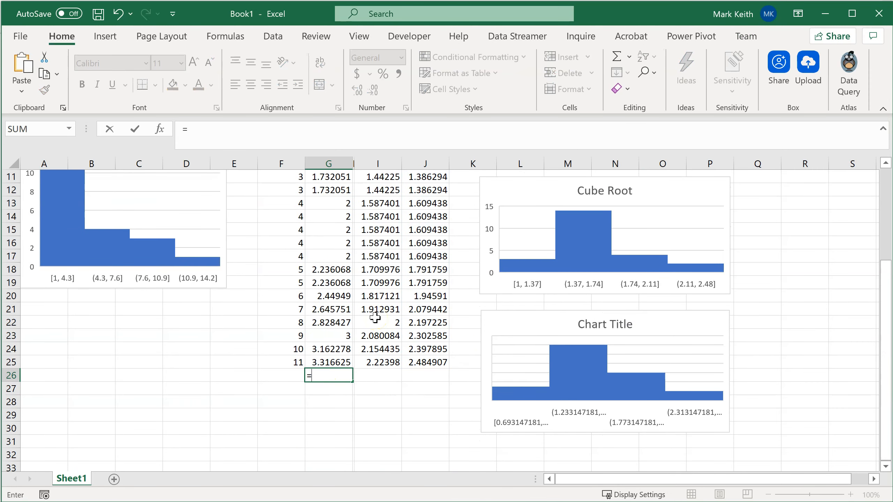
type("skew")
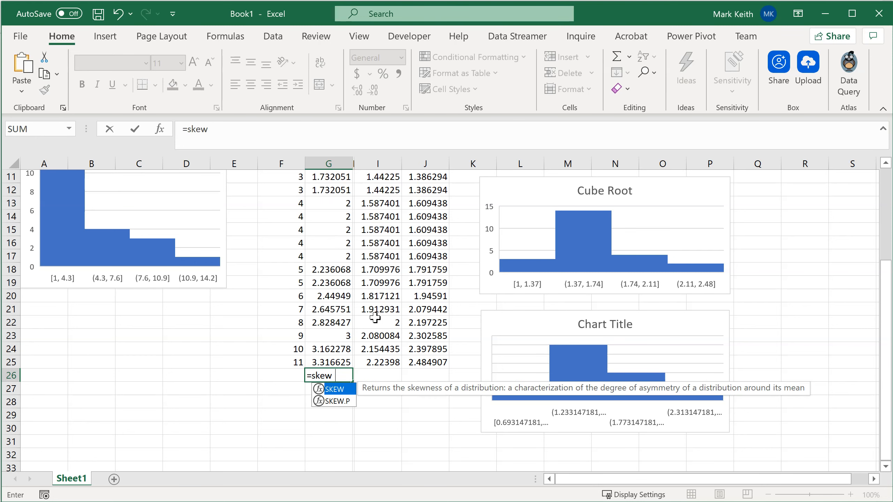
type("(")
key("Up")
key("ctrl+shift+Up")
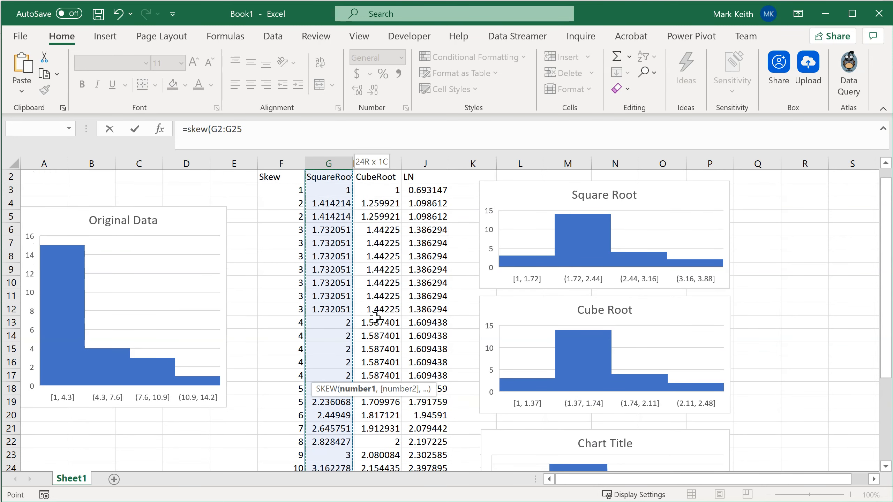
key("shift+Down")
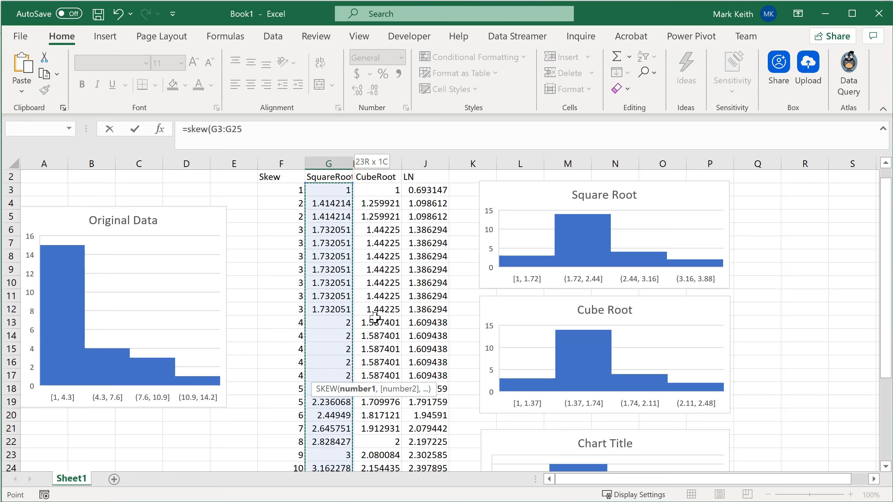
key("Return")
key("Up")
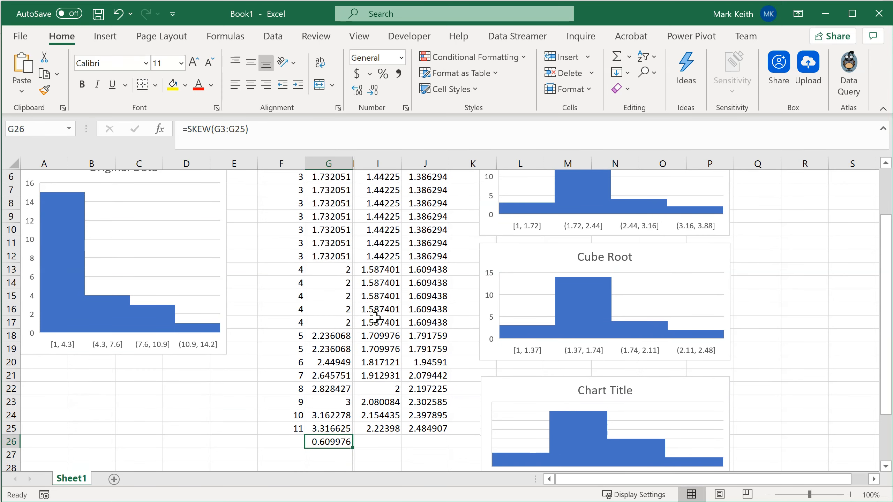
Copy the SKEW formula from G26 into F26, I26 and J26 for the Skew, CubeRoot and LN columns.
key("ctrl+c")
key("Left")
key("ctrl+v")
key("Right")
key("Right")
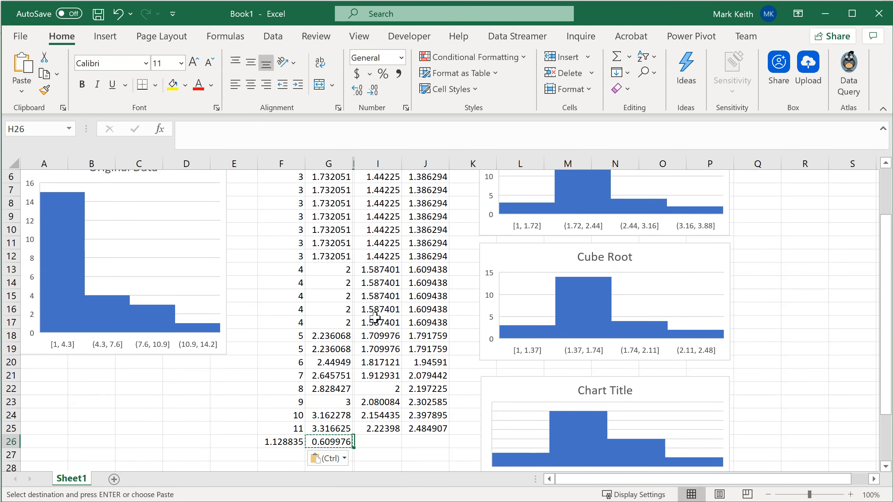
key("ctrl")
key("Right")
key("Right")
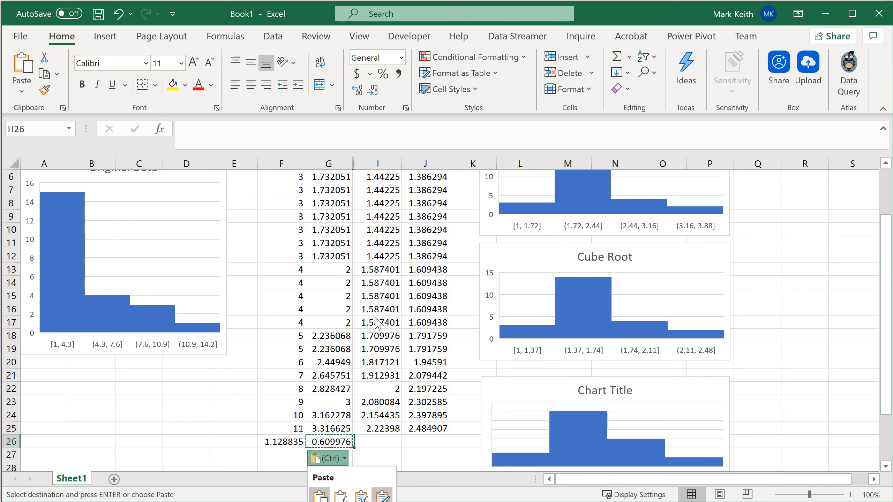
key("Escape")
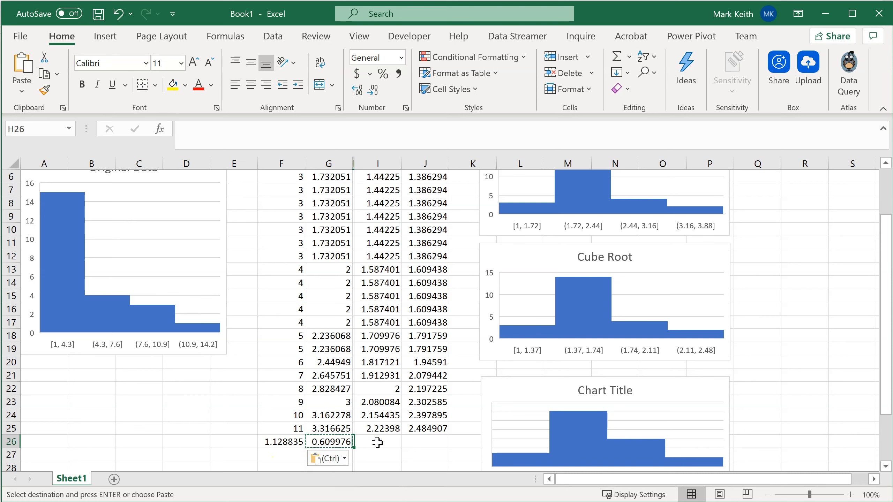
left_click(394, 442)
key("ctrl+v")
left_click(406, 444)
key("ctrl+v")
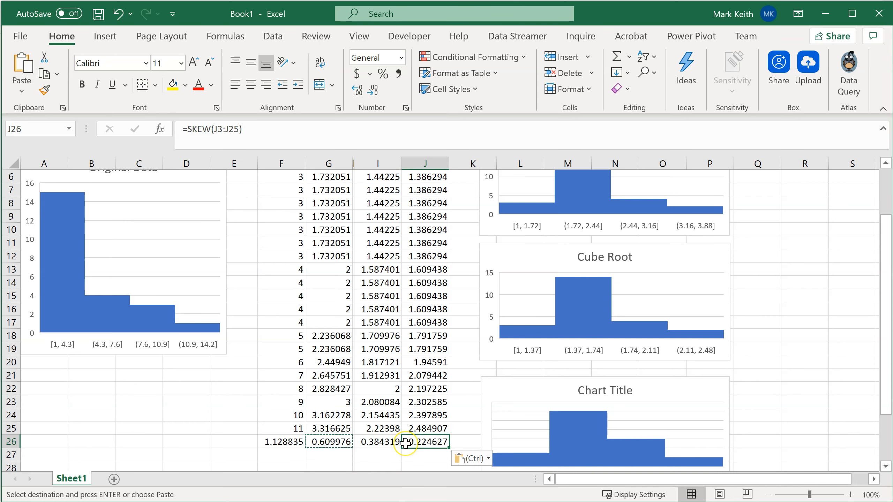
Label the row of skew results by entering Skewness in E26.
key("Left")
key("Left")
key("Left")
key("Left")
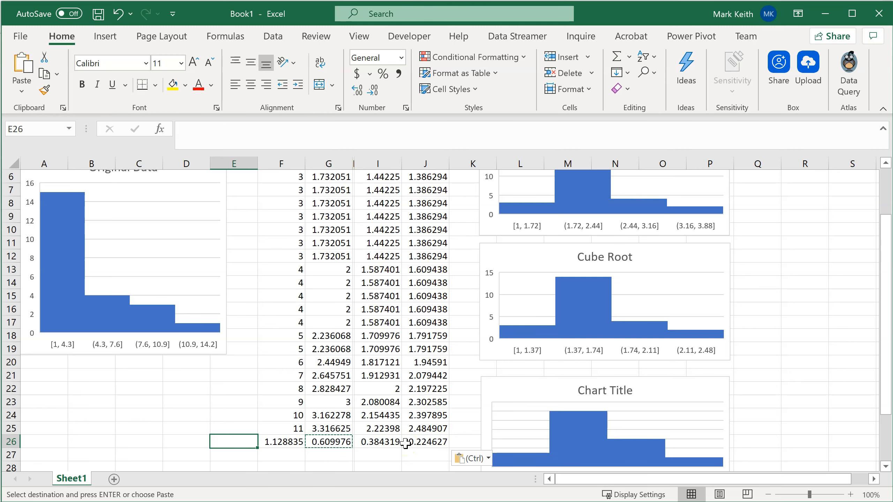
type("SAk")
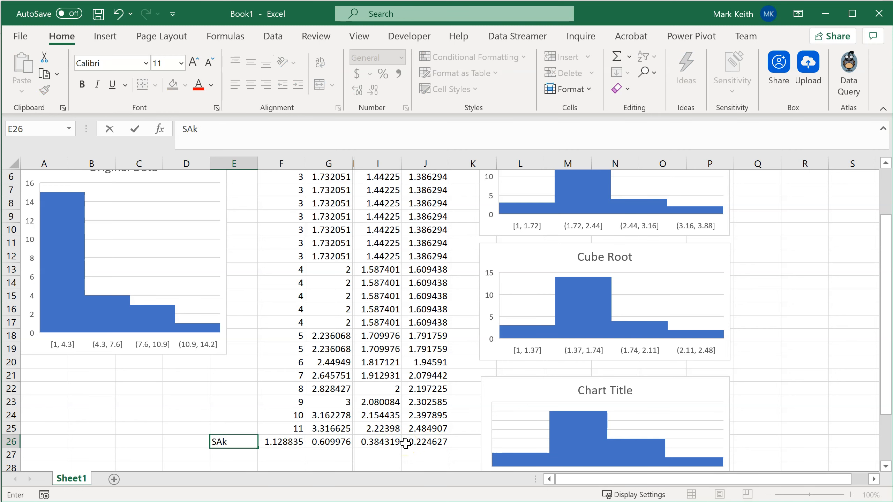
type("ewness")
key("Return")
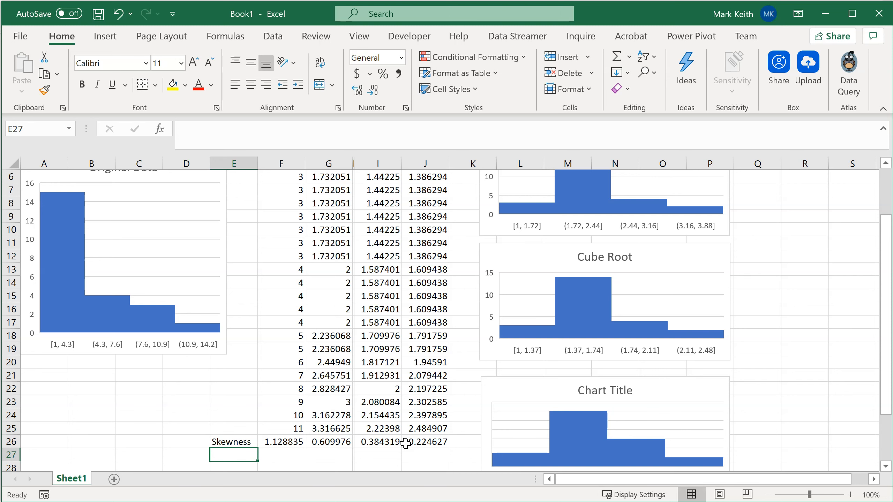
Compare the skewness values in F26, G26, I26 and J26 with the histograms of the original and transformed data.
left_click(293, 444)
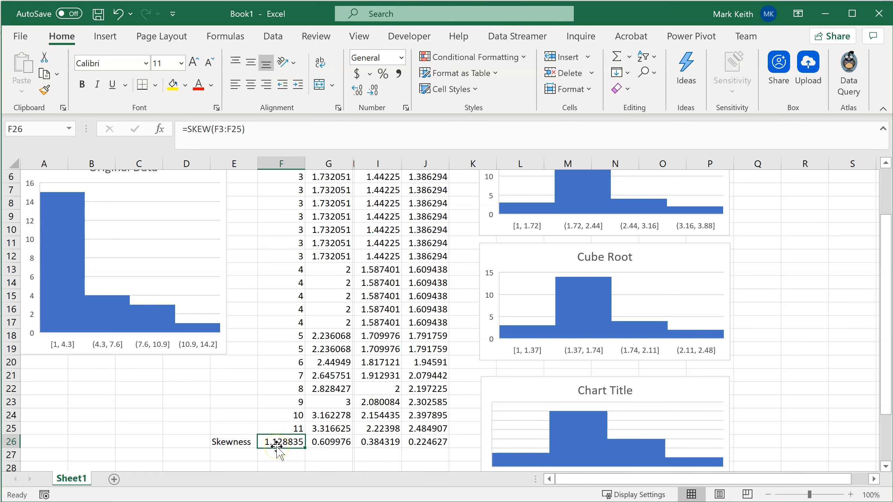
scroll(300, 419, "up", 2)
scroll(312, 268, "down", 4)
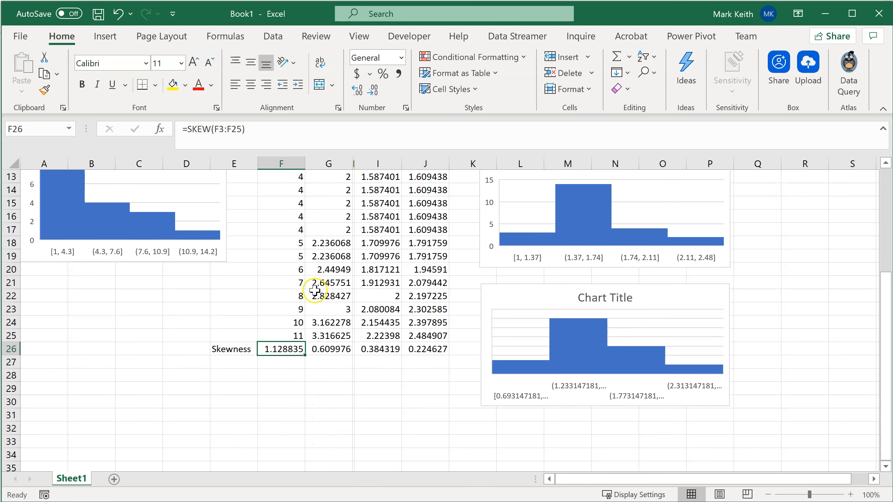
left_click(321, 349)
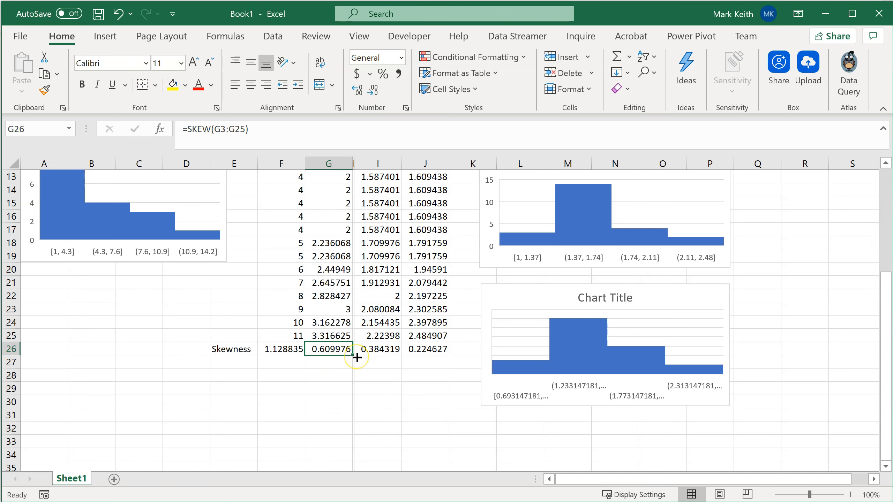
scroll(356, 348, "up", 4)
scroll(368, 357, "down", 2)
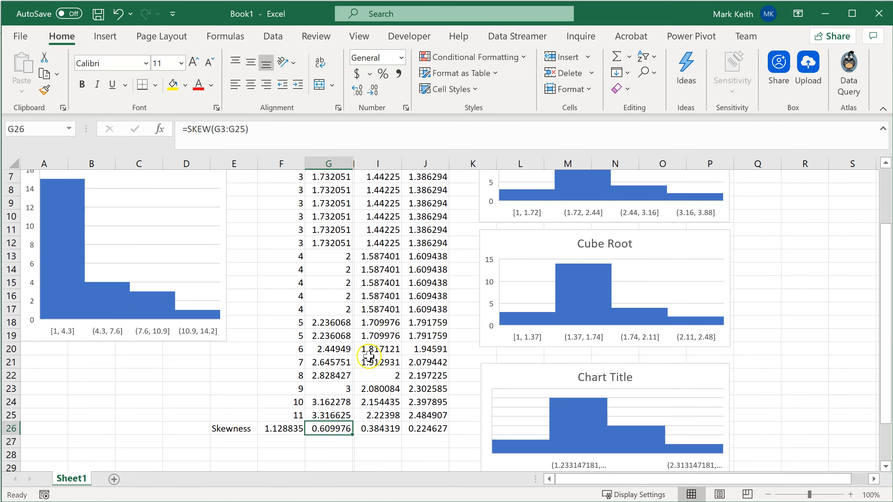
left_click(385, 430)
left_click(433, 427)
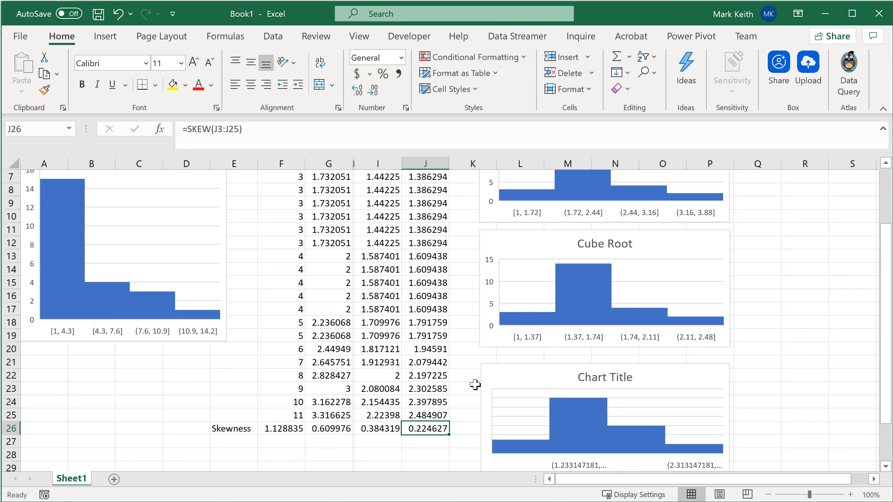
Compare the original data's skewness in F26 with the natural log column's skewness in J26.
left_click(293, 429)
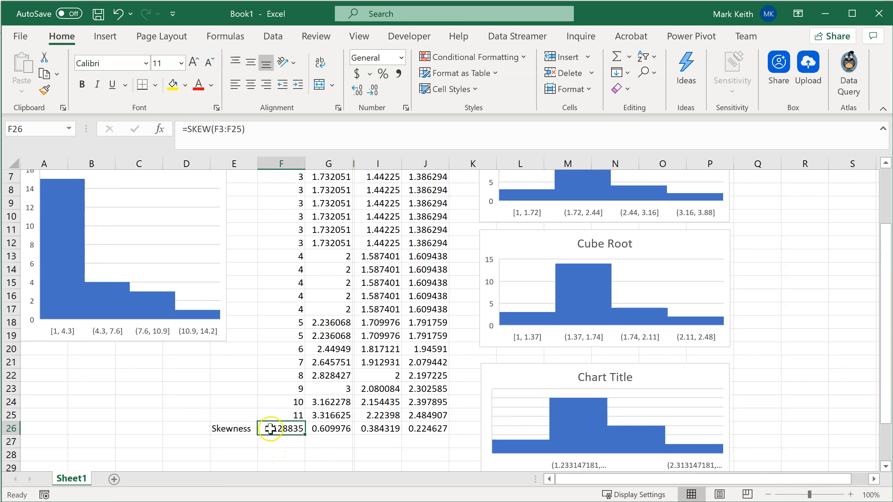
left_click(428, 428)
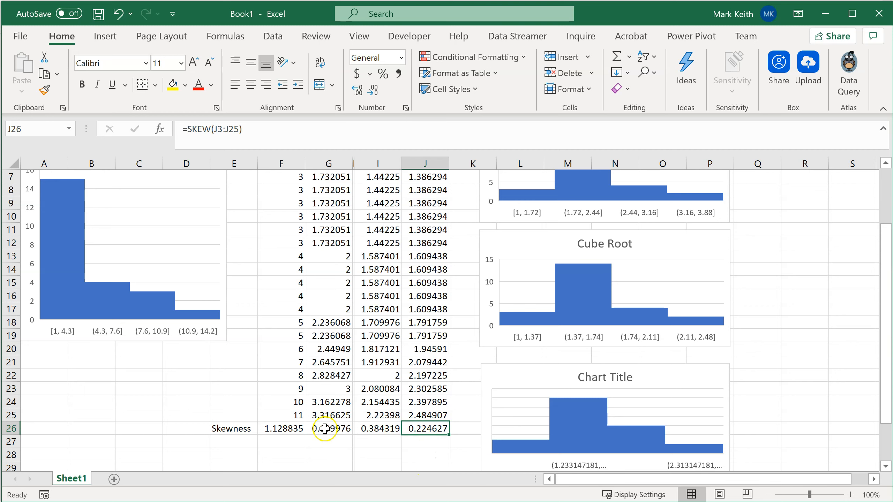
left_click(262, 428)
left_click(429, 431)
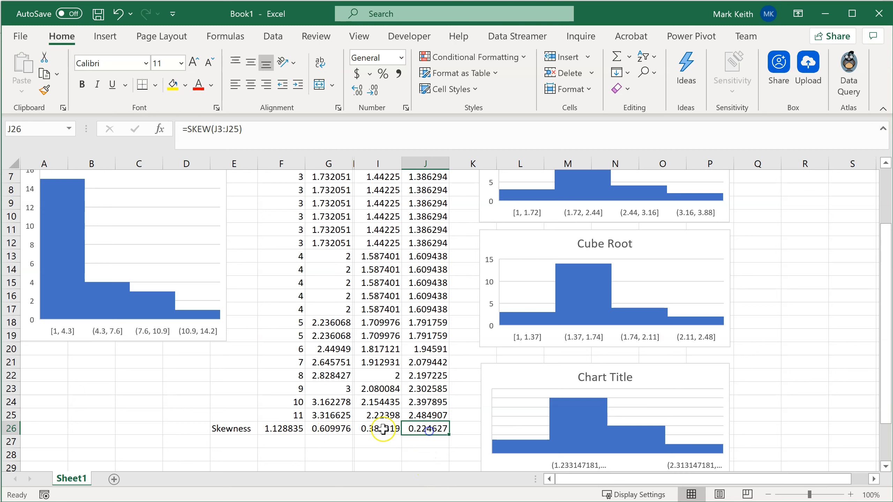
left_click(274, 428)
left_click(427, 428)
Enter Movie 1 in R11 and fill the series down to Movie 5 in R15.
left_click(804, 229)
type("Movi")
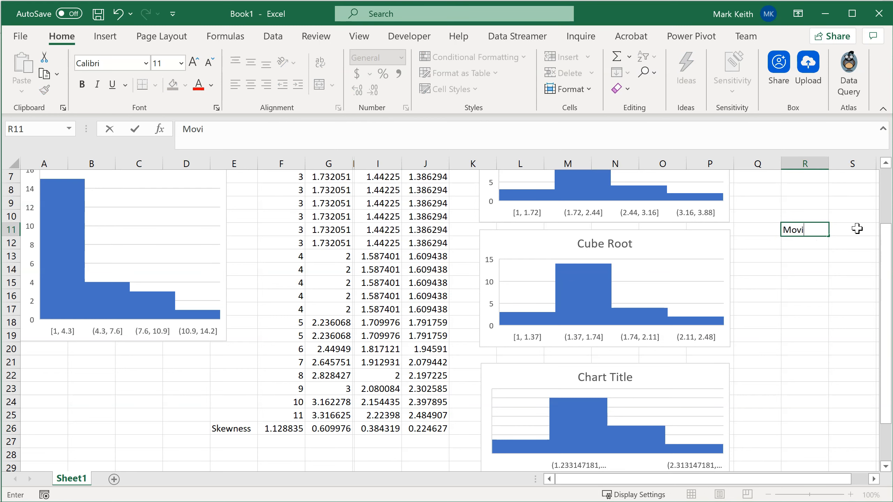
type("e 1")
key("Return")
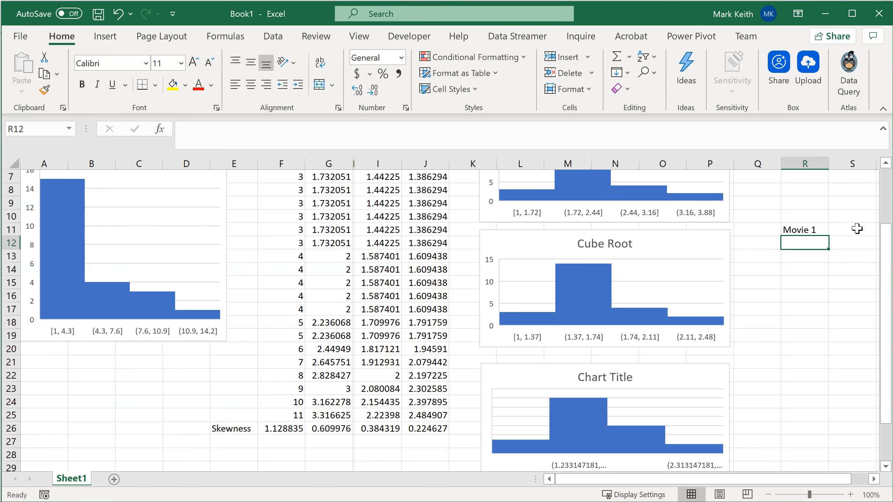
left_click(802, 226)
left_click_drag(829, 240, 805, 285)
Enter the first two movie ratings as text rather than dates, 1/5 in S11 and 2/5 in S12.
left_click_drag(785, 478, 802, 479)
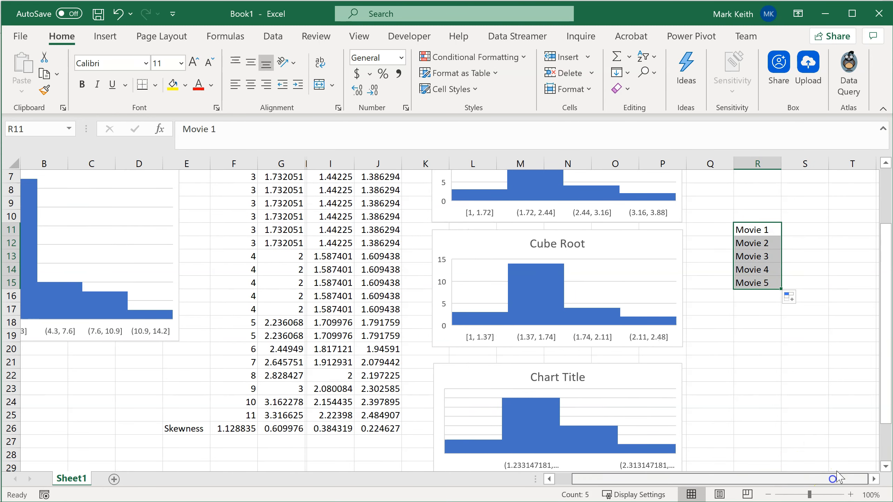
left_click(803, 230)
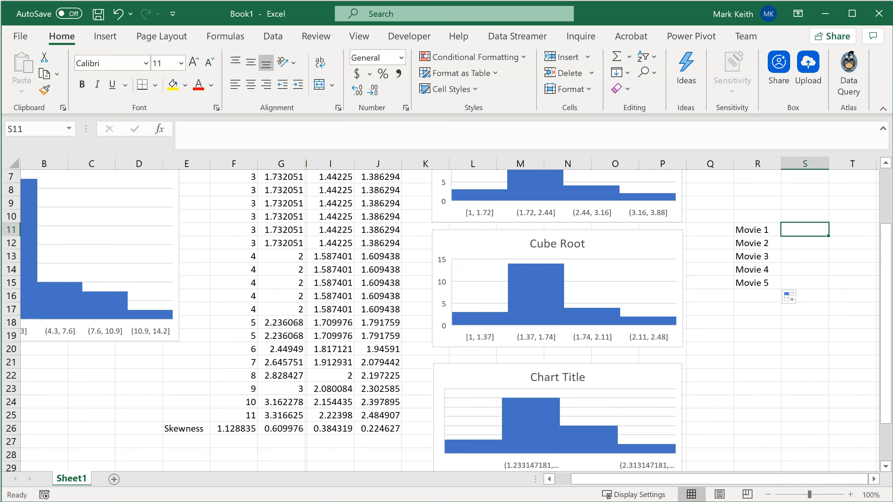
type("1/5")
key("Return")
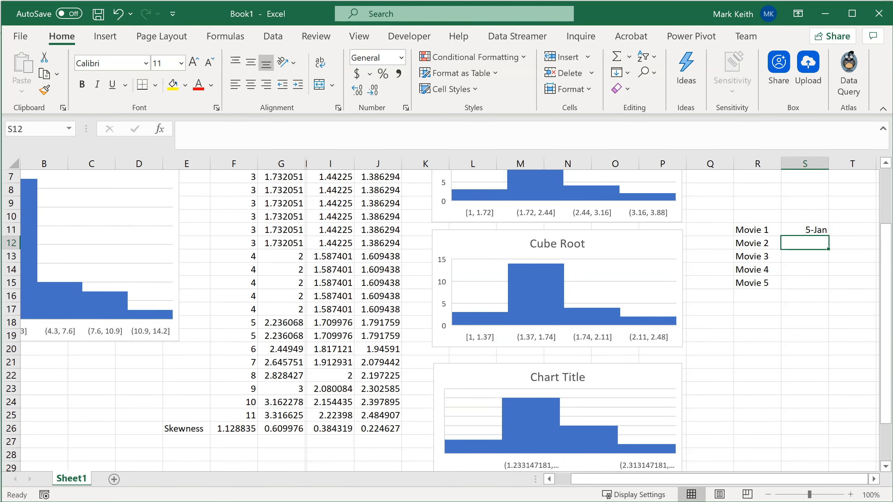
key("Up")
type("'1/5")
key("Return")
type("'2/5")
key("Return")
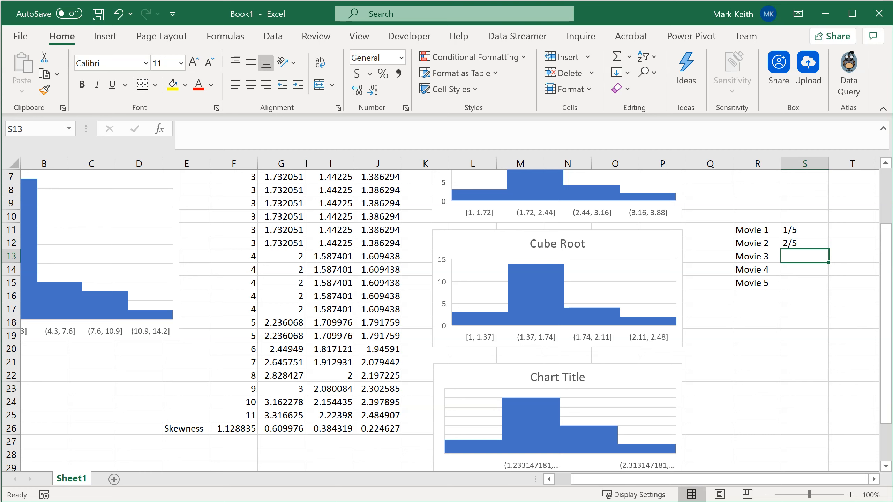
Enter the text ratings 4/5 in S13 and 4.5/5 in S14, and clear the Movie 5 label from R15.
type("4/")
key("BackSpace")
key("BackSpace")
type("\\")
key("BackSpace")
type("4/5")
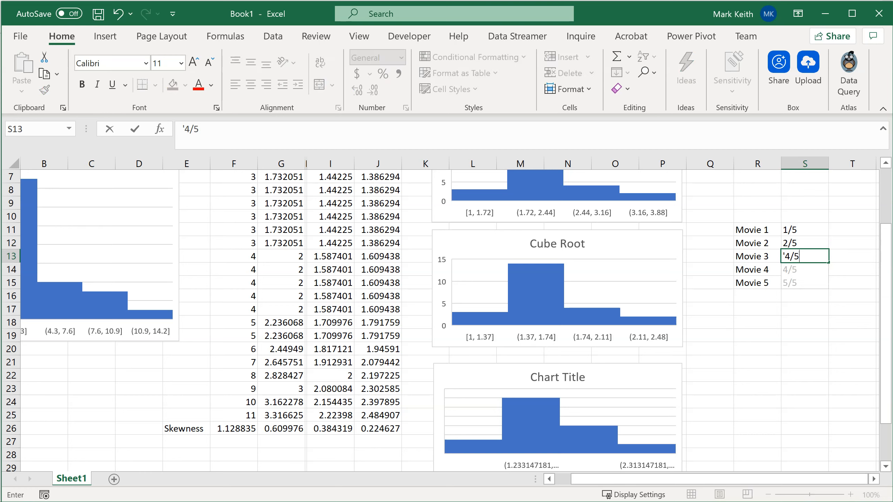
key("Return")
type("'")
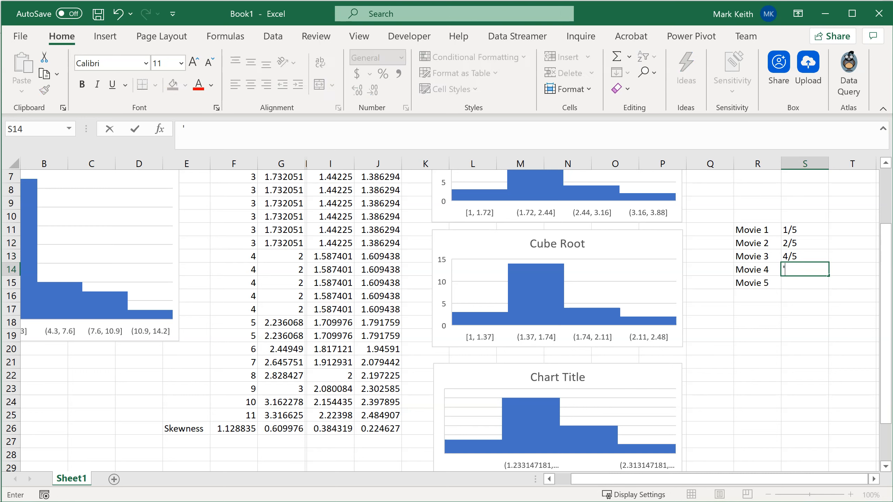
type("4.5/5")
key("Return")
key("Left")
key("Delete")
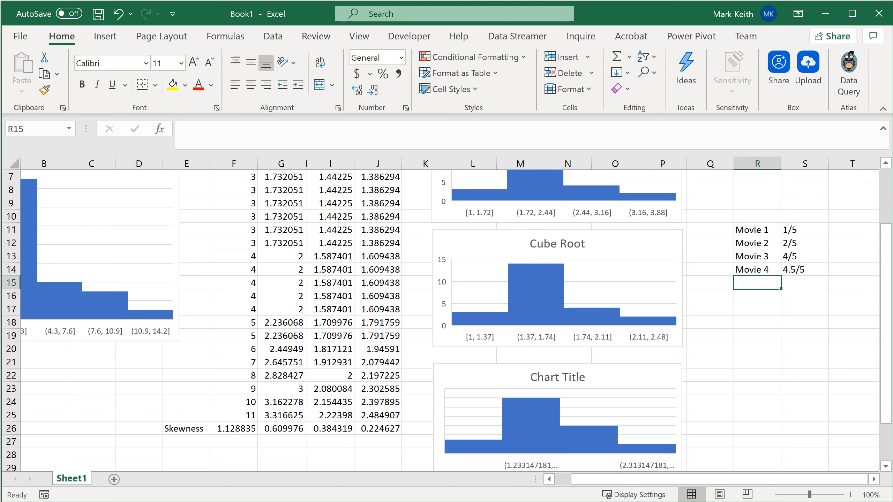
Compare the low ratings of Movie 1 and Movie 2 in S11:S12.
left_click_drag(790, 230, 802, 239)
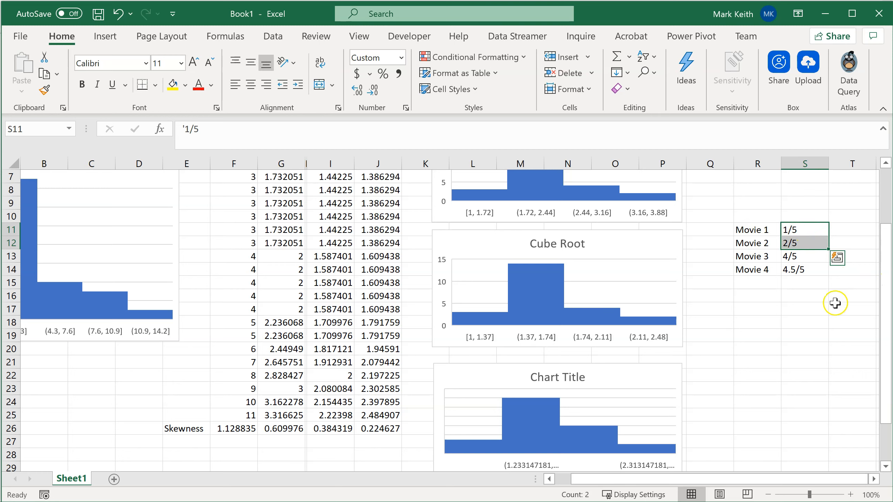
mouse_move(790, 242)
left_mouse_down()
mouse_move(767, 242)
mouse_move(789, 242)
left_mouse_up()
left_click(790, 233)
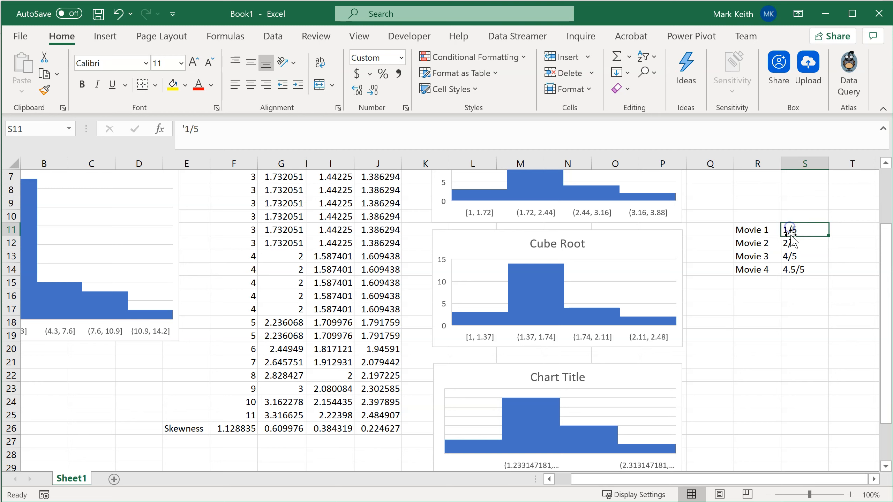
left_click(766, 230)
left_click(795, 230)
left_click(802, 243)
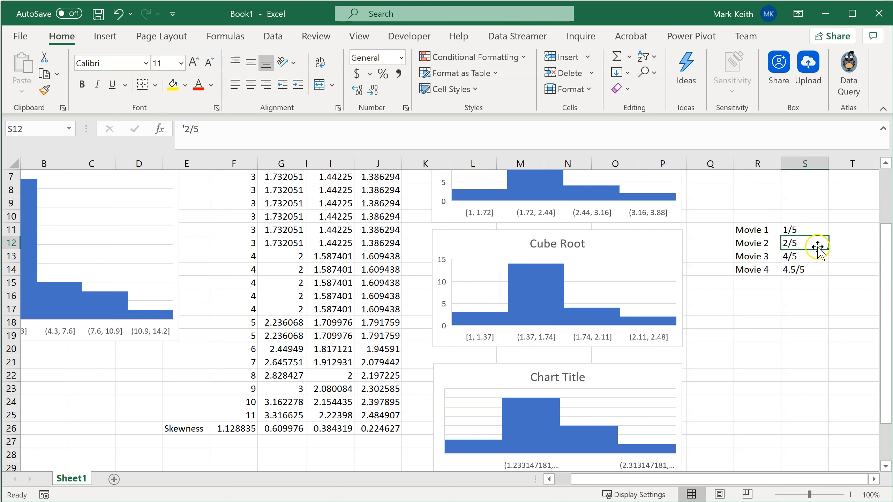
Compare the high ratings of Movie 3 and Movie 4 in S13:S14.
left_click_drag(797, 256, 795, 270)
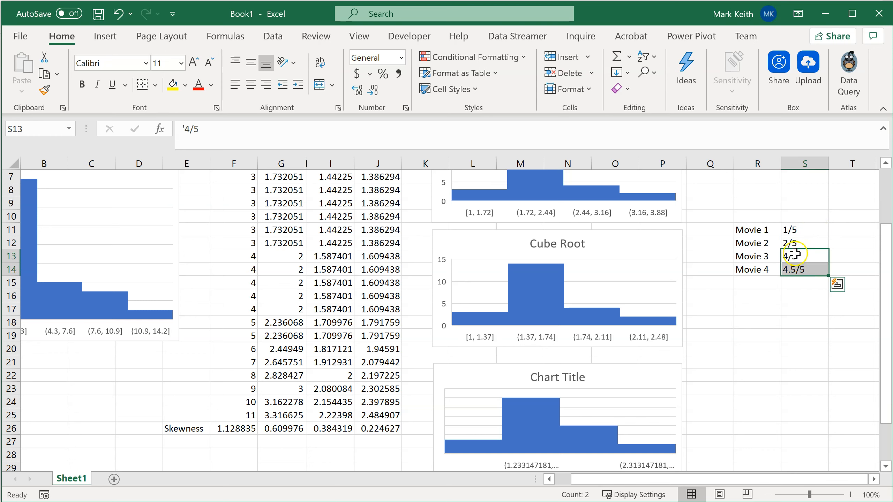
left_click(793, 270)
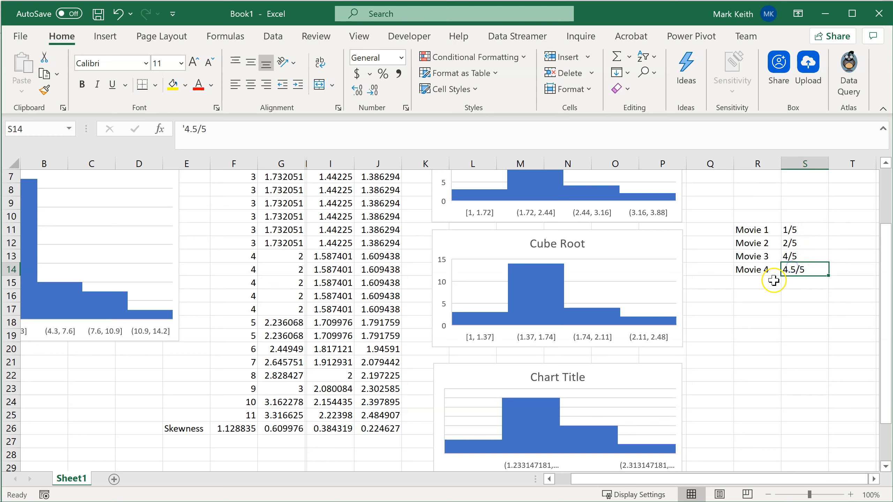
left_click(768, 269)
left_click_drag(769, 269, 795, 268)
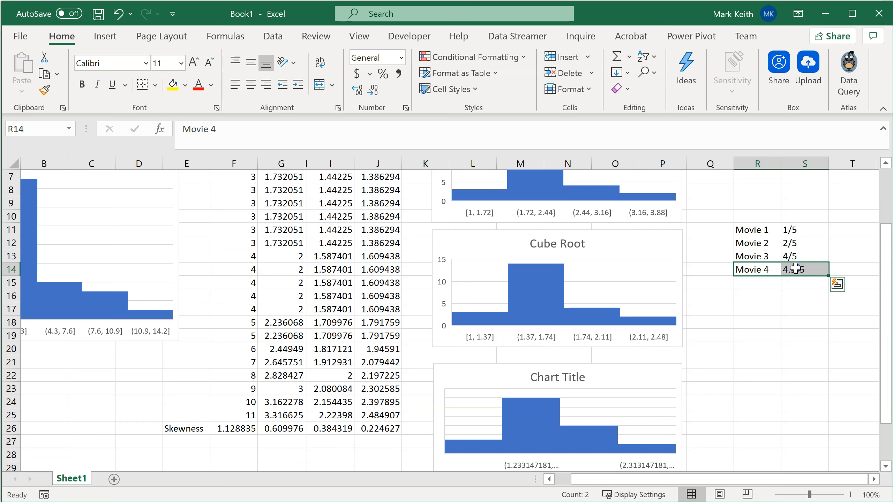
left_click(789, 255)
left_click(790, 266)
left_click(790, 260)
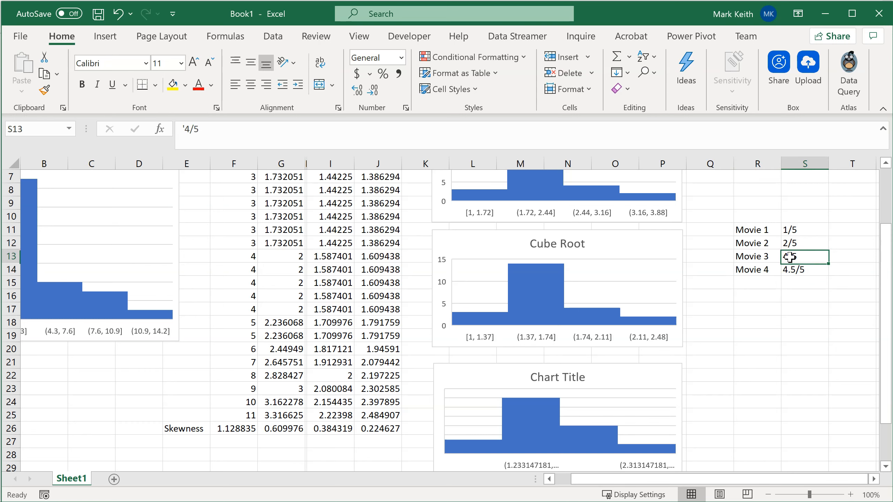
left_click(791, 269)
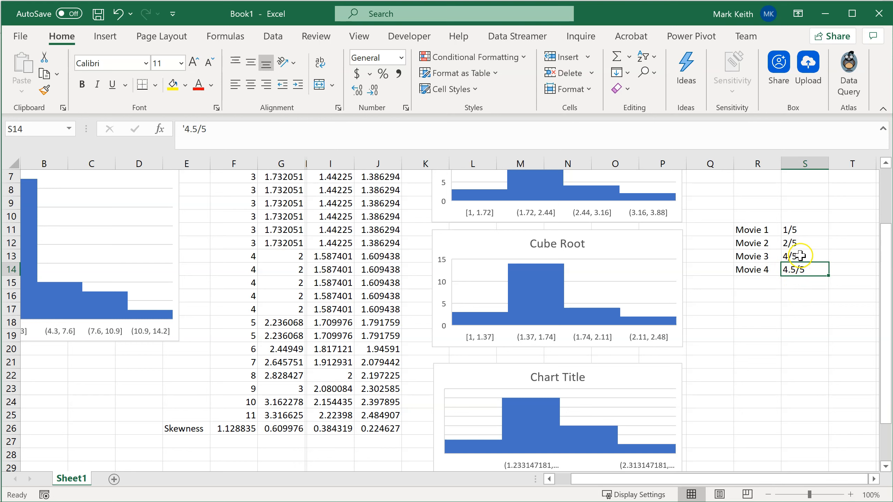
Contrast the rating gap in S13:S14 with the one in S11:S12, and review the whole movie table R11:S14.
left_click_drag(800, 256, 805, 269)
left_click_drag(804, 232, 805, 242)
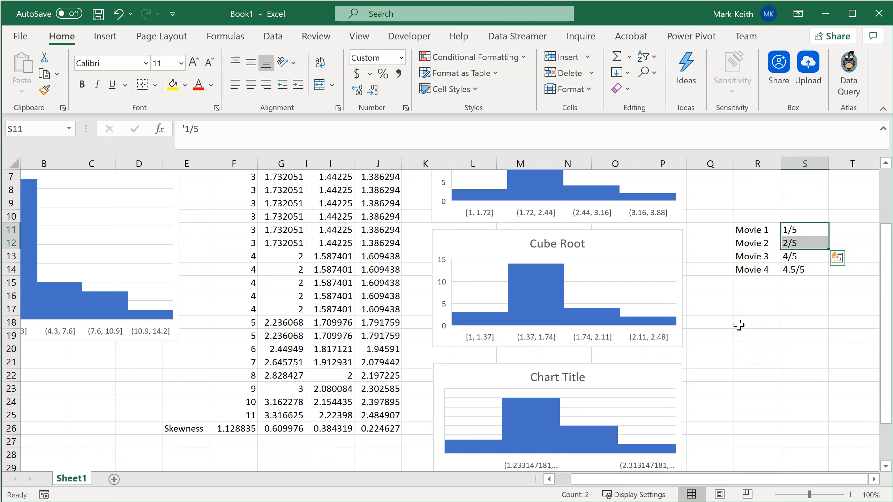
left_click_drag(756, 229, 794, 267)
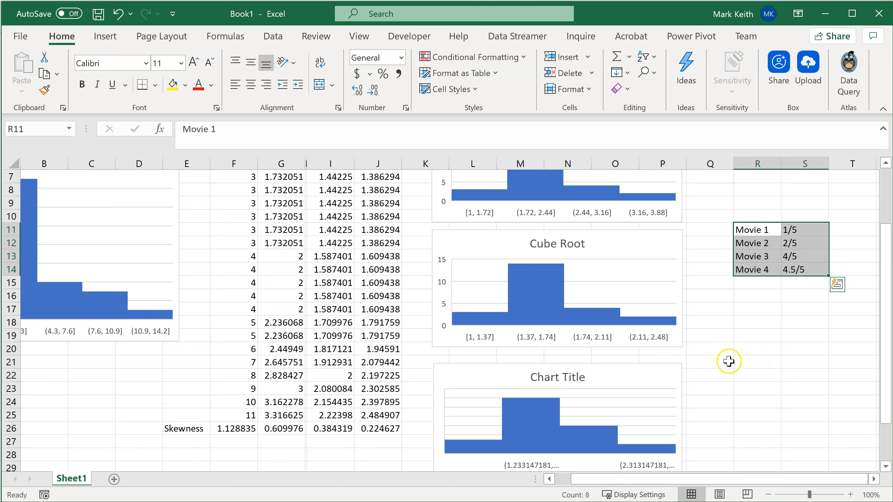
Examine the original data in column F and its skewness in F26 against the LN skewness in J26.
left_click(235, 427)
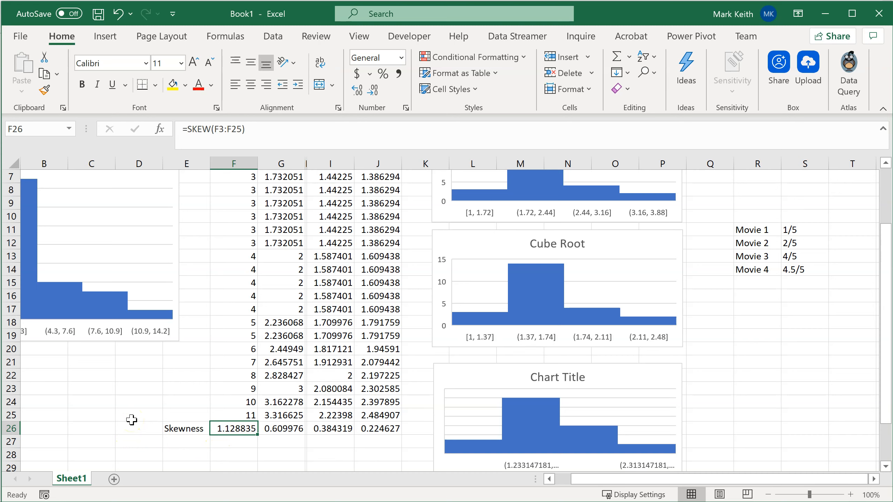
scroll(235, 337, "up", 2)
scroll(238, 336, "down", 2)
left_click(233, 164)
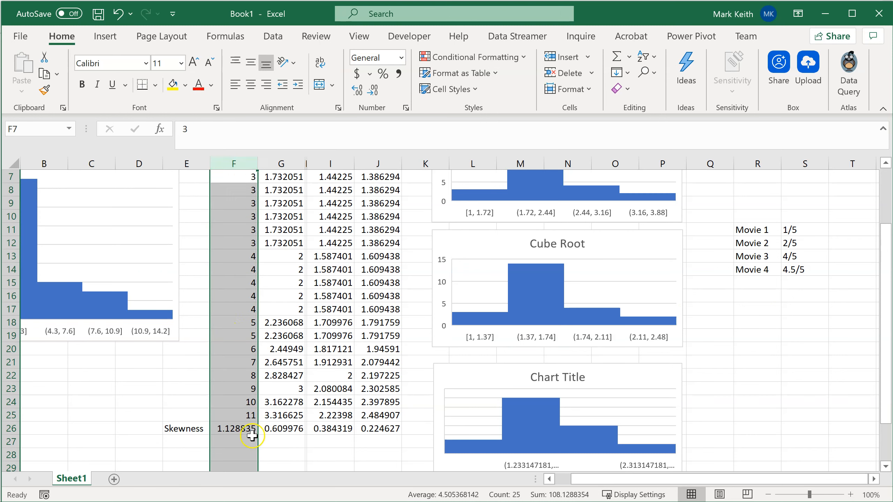
left_click(380, 427)
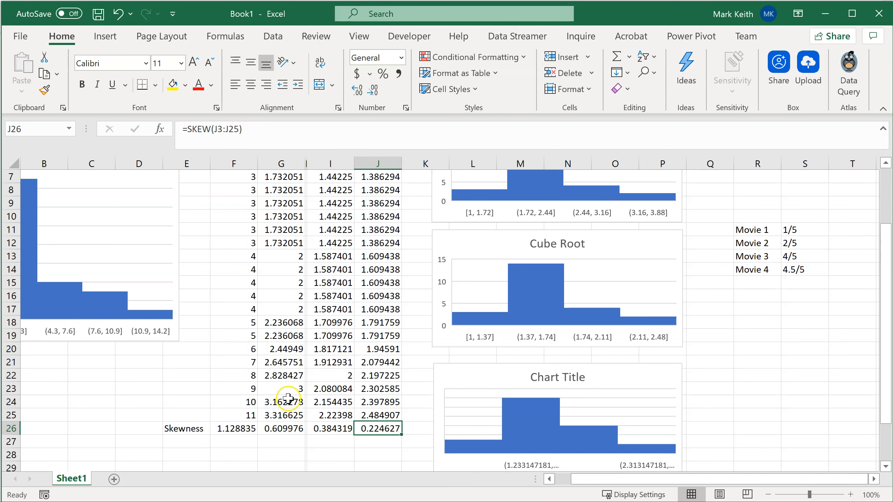
scroll(288, 394, "up", 2)
left_click(230, 163)
scroll(253, 265, "down", 3)
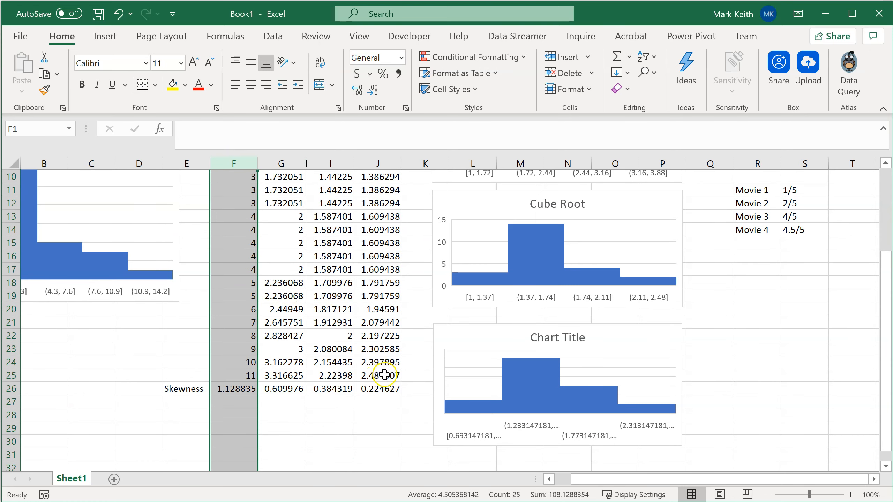
left_click(385, 389)
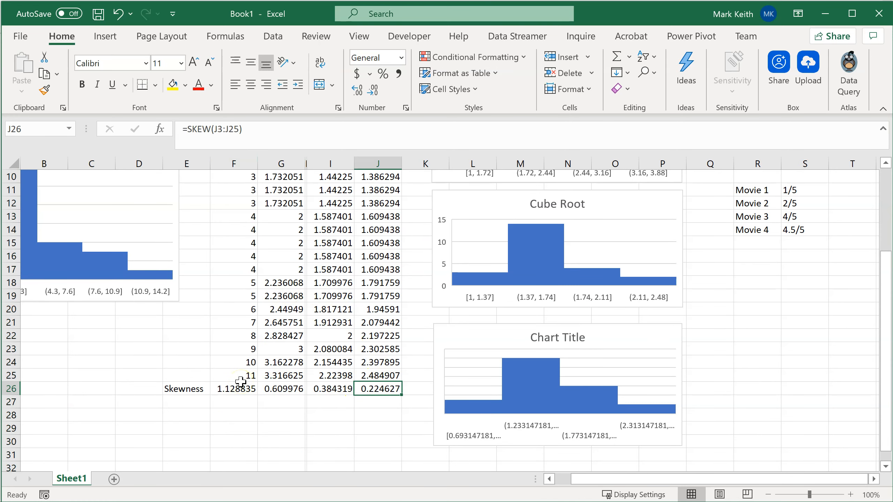
Weigh the transformed skewness values in G26, I26 and J26 against the original skewness in F26.
left_click(384, 387)
left_click(379, 384)
left_click_drag(273, 389, 326, 386)
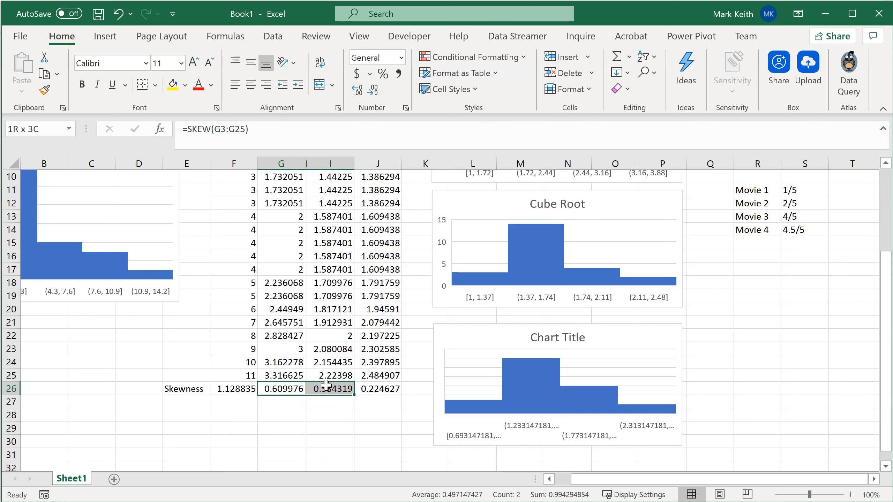
left_click(379, 388)
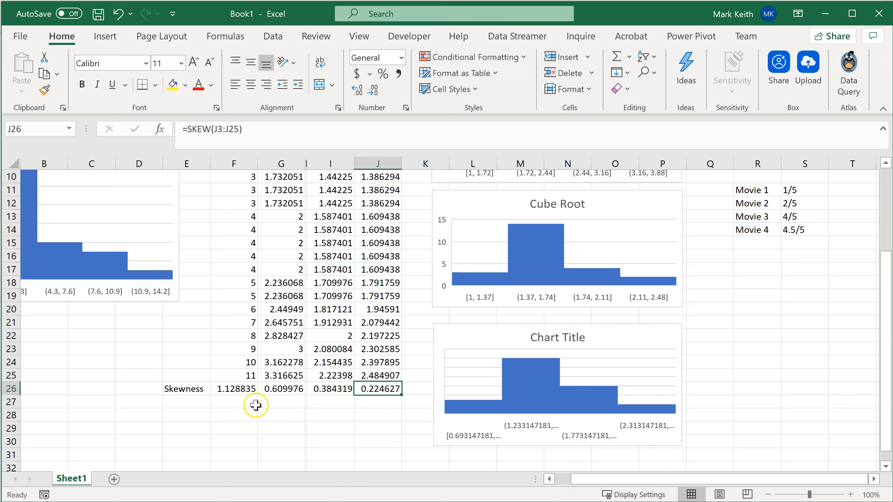
left_click(242, 394)
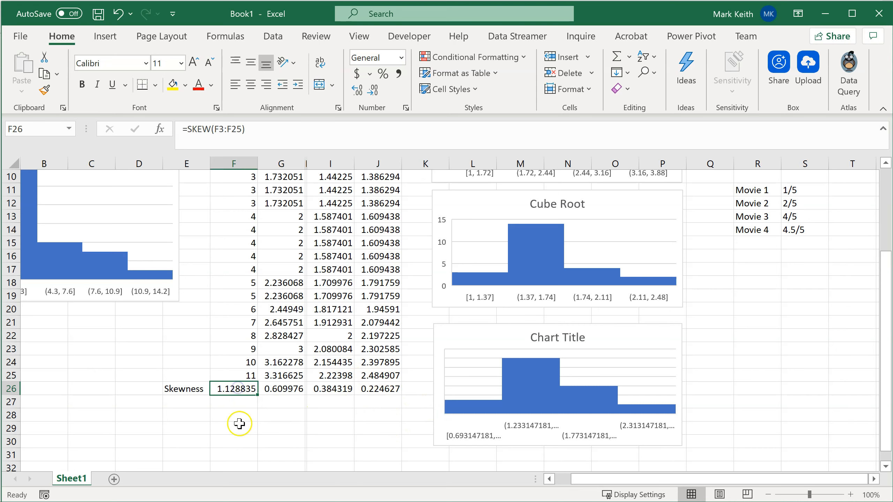
left_click(272, 393)
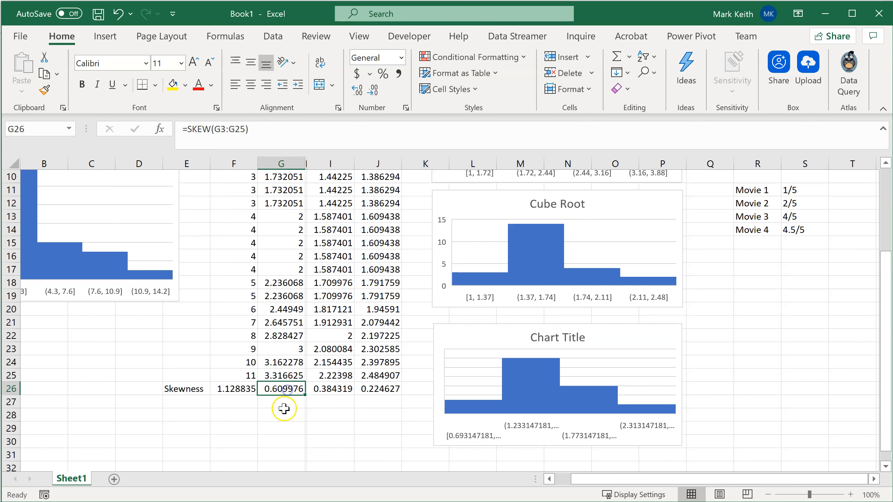
Enter example skewness values below the calculated ones: 5 in F27, 0.2 in G27 and -0.1 in I27.
left_click(227, 398)
type("5")
key("Tab")
key("Tab")
key("Left")
type(".2")
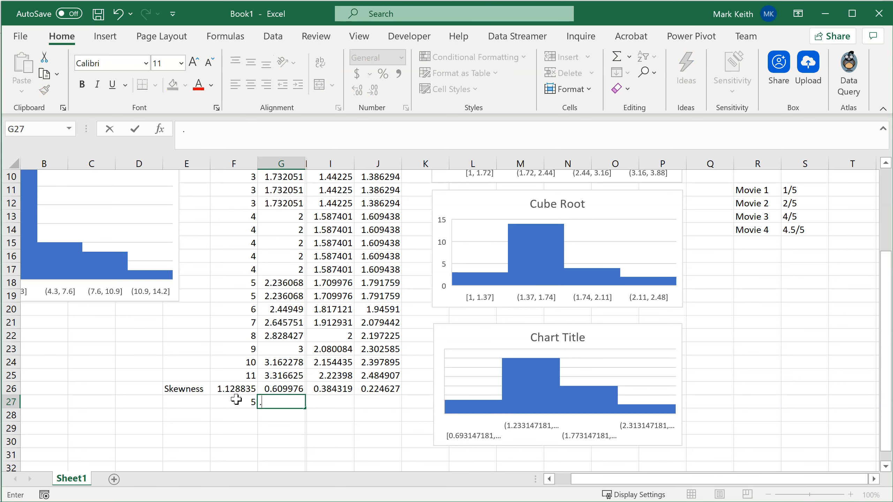
key("Tab")
key("Tab")
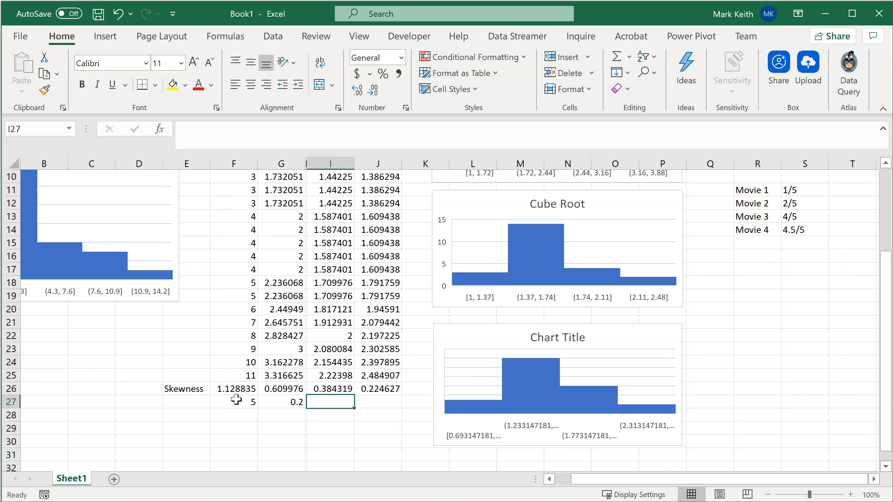
type(".")
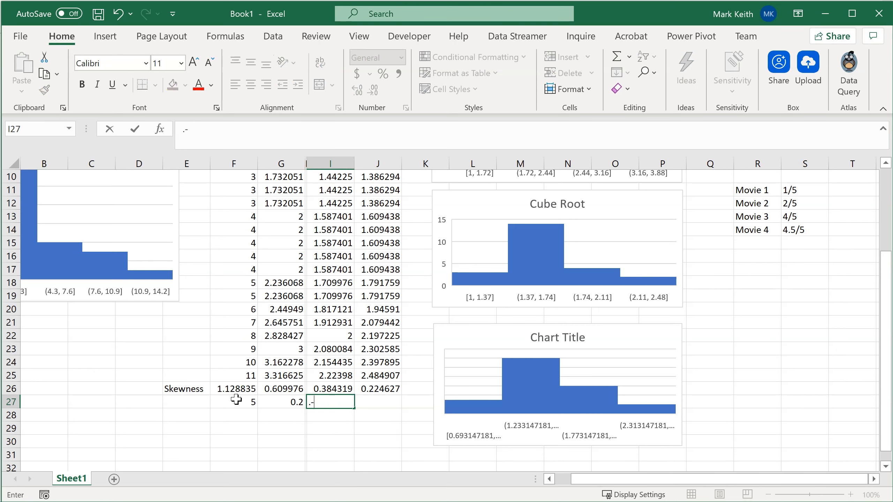
type("-.1")
key("Tab")
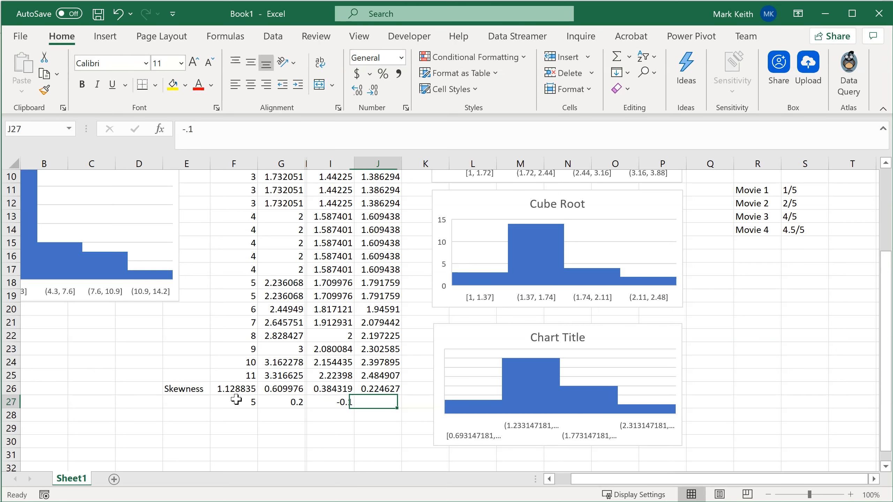
Enter the example skewness -3 in J27 and weigh the example values in F27:J27 against each other, focusing on cube root column I.
type("-3")
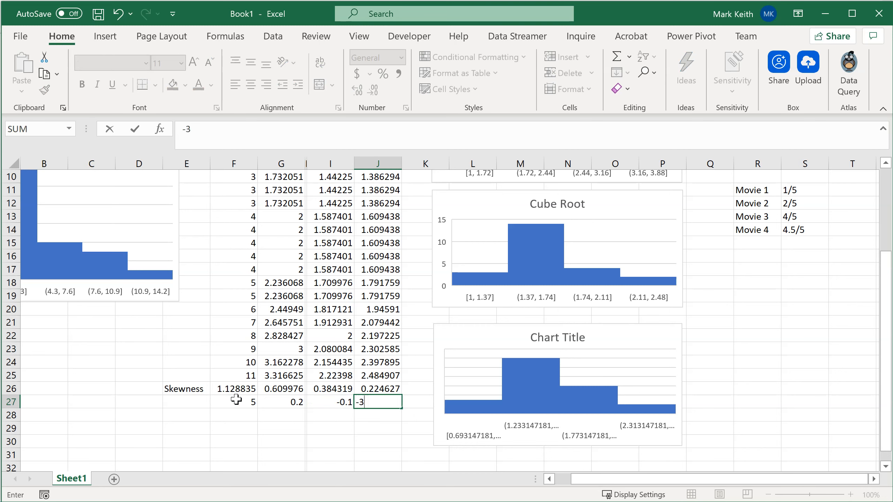
key("Return")
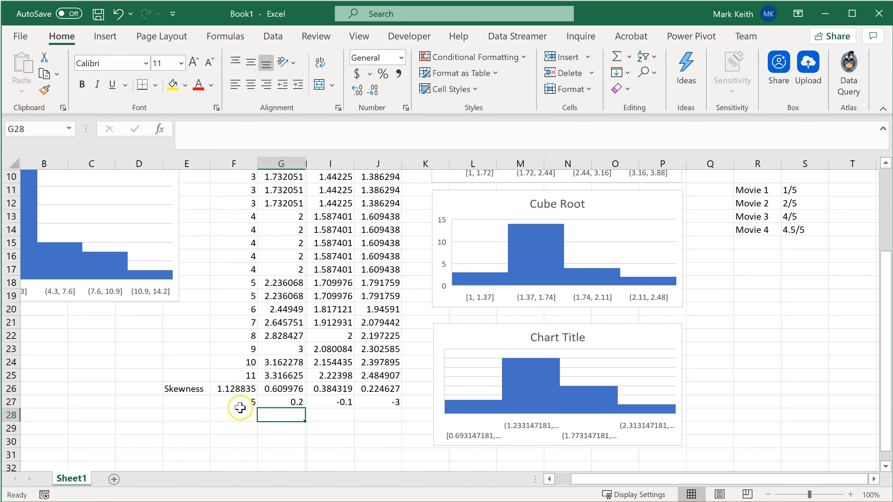
left_click_drag(233, 401, 389, 403)
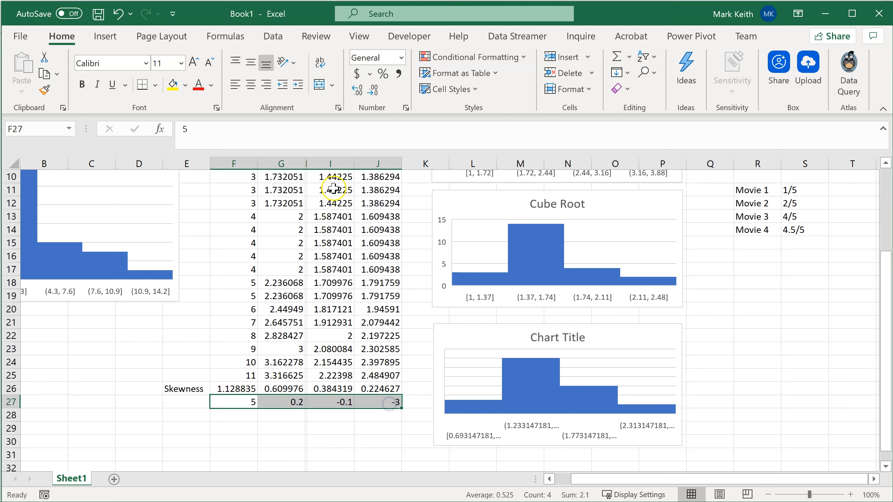
left_click(330, 163)
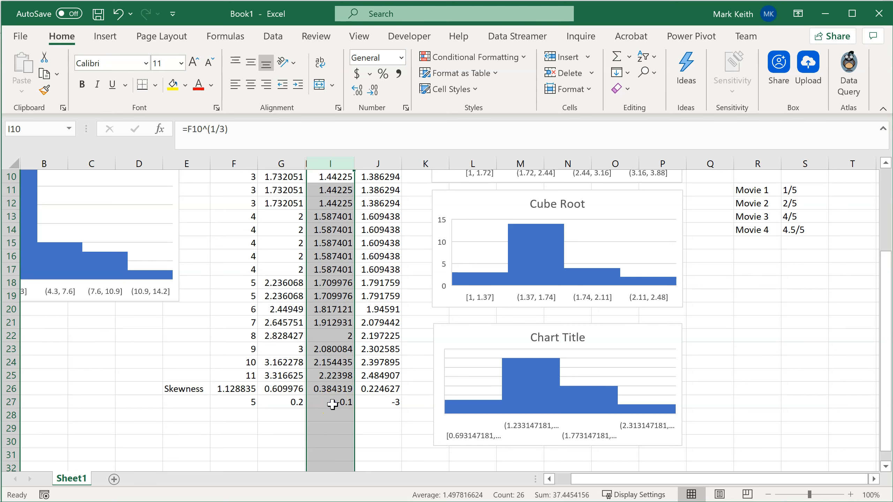
left_click(335, 401)
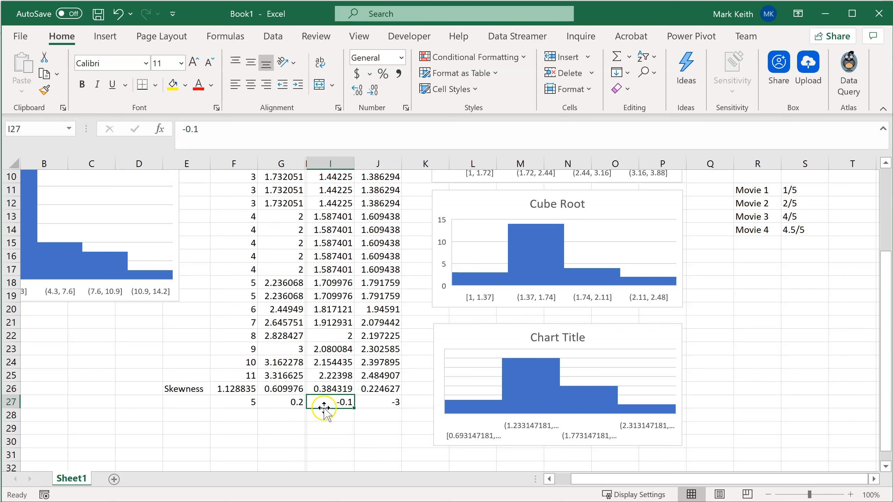
left_click_drag(251, 402, 376, 406)
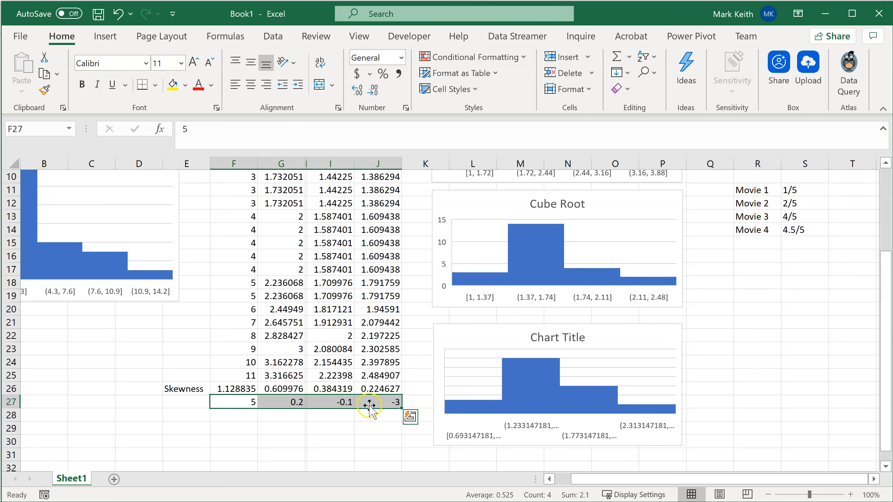
Switch to Azure Machine Learning Studio and replace Normalize Data with an Apply Math Operation module connected between Import Data and the lower Summarize Data.
left_click(824, 13)
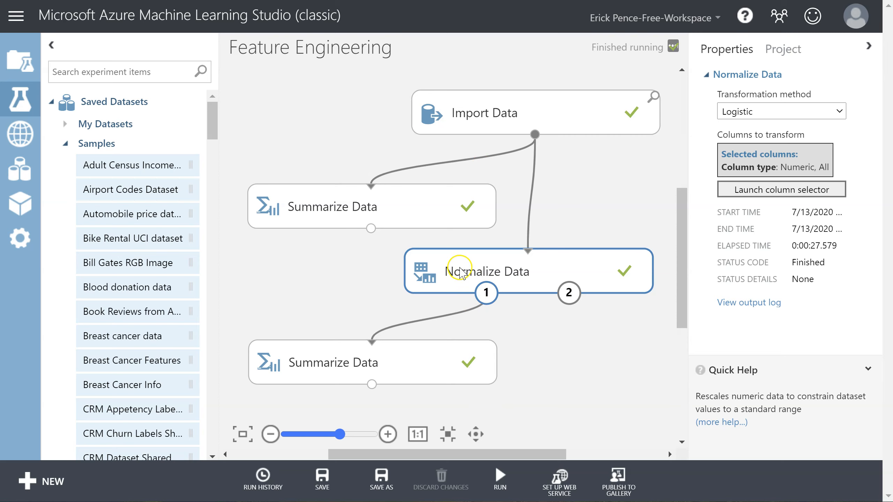
key("Delete")
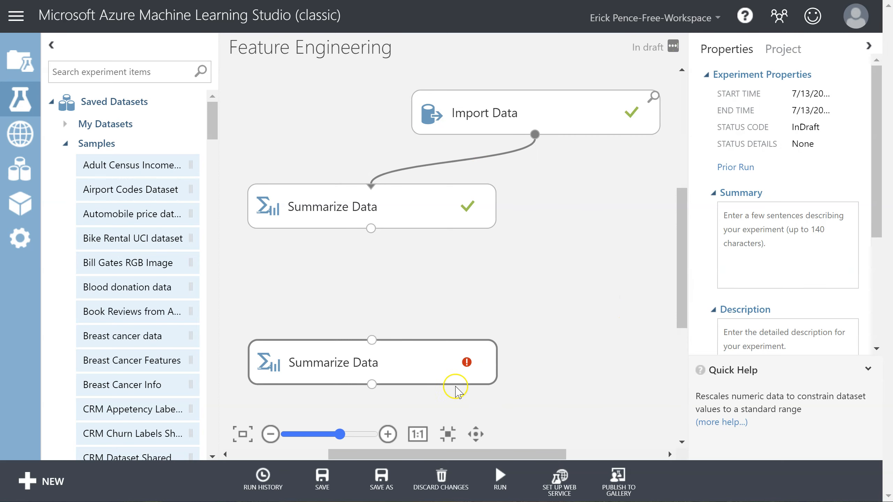
left_click(403, 367)
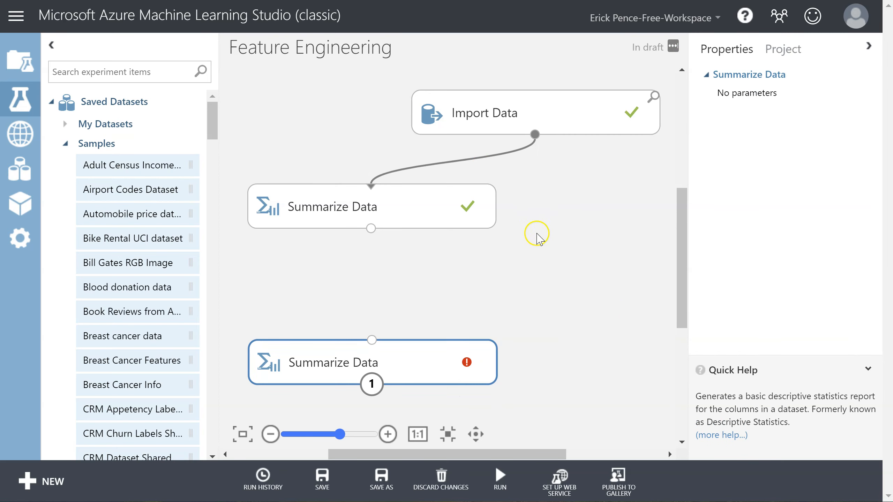
left_click(535, 234)
type("apply")
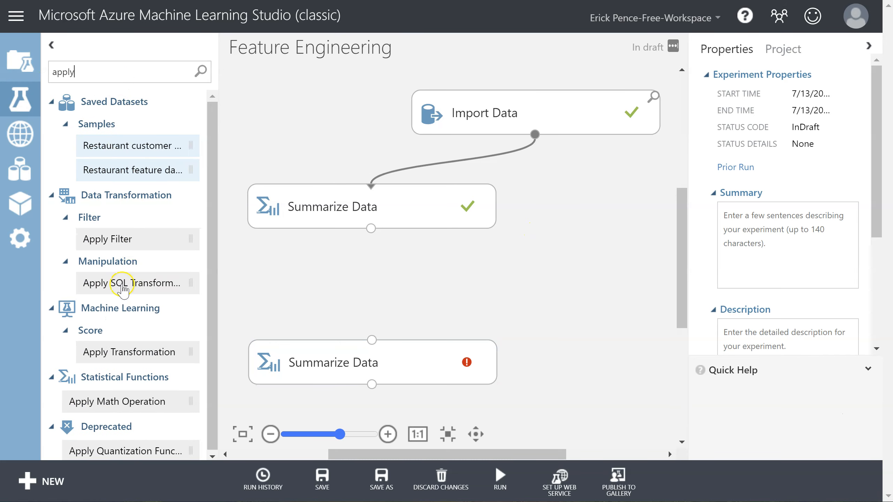
mouse_move(113, 402)
left_mouse_down()
mouse_move(478, 275)
mouse_move(536, 278)
left_mouse_up()
mouse_move(534, 134)
left_mouse_down()
mouse_move(530, 296)
mouse_move(378, 366)
mouse_move(371, 341)
left_mouse_up()
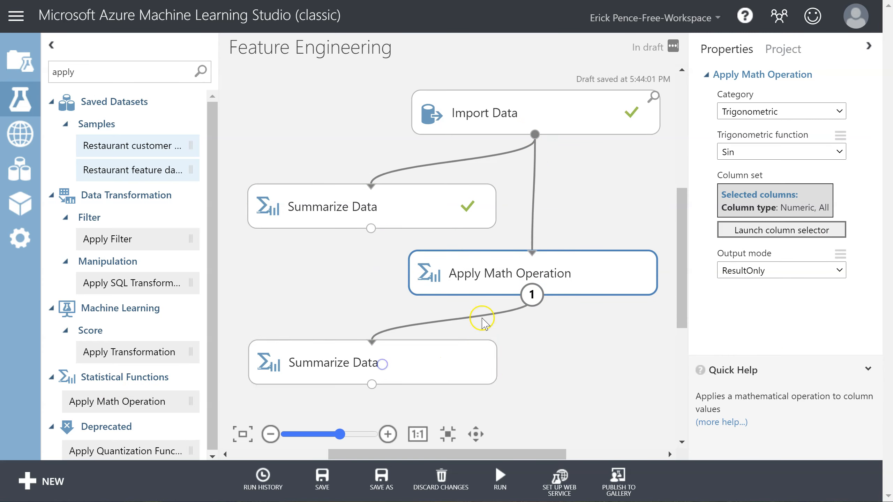
Visualize the results dataset of the upper Summarize Data module and examine its Sample Skewness and Sample Kurtosis columns.
right_click(415, 208)
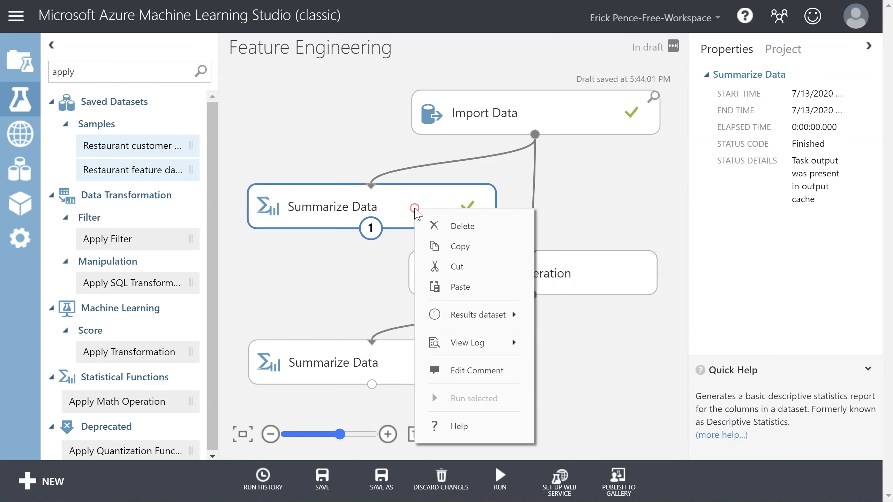
mouse_move(432, 314)
left_click(597, 396)
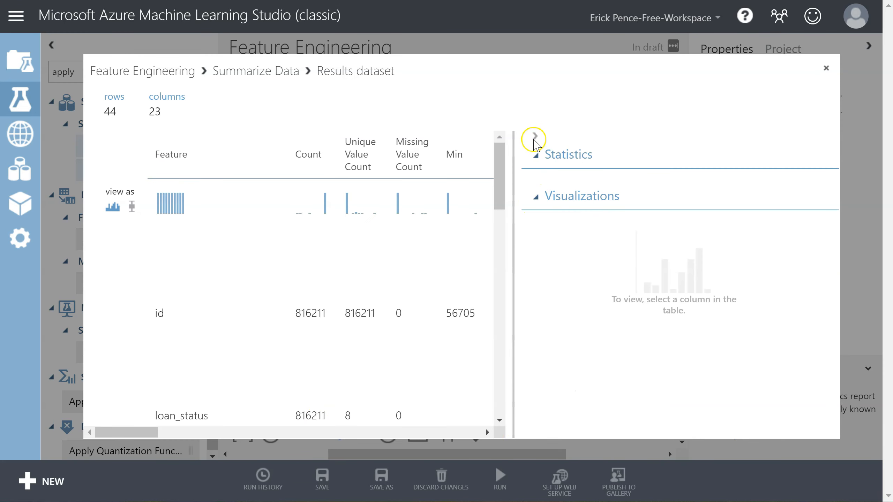
left_click(535, 136)
left_click_drag(190, 432, 528, 431)
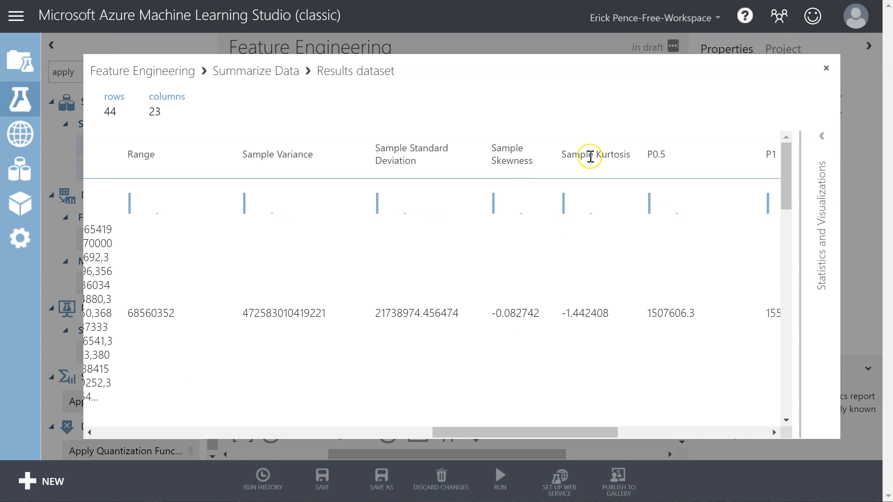
left_click_drag(564, 156, 628, 154)
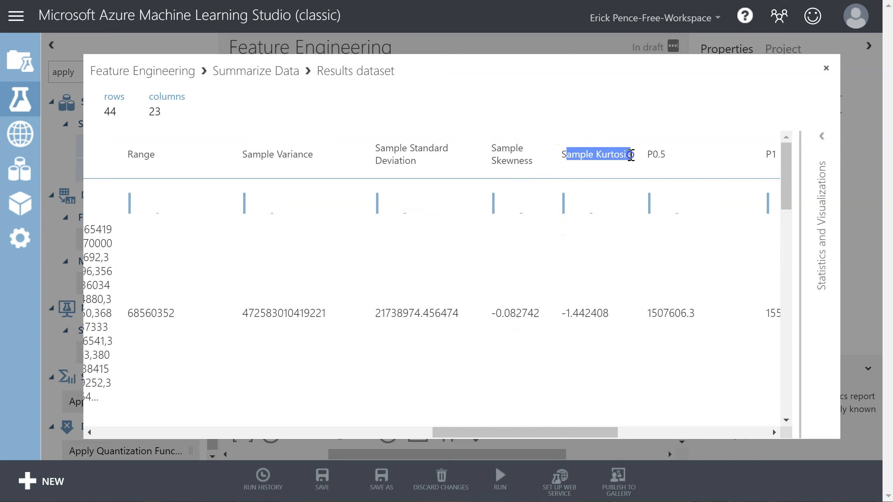
left_click(631, 154)
left_click(536, 136)
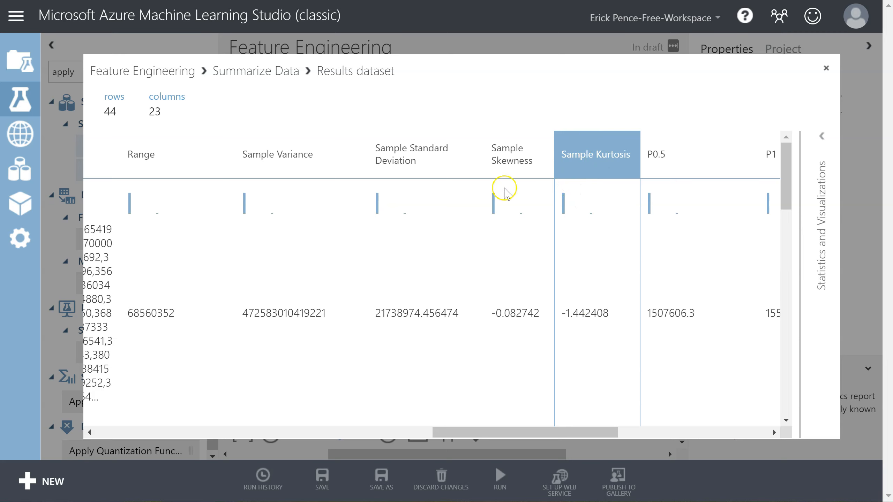
Review the Sample Skewness values across the dataset's features, match them to the feature names, and close the results.
scroll(514, 252, "down", 3)
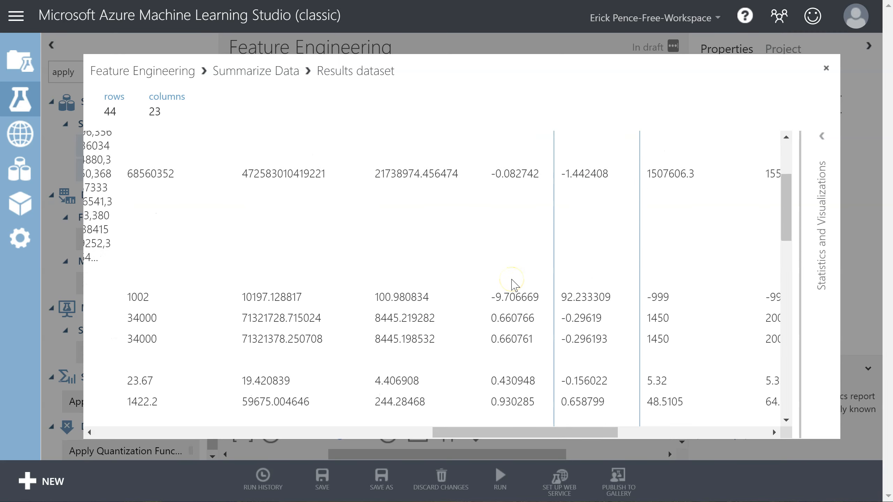
scroll(513, 246, "down", 1)
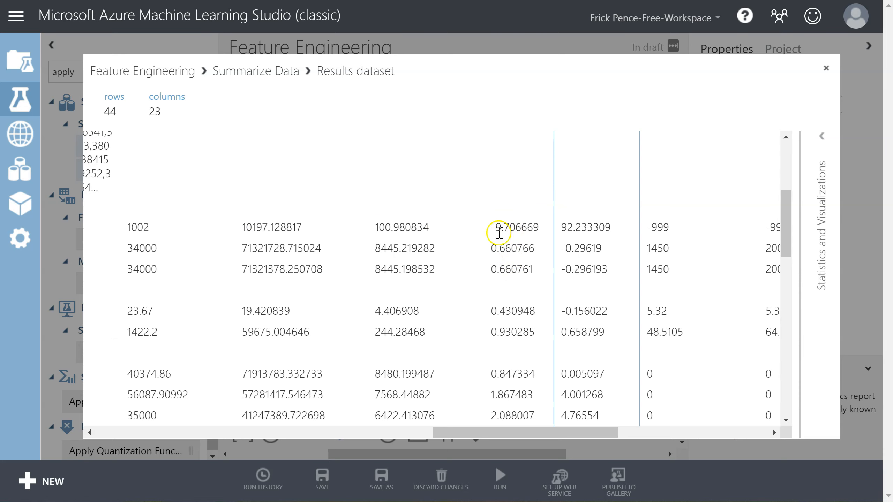
scroll(507, 226, "down", 4)
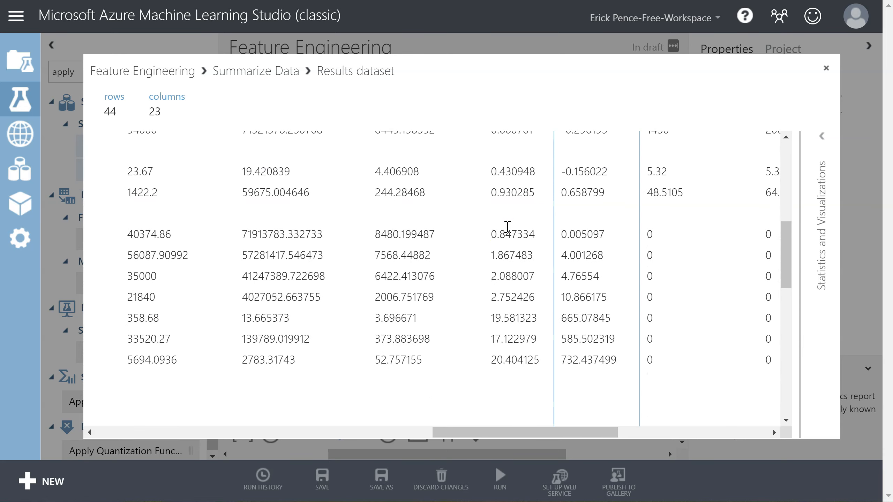
scroll(507, 227, "down", 2)
left_click(498, 249)
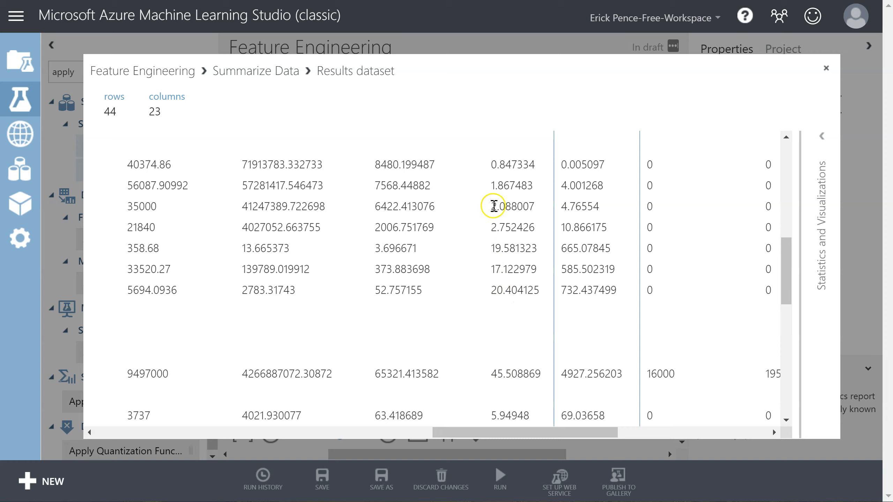
scroll(498, 309, "down", 2)
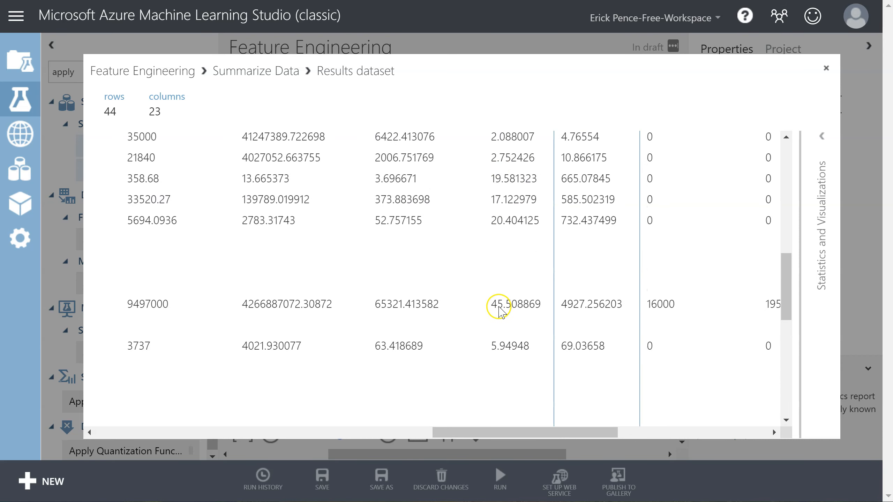
scroll(498, 309, "down", 6)
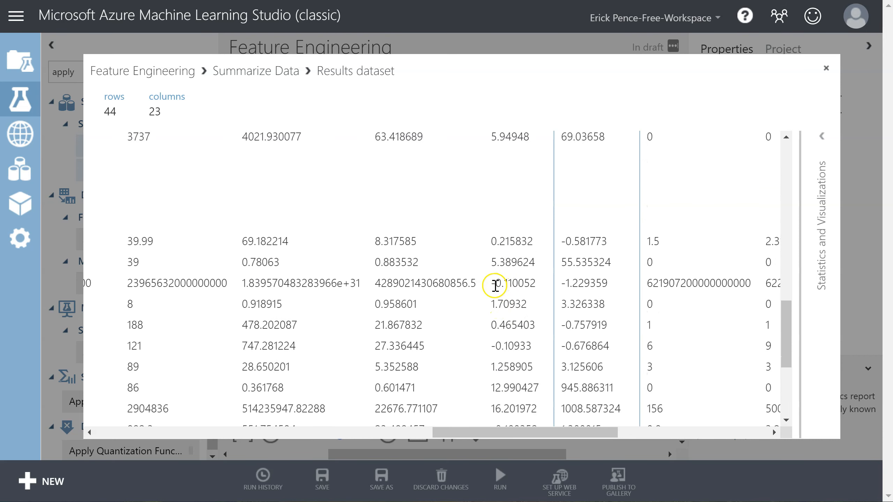
left_click_drag(495, 286, 552, 292)
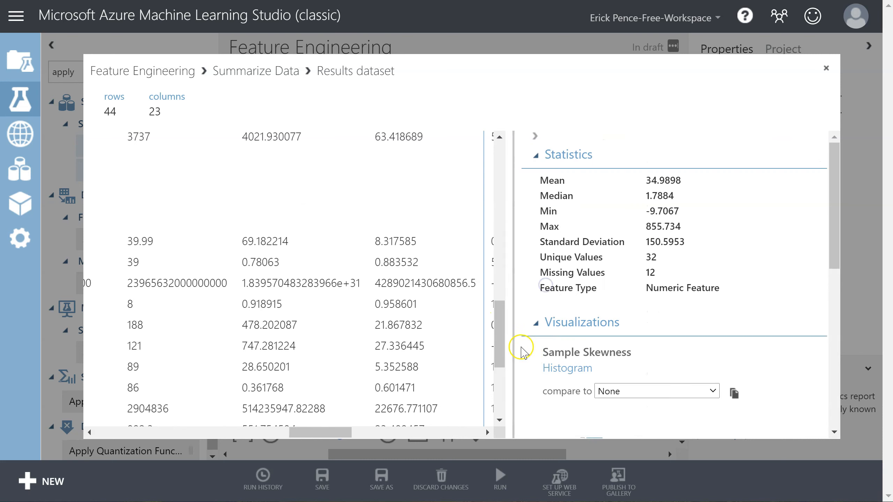
left_click(535, 137)
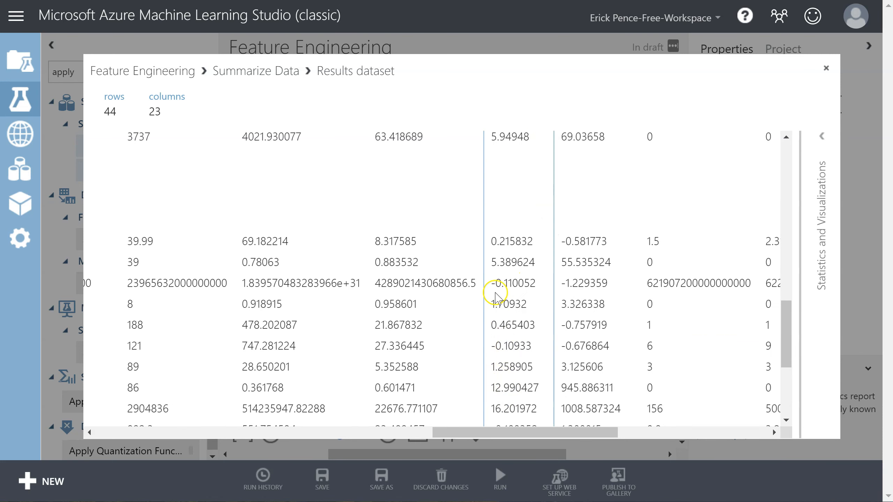
left_click_drag(517, 429, 169, 419)
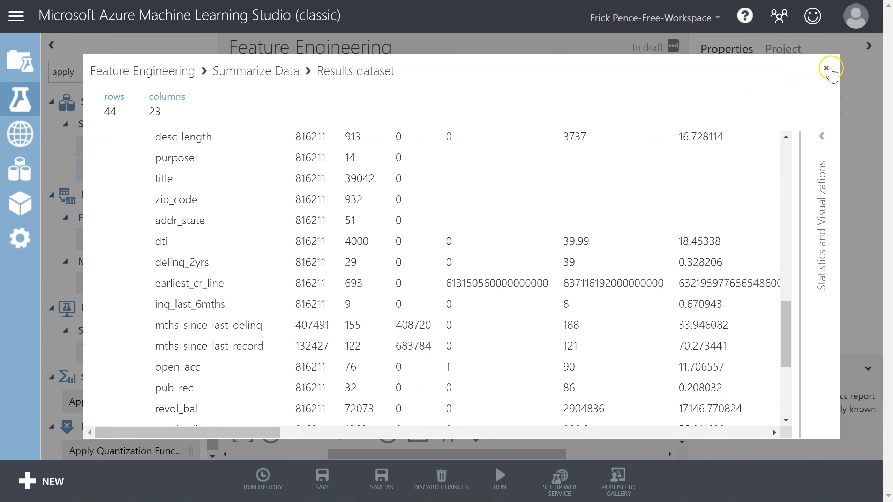
left_click(826, 68)
Set the Apply Math Operation module's category to Basic and its basic math function to Sqrt.
left_click(567, 259)
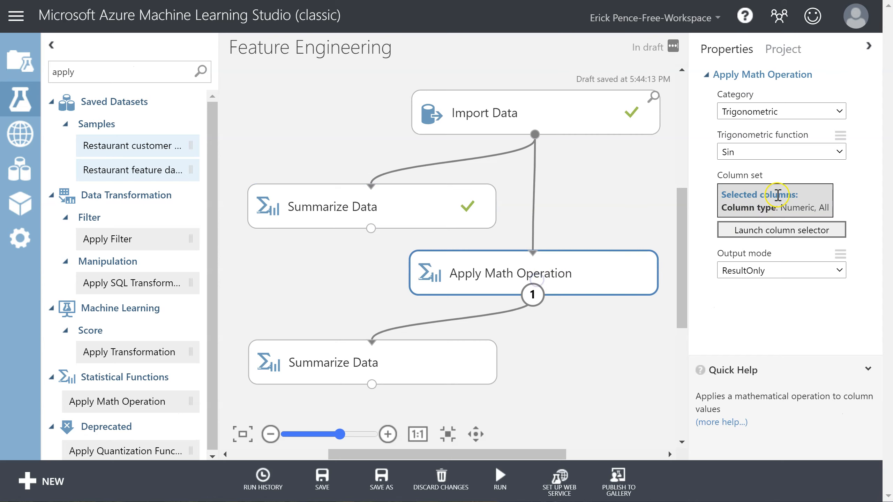
left_click(779, 114)
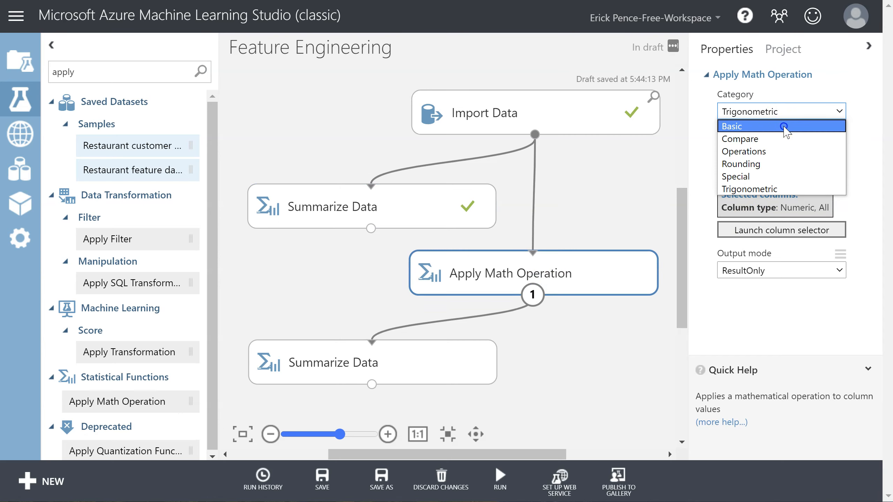
left_click(783, 125)
left_click(768, 152)
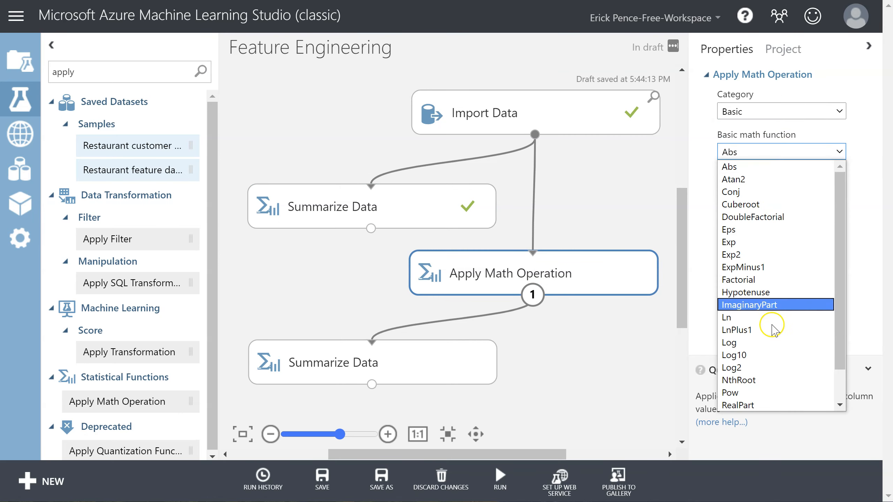
scroll(770, 338, "down", 1)
left_click(749, 380)
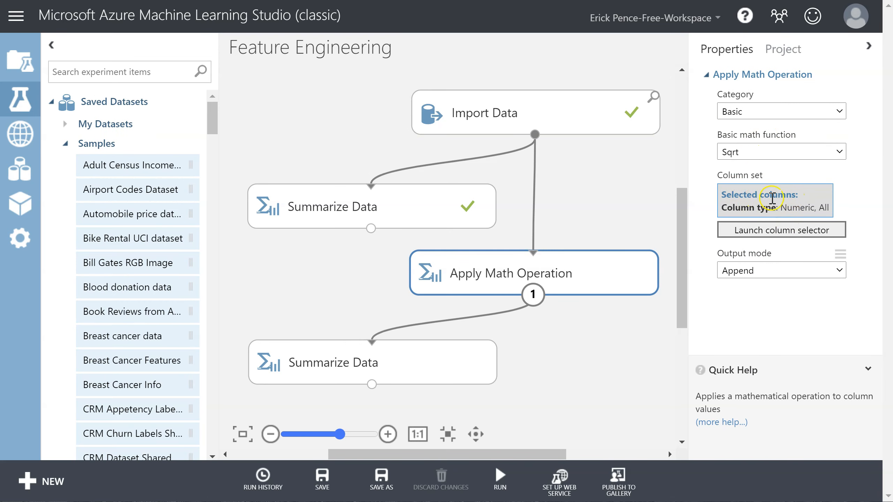
Exclude the id and loan_status_numeric columns by name from the column set of Apply Math Operation and accept the selection.
left_click(784, 230)
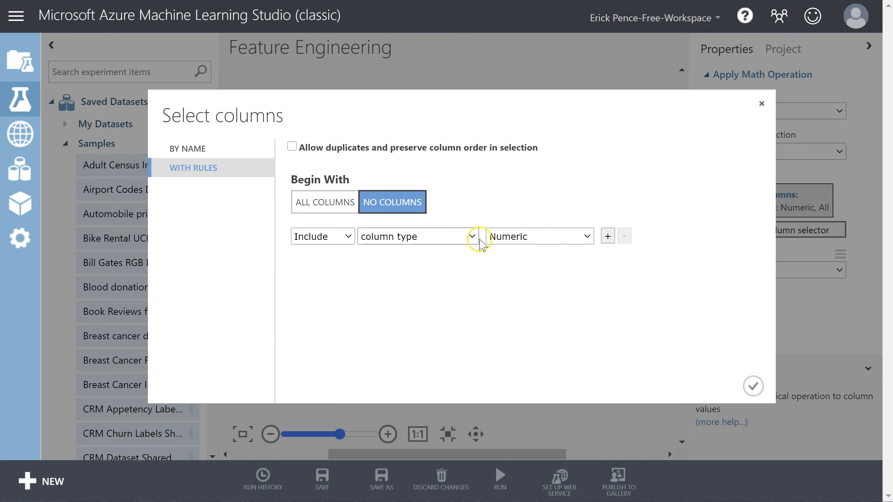
left_click(201, 149)
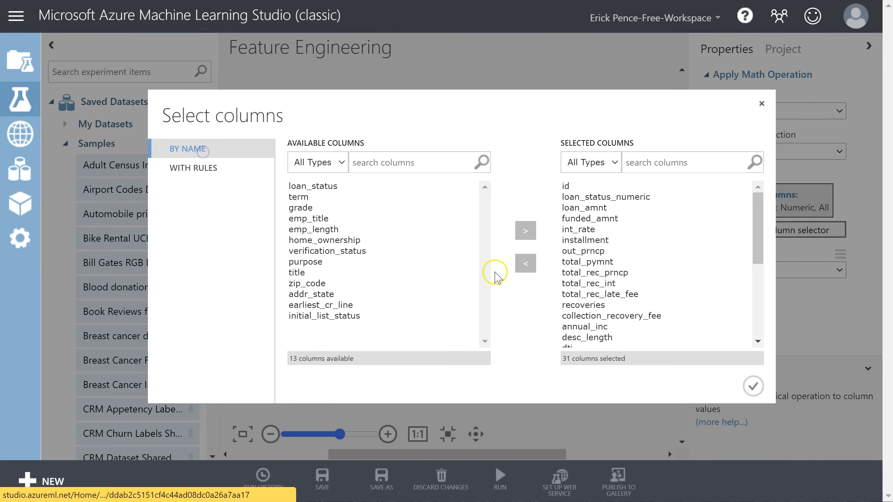
left_click(567, 186)
left_click(525, 263)
left_click(615, 185)
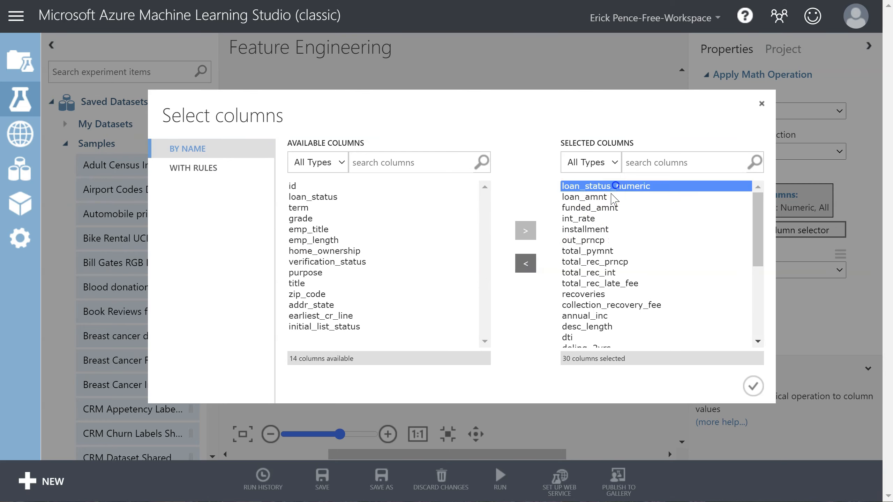
left_click(525, 263)
left_click_drag(757, 219, 754, 315)
left_click(753, 386)
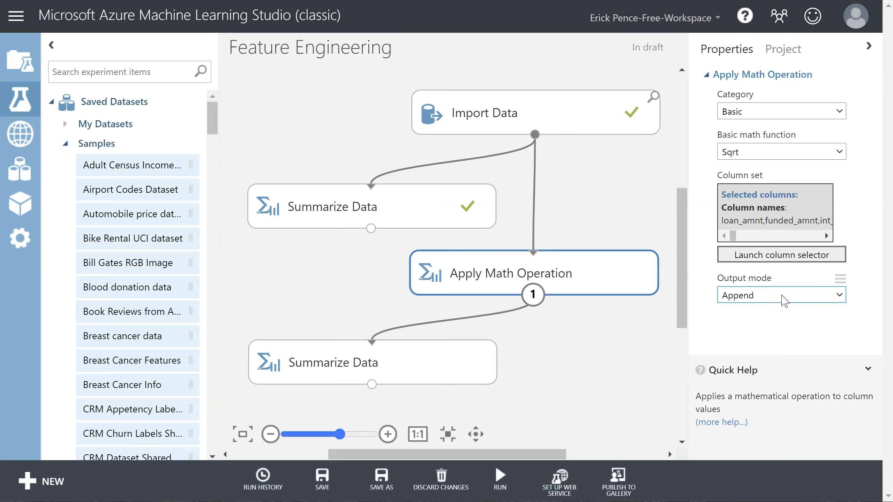
Try the ResultOnly output mode for the Apply Math Operation module.
left_click(867, 369)
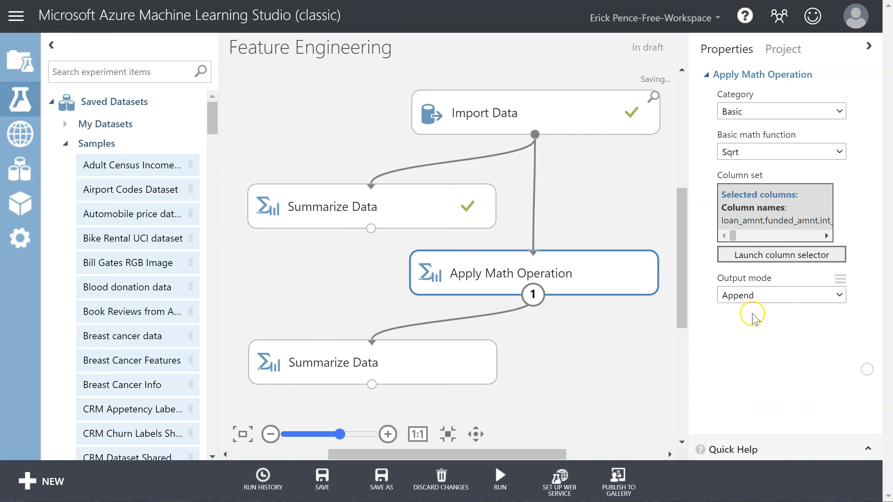
left_click(771, 295)
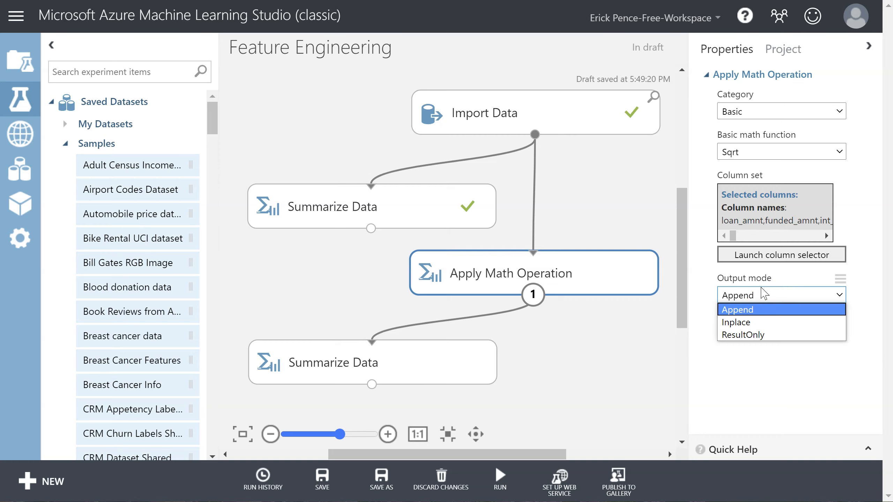
left_click(783, 334)
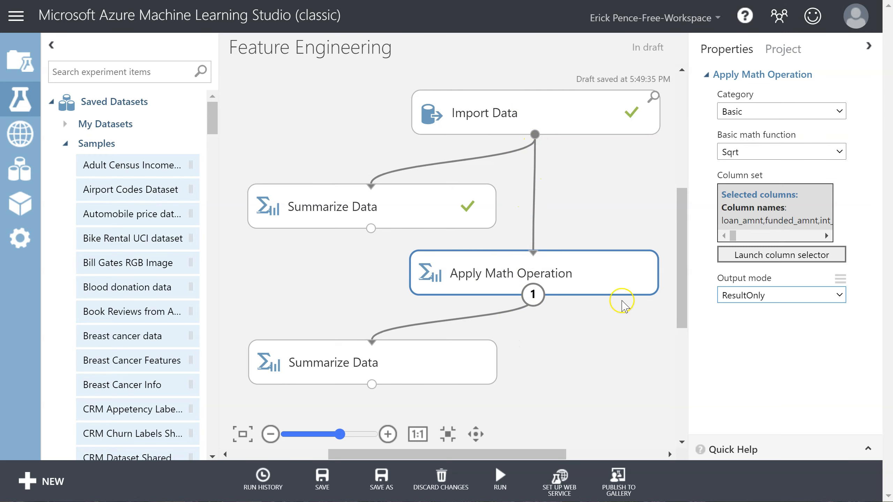
Set the Apply Math Operation module's output mode to Append and run the whole experiment.
left_click(780, 296)
left_click(765, 323)
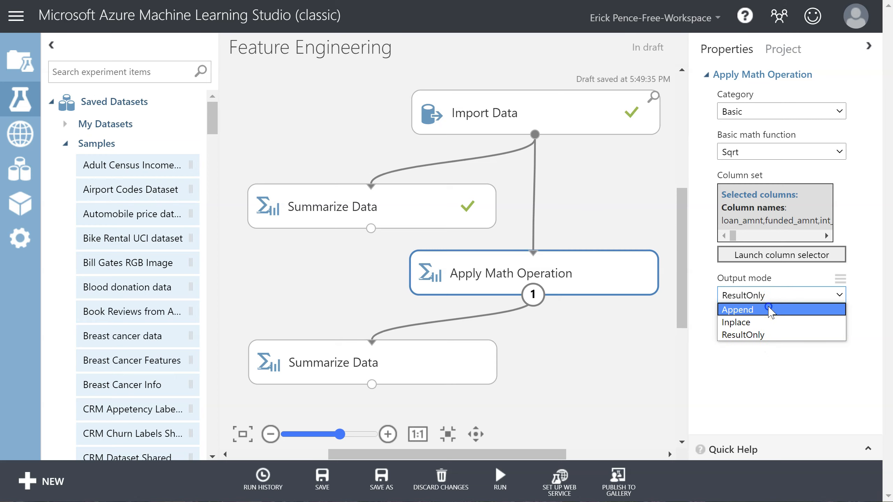
left_click(769, 310)
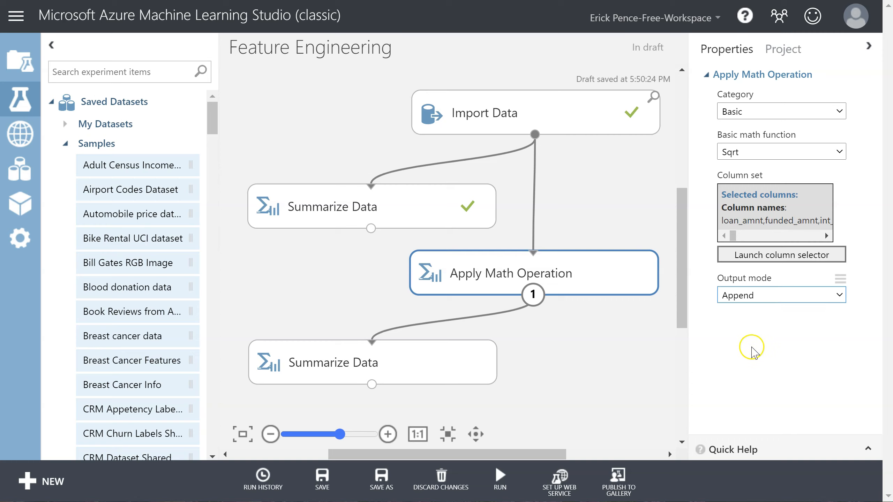
left_click(499, 478)
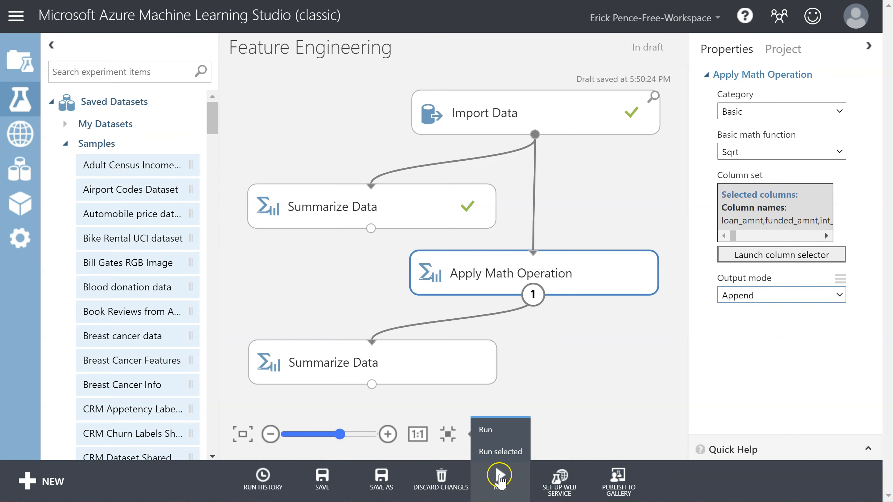
left_click(502, 433)
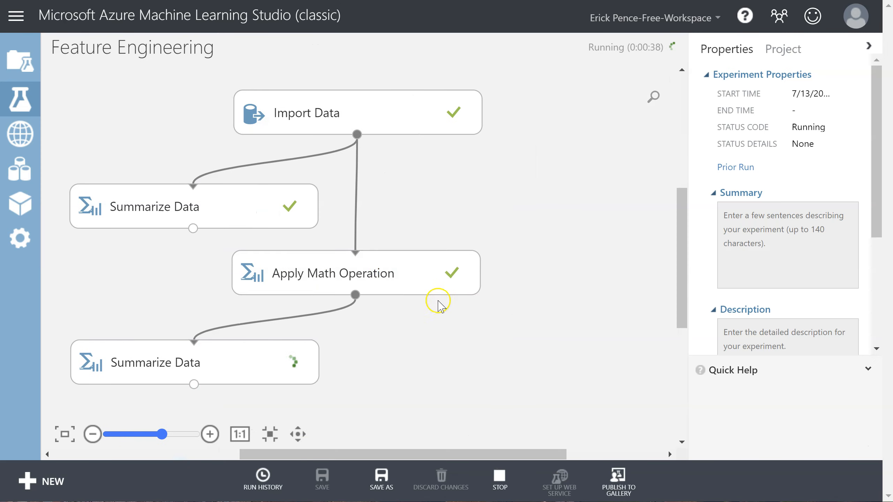
Visualize the results dataset of Apply Math Operation, compare the original columns with the appended Sqrt columns, and close the results.
right_click(362, 281)
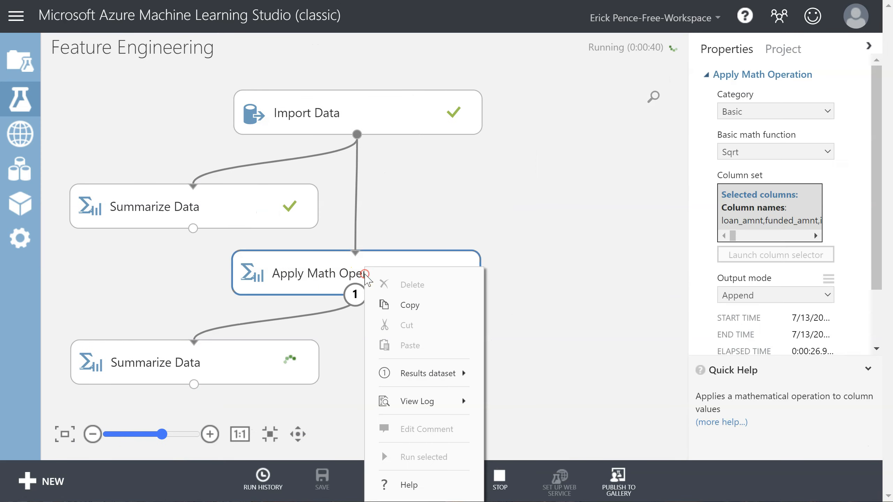
mouse_move(383, 371)
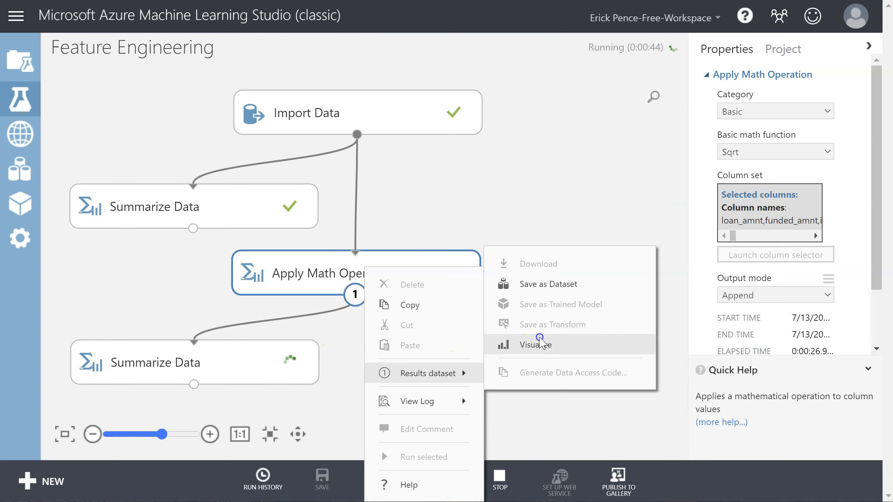
left_click(542, 344)
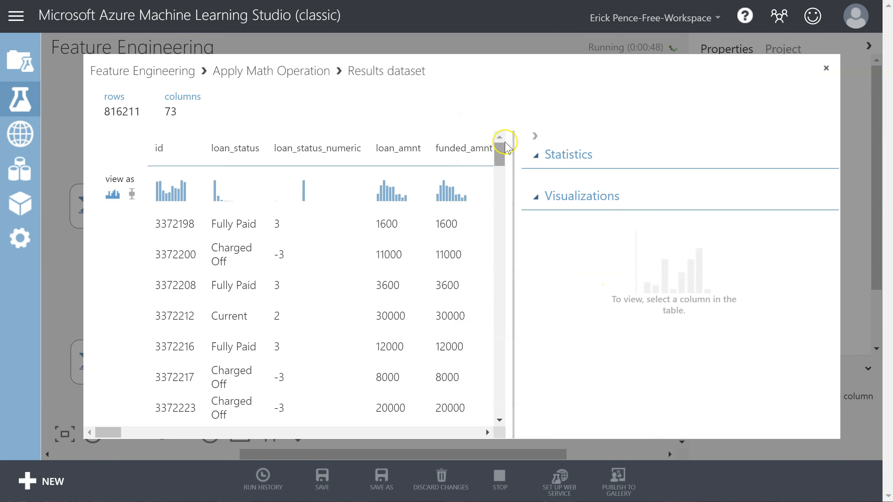
left_click(535, 135)
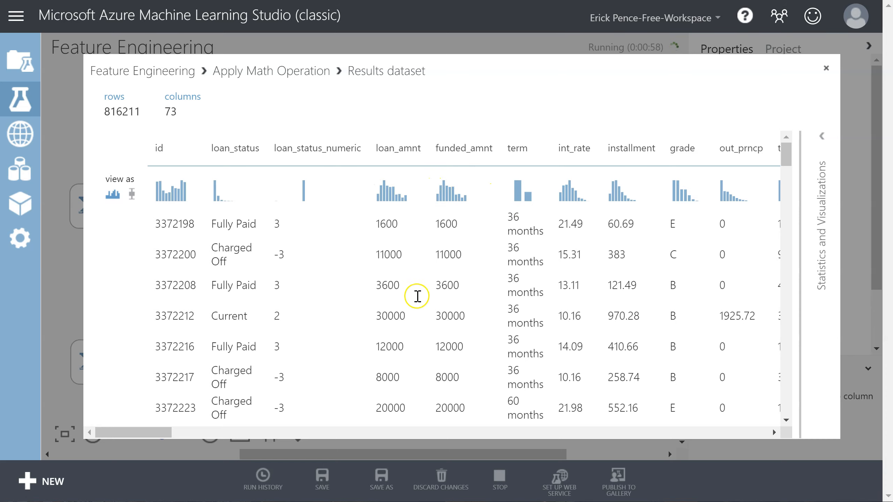
left_click_drag(155, 432, 485, 421)
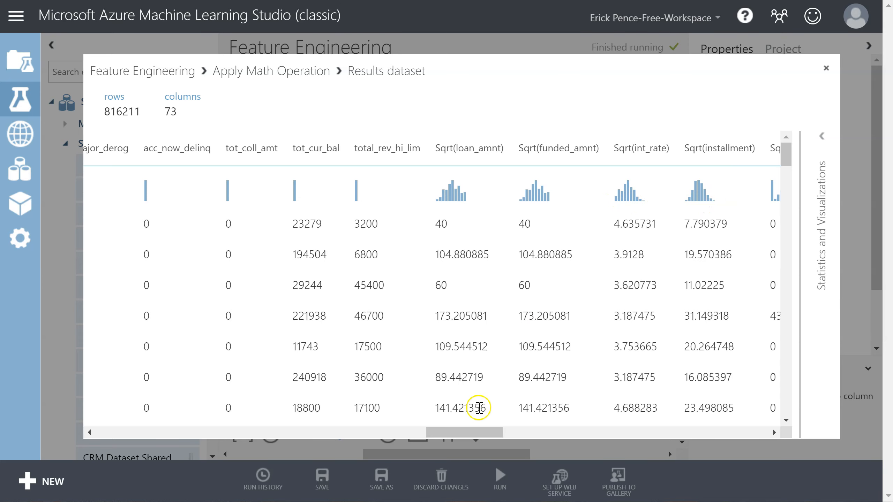
left_click_drag(471, 432, 190, 438)
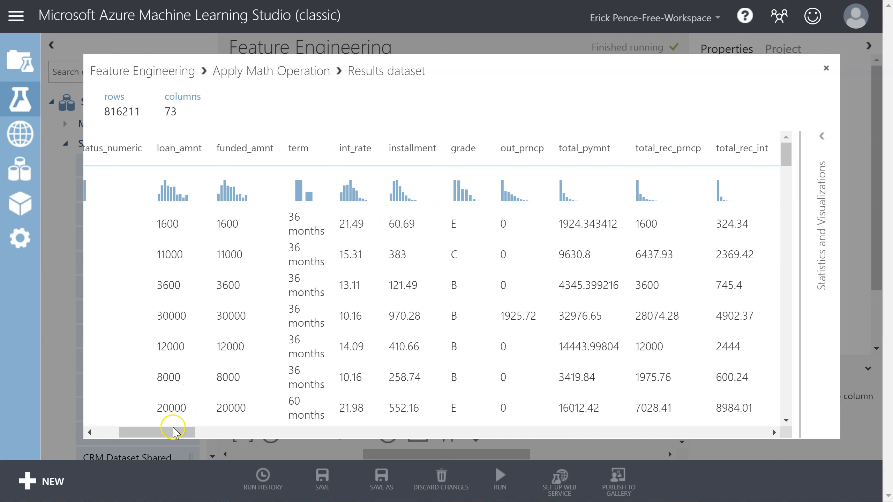
left_click(825, 69)
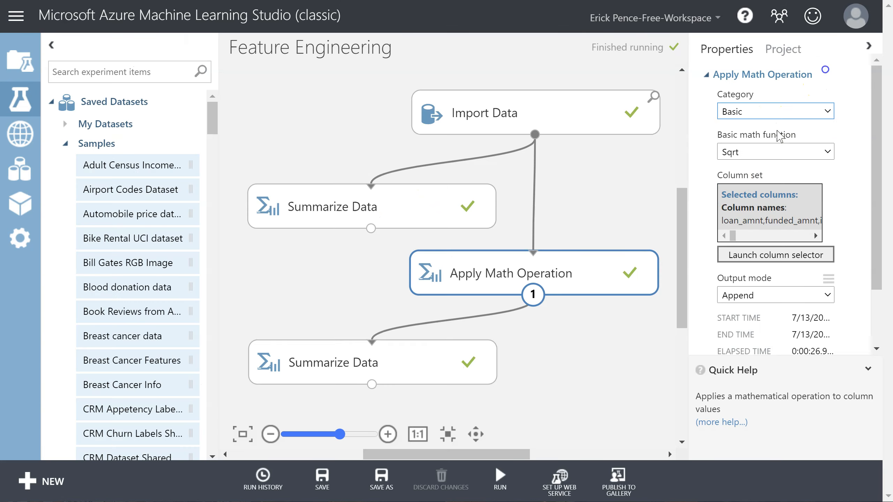
Visualize the results dataset of the lower Summarize Data module and locate its Sample Skewness column.
left_click(309, 369)
right_click(309, 369)
mouse_move(369, 382)
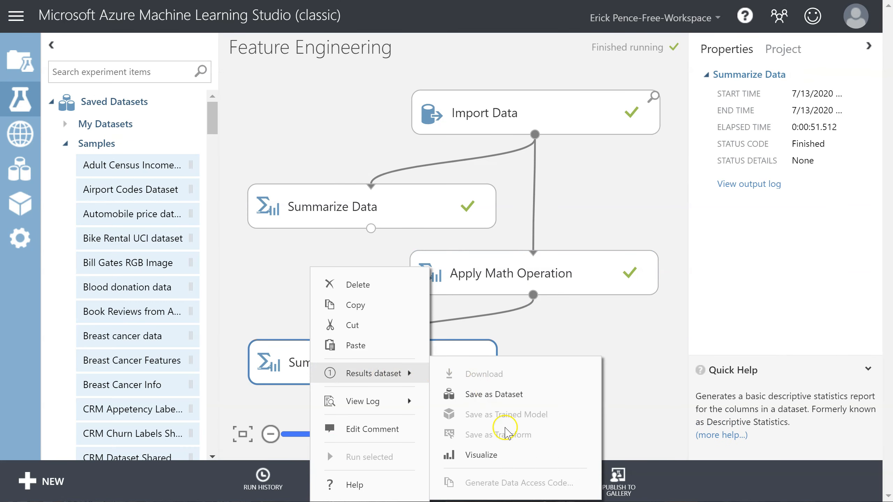
left_click(504, 455)
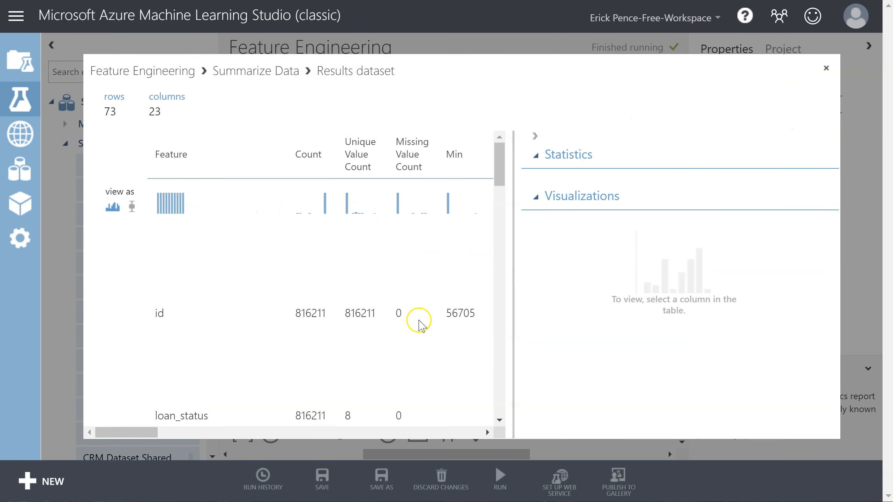
left_click(532, 149)
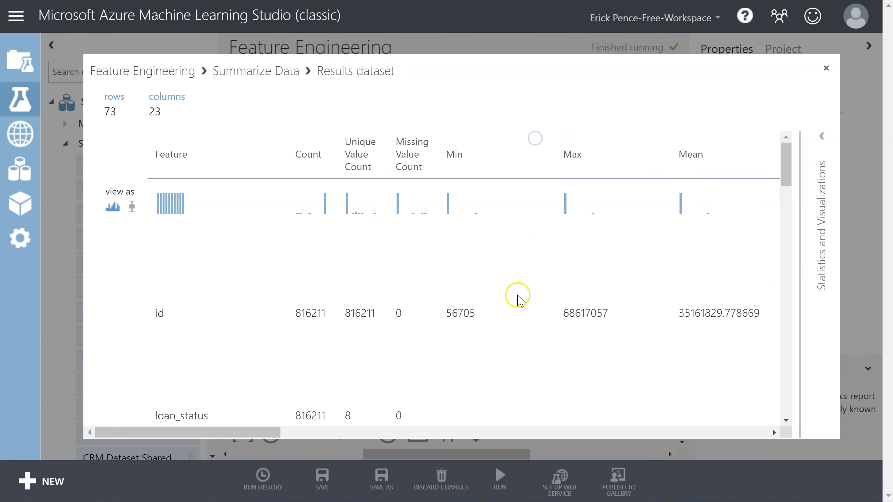
scroll(399, 387, "down", 5)
left_click_drag(242, 432, 571, 443)
scroll(595, 345, "up", 5)
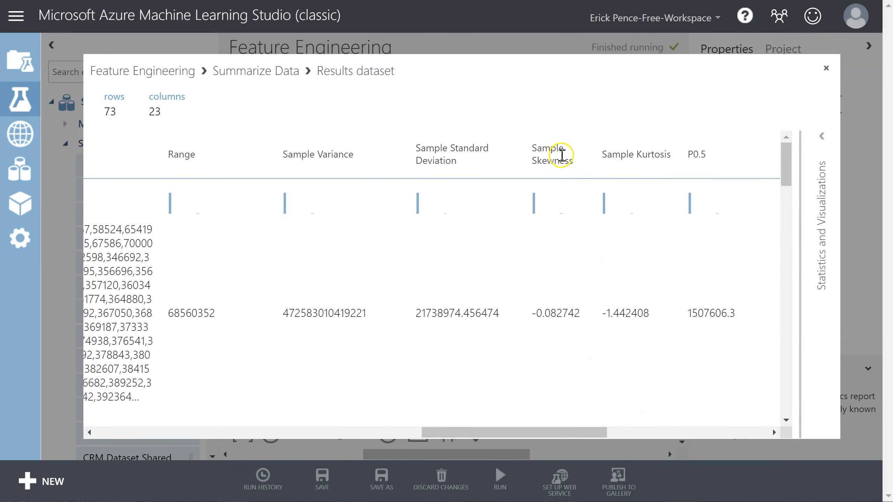
Review the Sample Skewness values of the original features and find where the Sqrt features start in the Feature column.
scroll(550, 211, "down", 5)
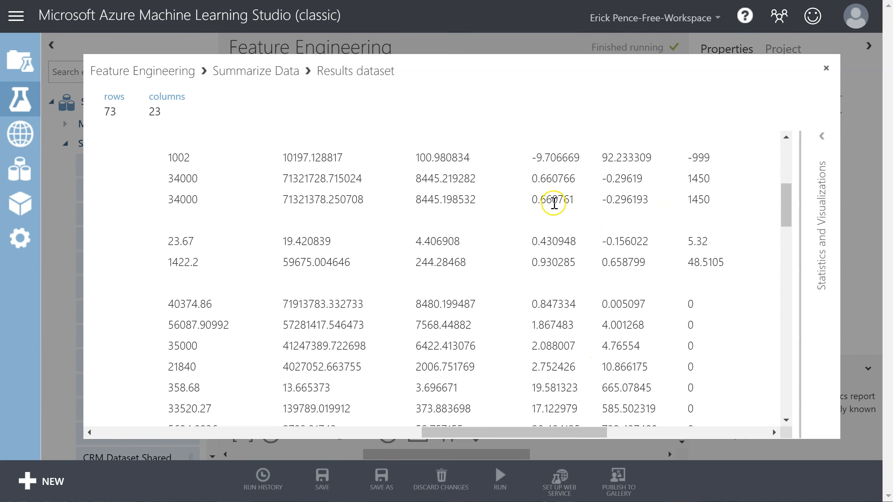
scroll(556, 201, "down", 3)
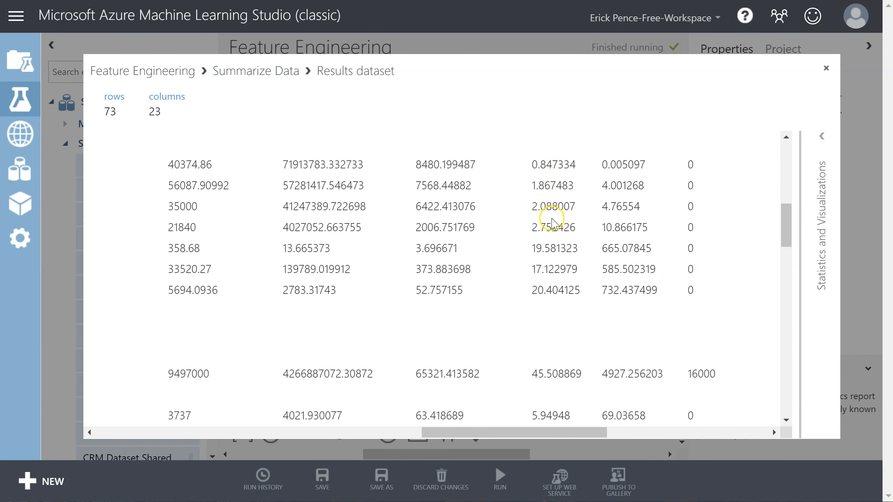
scroll(554, 302, "down", 8)
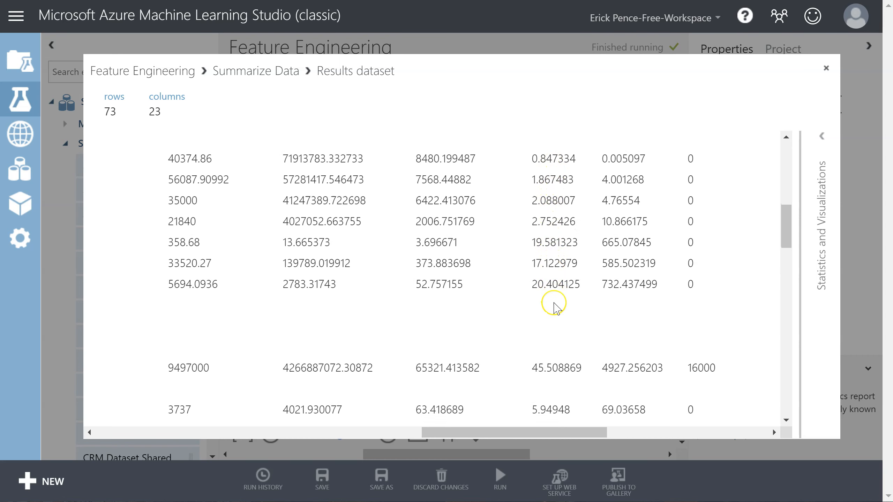
scroll(554, 303, "down", 3)
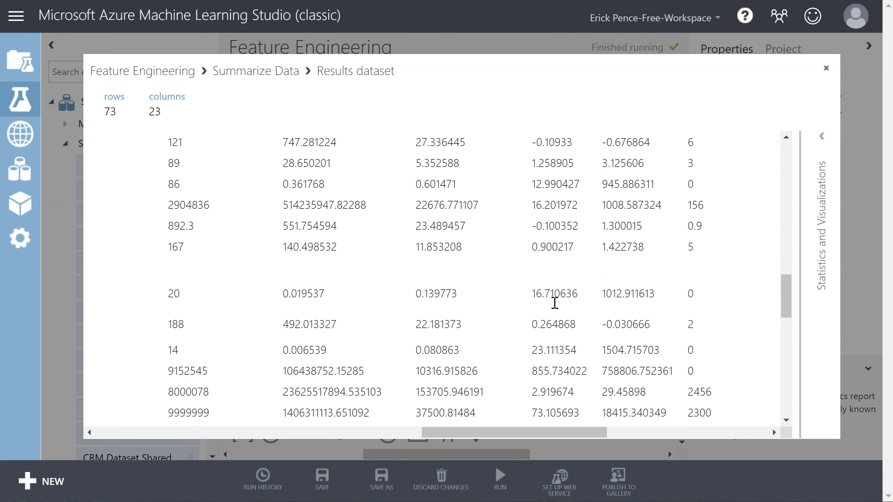
left_click_drag(525, 432, 186, 433)
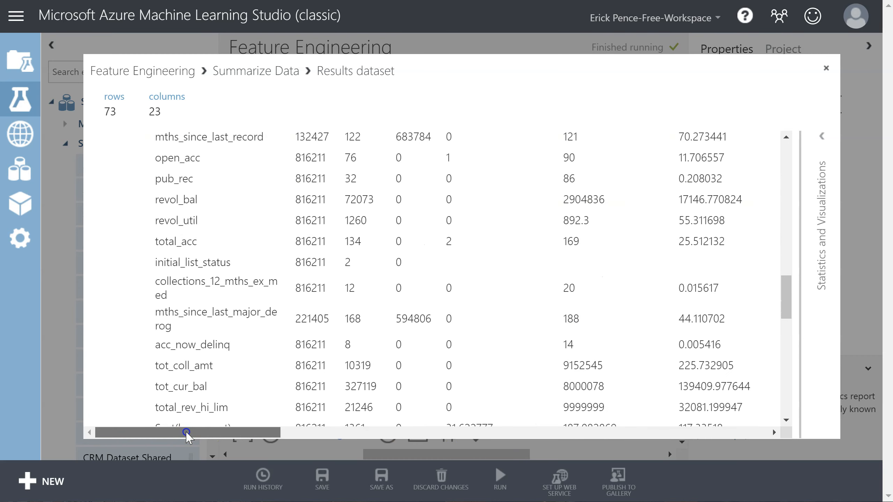
scroll(325, 365, "down", 6)
scroll(307, 346, "up", 1)
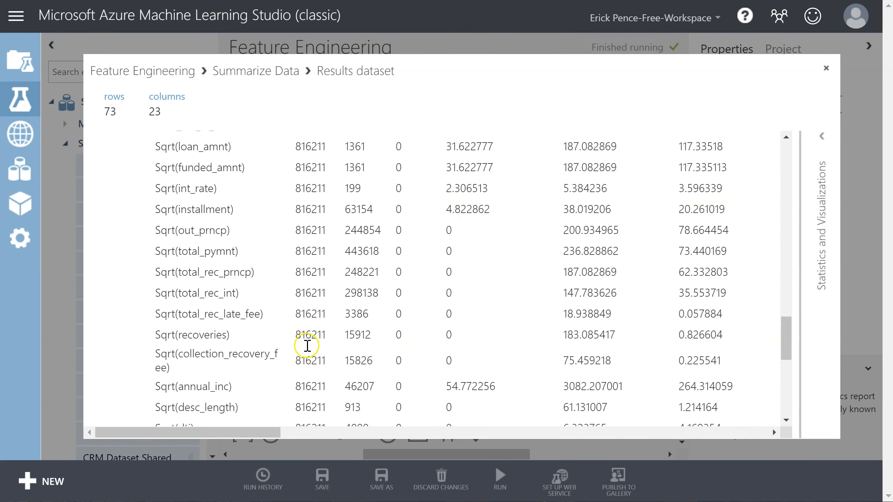
scroll(205, 193, "up", 2)
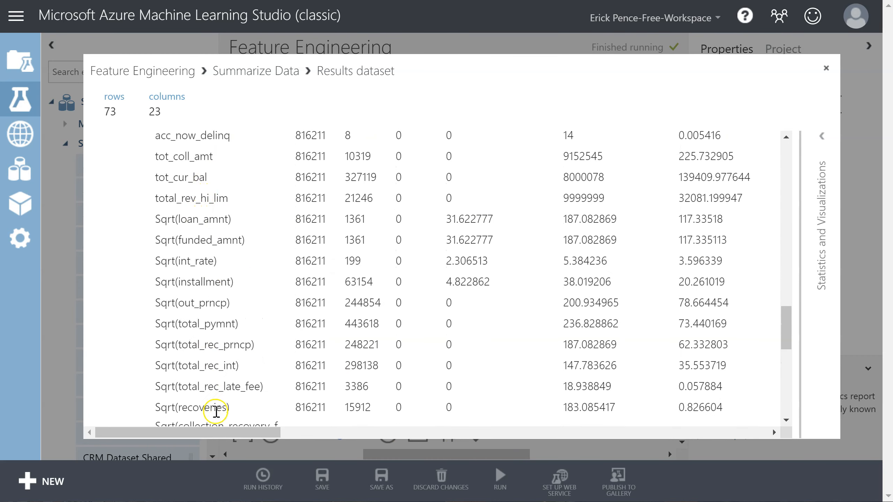
Compare the Sample Skewness of the first Sqrt features, including Sqrt(loan_amnt) and Sqrt(funded_amnt), with that of the original features.
left_click_drag(231, 432, 560, 433)
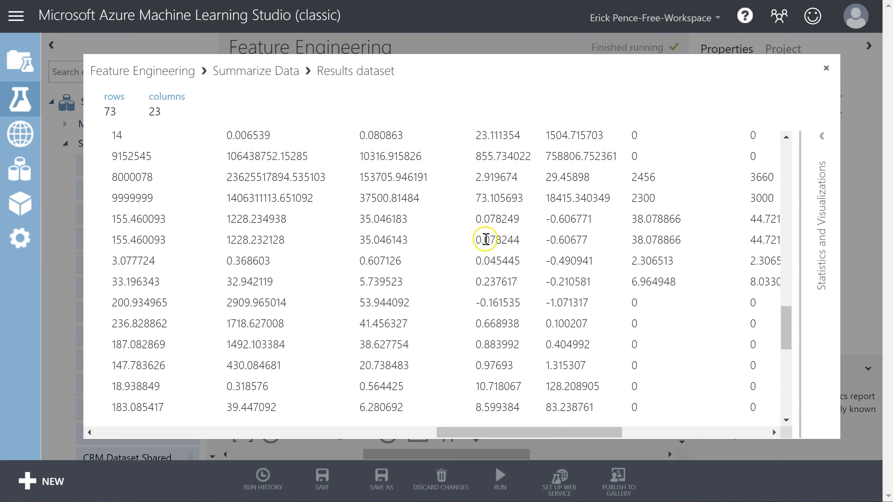
scroll(485, 240, "up", 10)
scroll(486, 239, "up", 3)
scroll(486, 238, "down", 12)
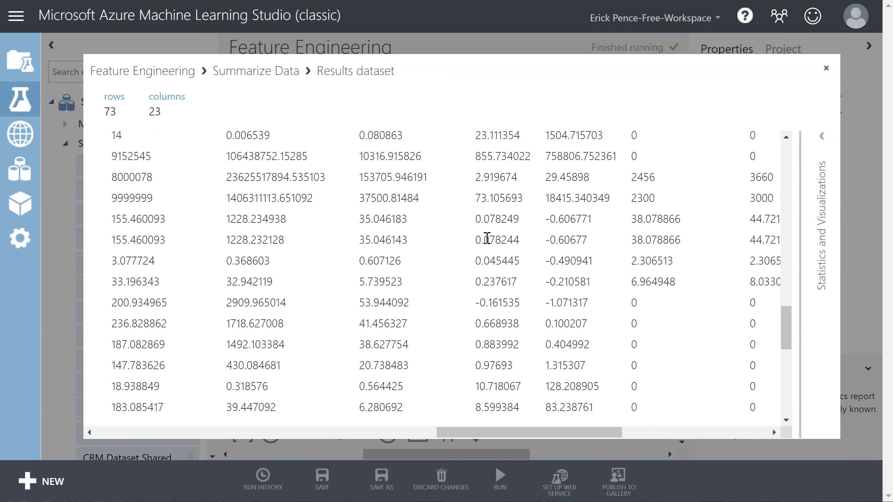
left_click_drag(475, 219, 527, 239)
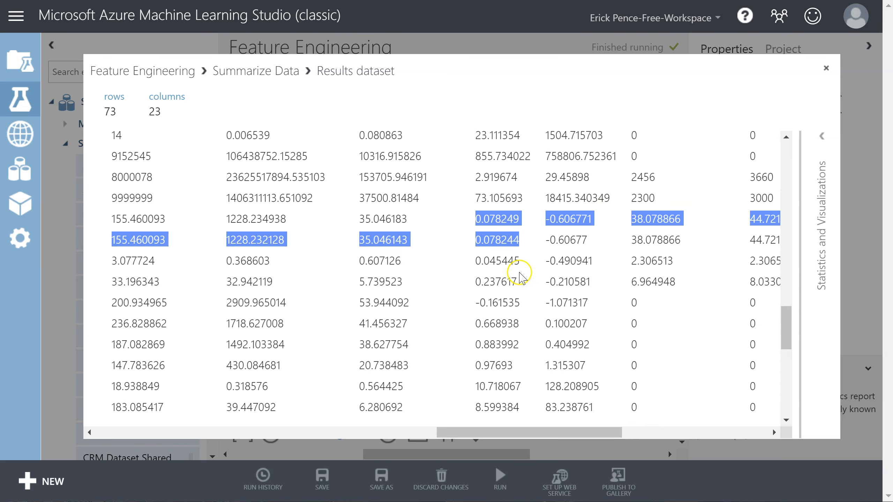
left_click(492, 262)
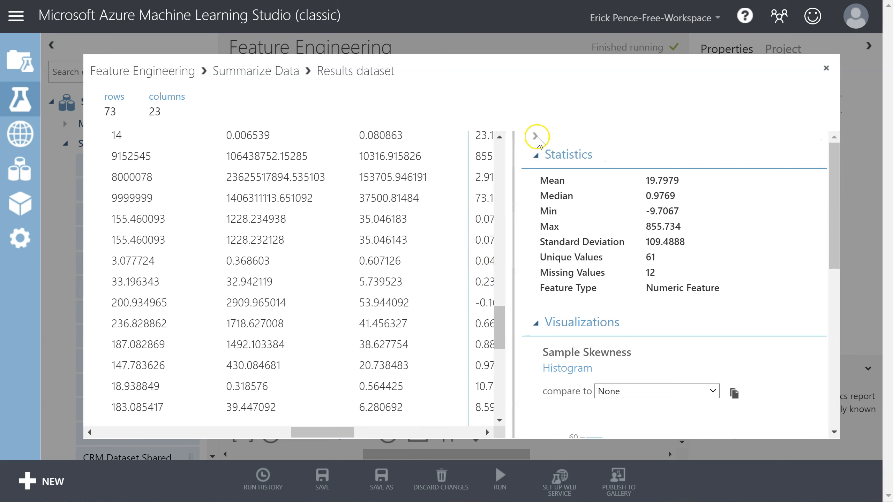
left_click(535, 136)
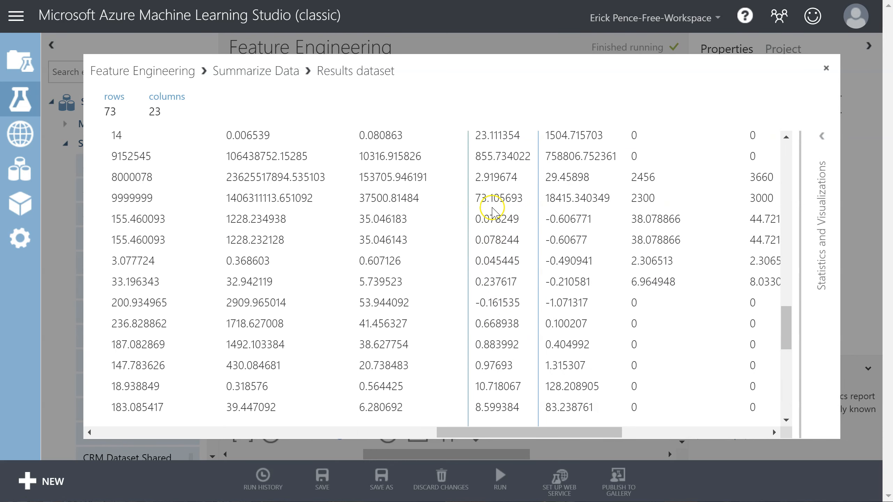
Examine the Sample Skewness of the Sqrt late-fee, recoveries and collection recovery fee rows and match the values to their feature names.
scroll(492, 342, "down", 4)
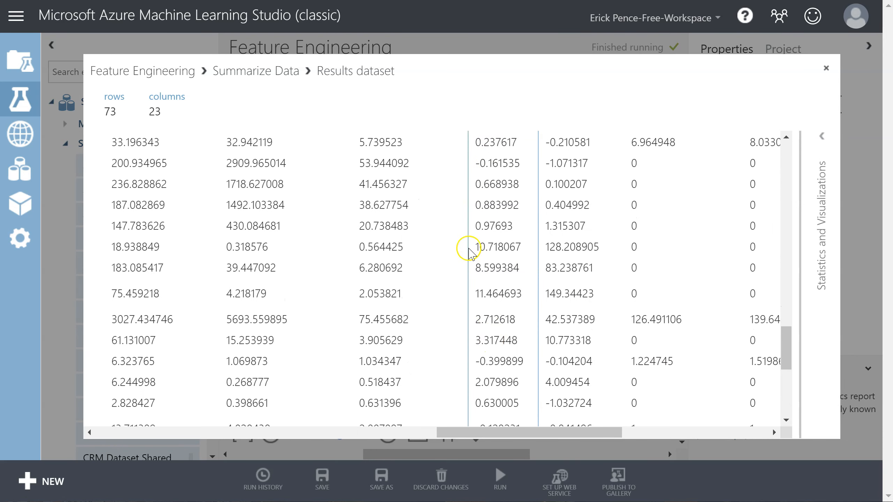
left_click_drag(481, 250, 513, 281)
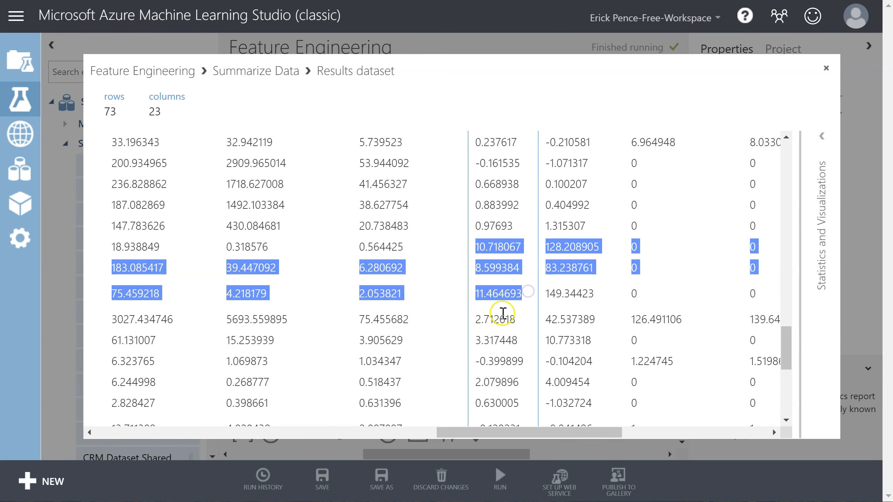
left_click(502, 312)
left_click(538, 135)
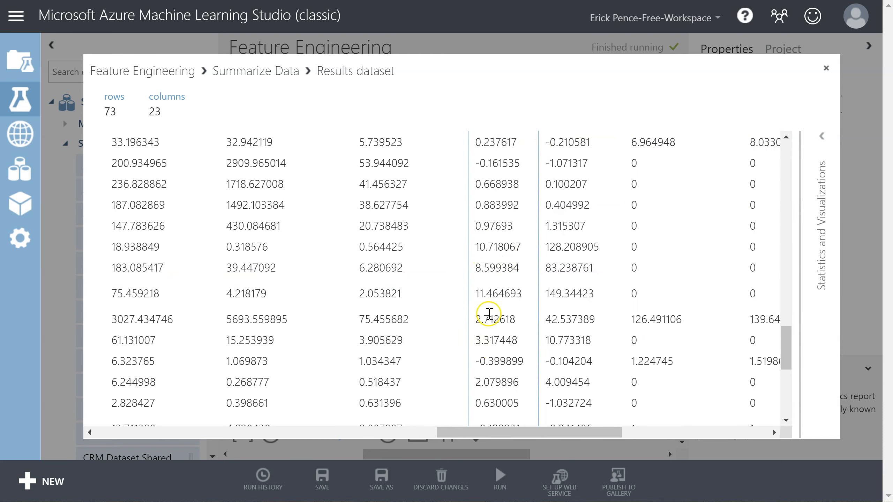
left_click_drag(502, 441, 140, 435)
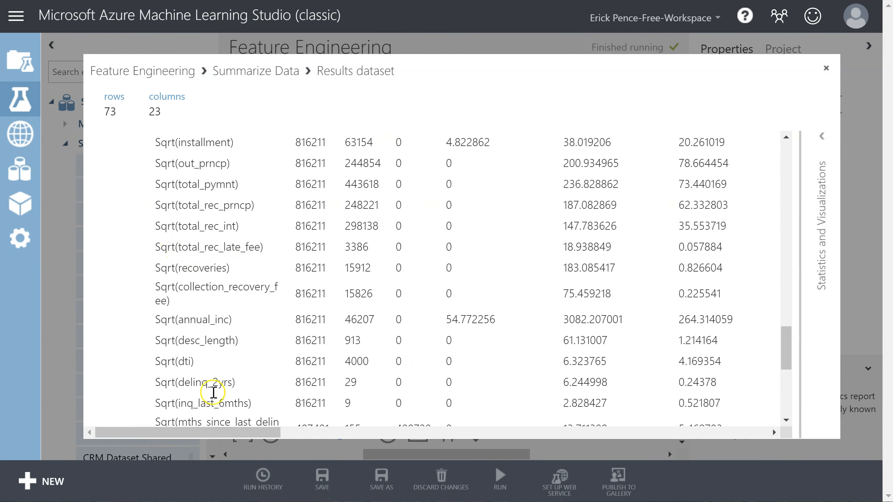
left_click_drag(197, 433, 585, 426)
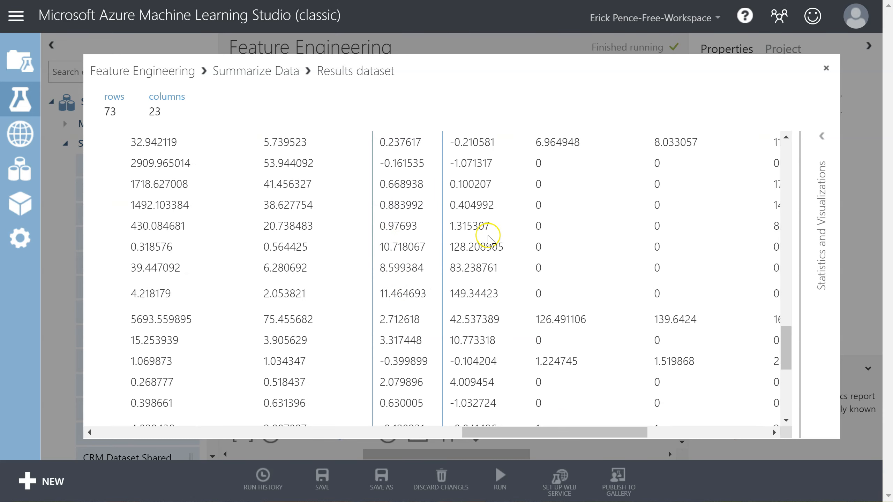
Close the results dataset and move the Apply Math Operation and both Summarize Data modules up to free space below them.
left_click(825, 69)
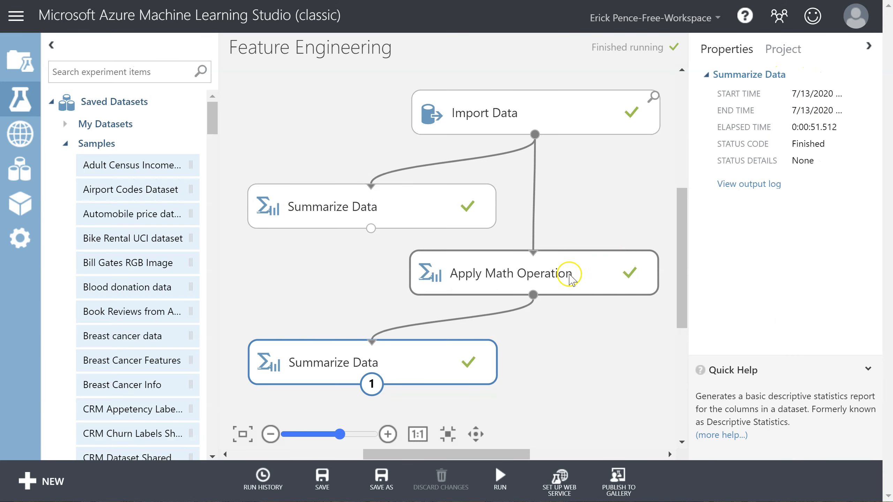
left_click_drag(441, 227, 414, 190)
left_click_drag(473, 275, 473, 207)
left_click_drag(424, 359, 398, 256)
Duplicate the Apply Math Operation module twice and chain both copies one after the other below the original.
left_click(520, 201)
key("ctrl+c")
key("ctrl+v")
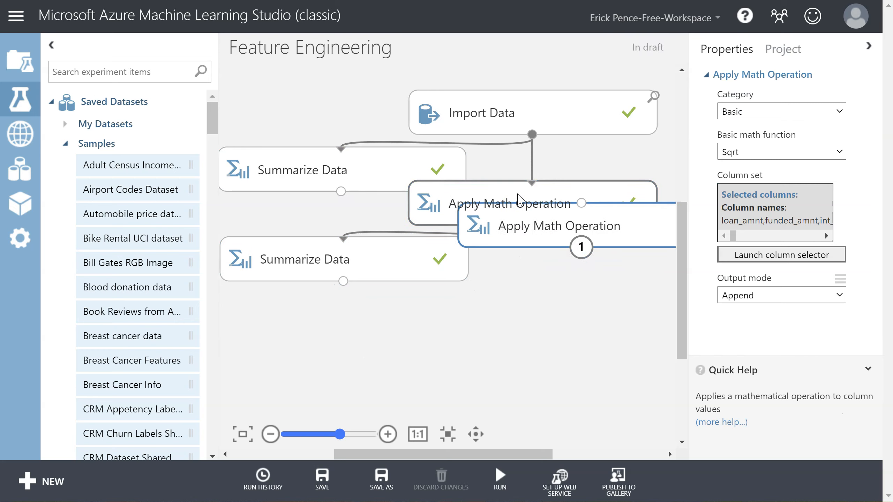
key("ctrl+v")
left_click_drag(534, 247, 429, 388)
left_click_drag(454, 223, 419, 298)
left_click_drag(463, 225, 462, 277)
left_click_drag(462, 320, 463, 364)
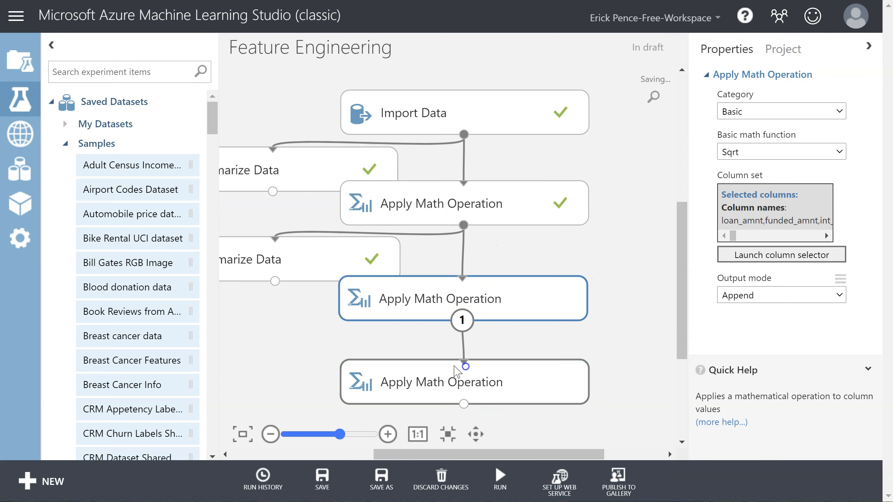
Duplicate the Summarize Data module twice and place one copy beside each new Apply Math Operation module.
left_click(307, 264)
key("ctrl+c")
key("ctrl+v")
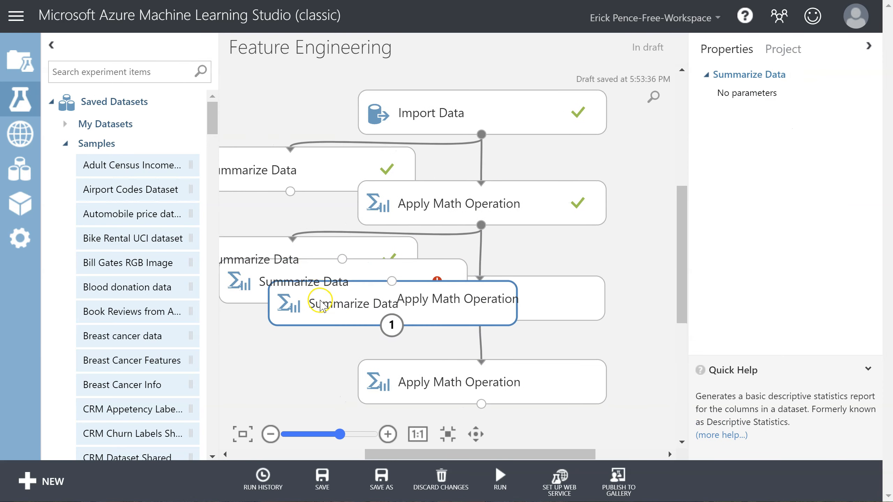
key("ctrl+v")
left_click_drag(309, 285, 283, 348)
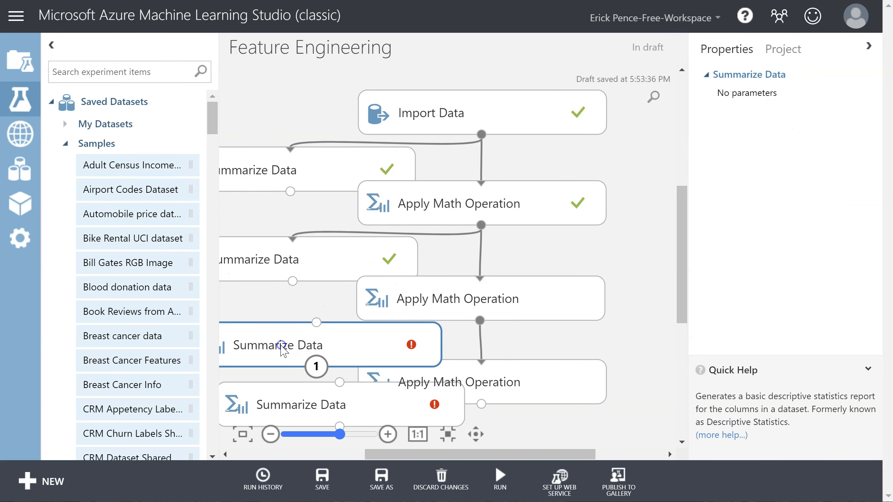
left_click(305, 299)
scroll(307, 303, "down", 1)
left_click_drag(375, 322, 356, 339)
left_click_drag(358, 375, 343, 417)
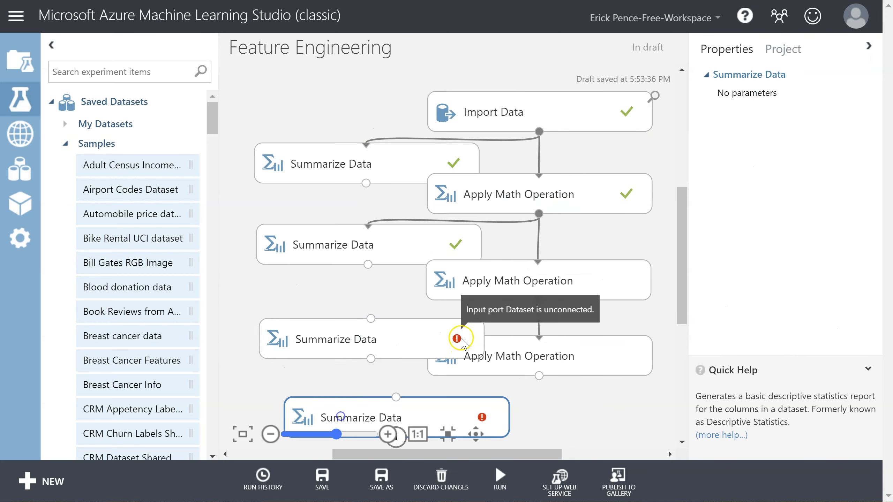
Connect each new Apply Math Operation module to its own new Summarize Data module and tidy their placement.
left_click_drag(537, 300, 353, 329)
left_click_drag(539, 375, 383, 418)
left_click_drag(365, 334, 344, 326)
left_click_drag(351, 405, 323, 404)
Set the basic math function of the middle Apply Math Operation module to Cuberoot.
left_click(609, 273)
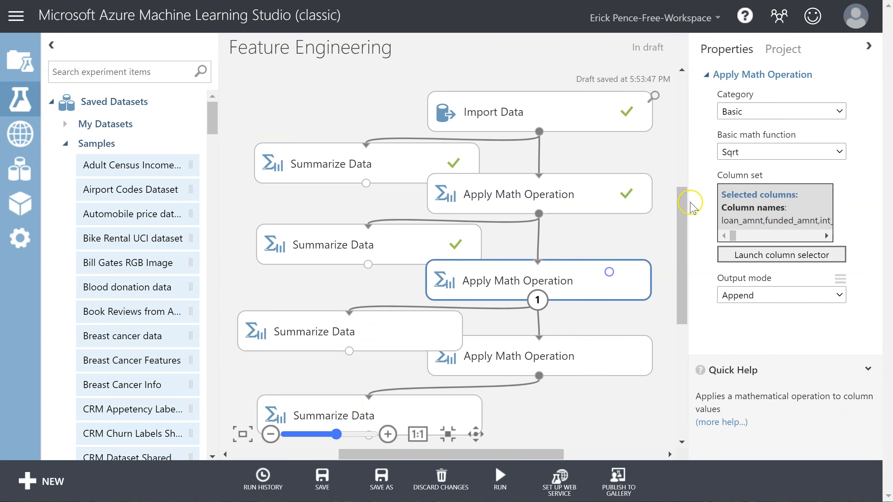
left_click(777, 154)
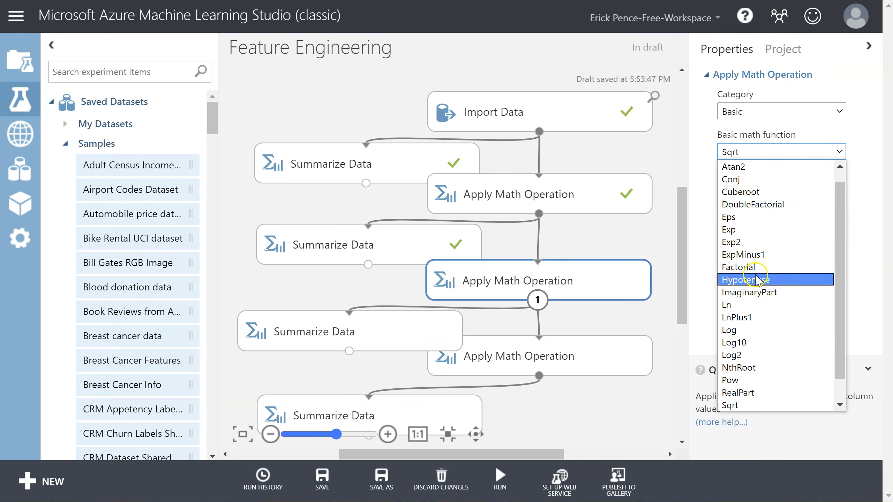
left_click(753, 194)
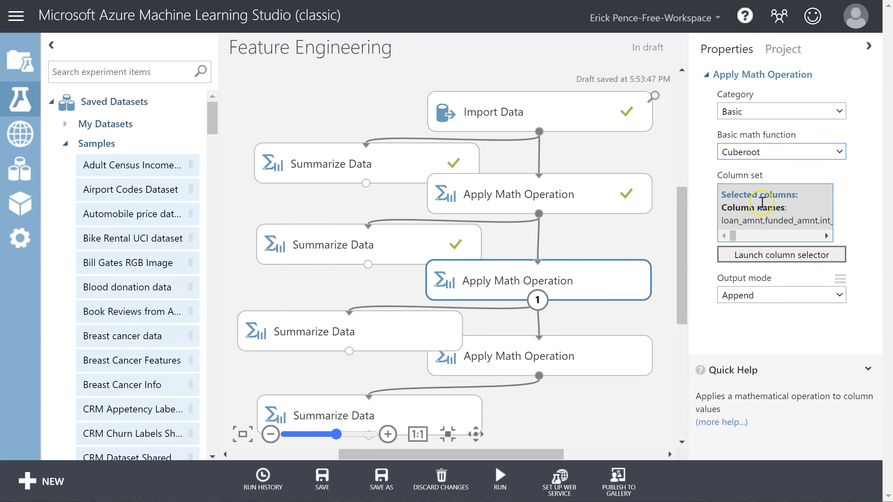
Check the selected columns of the lowest Apply Math Operation module and set its basic math function to LnPlus1.
left_click(486, 358)
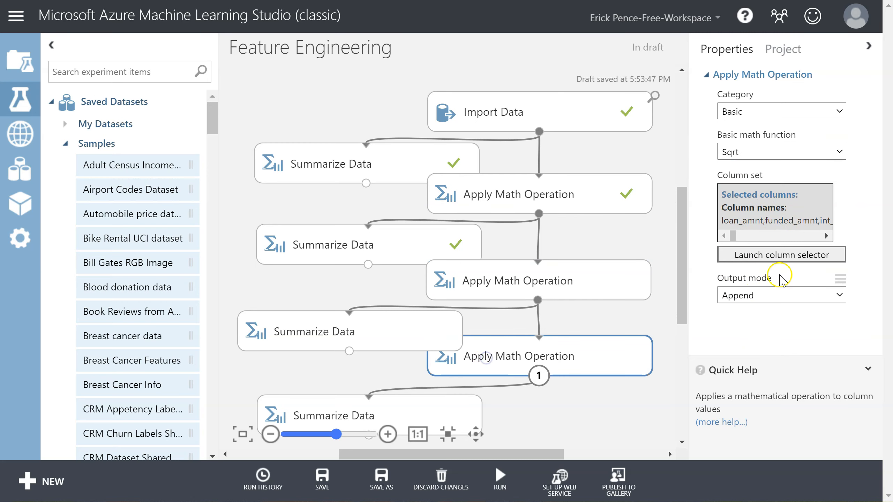
left_click(784, 255)
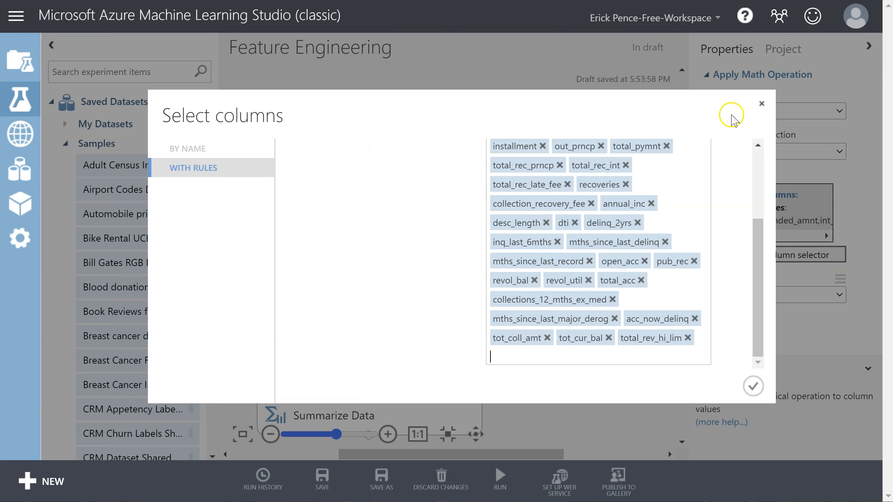
left_click(761, 103)
left_click(802, 149)
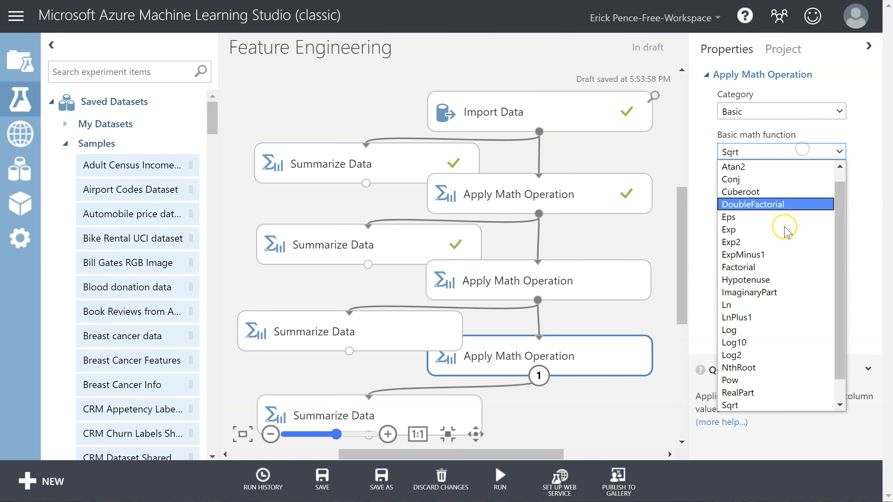
left_click(740, 317)
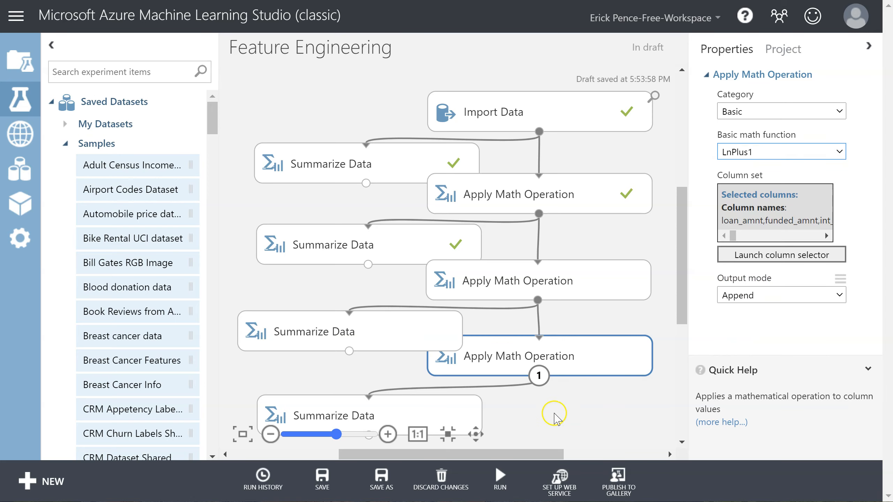
Run the experiment with the added Cuberoot and LnPlus1 operations.
left_click_drag(680, 293, 682, 355)
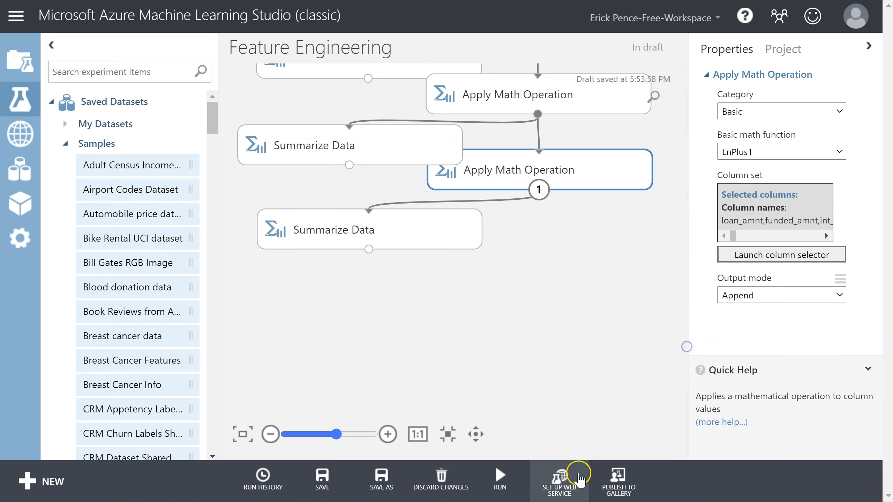
mouse_move(500, 476)
left_click(500, 451)
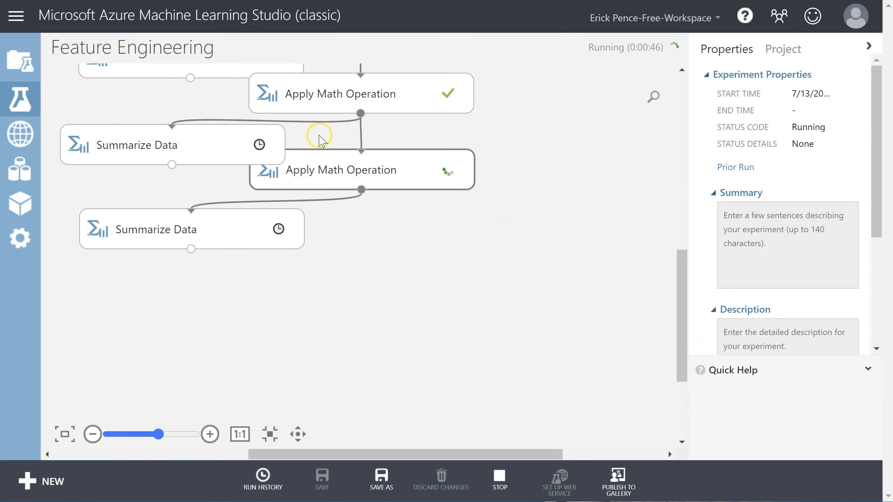
Visualize the results dataset of the Cuberoot Apply Math Operation module and examine its appended Sqrt and Cuberoot columns.
right_click(409, 95)
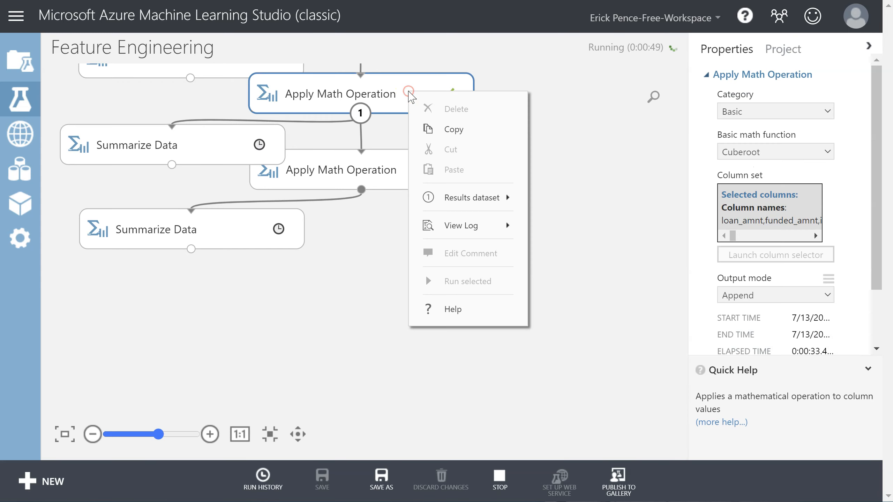
mouse_move(471, 197)
left_click(580, 279)
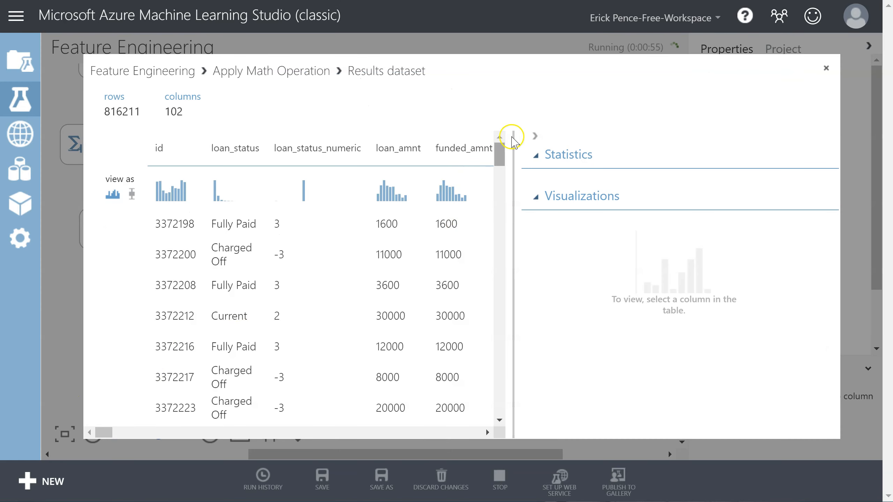
left_click(536, 137)
left_click_drag(108, 432, 318, 443)
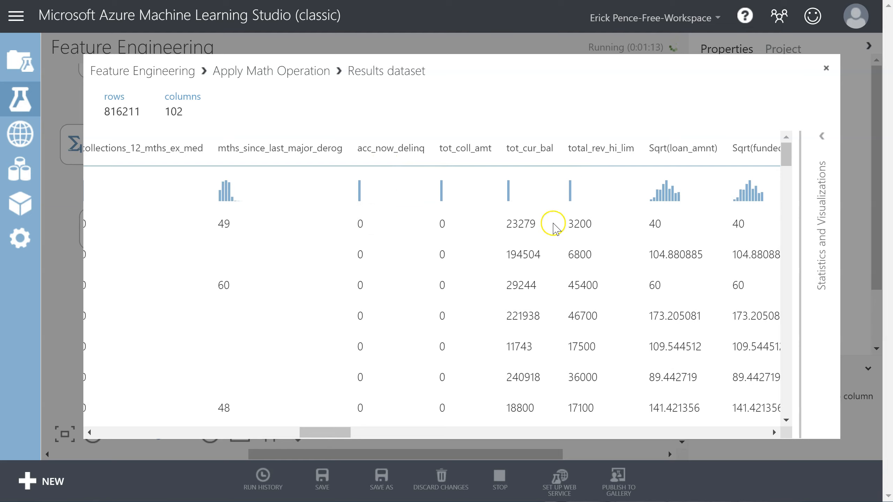
left_click_drag(324, 433, 528, 436)
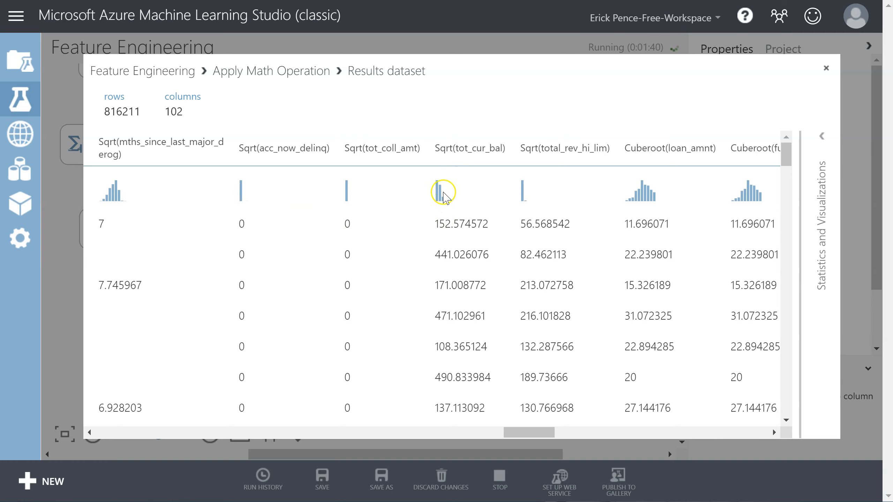
left_click_drag(532, 431, 713, 436)
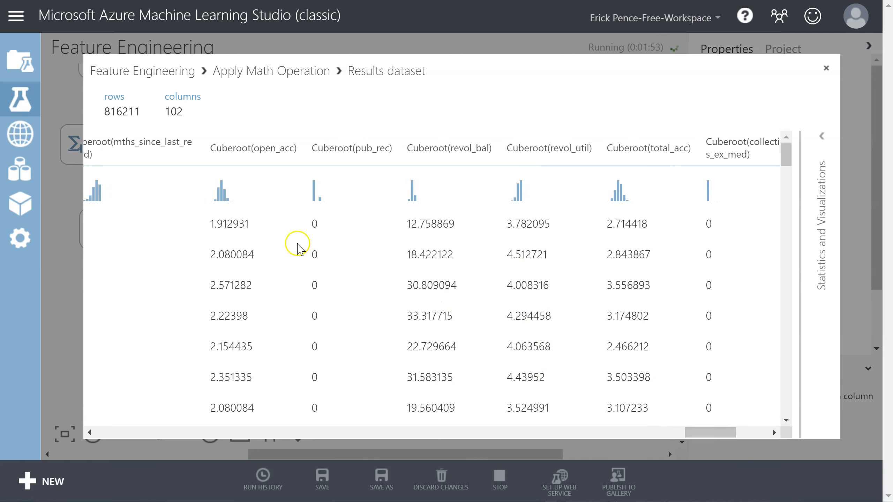
left_click_drag(721, 433, 784, 437)
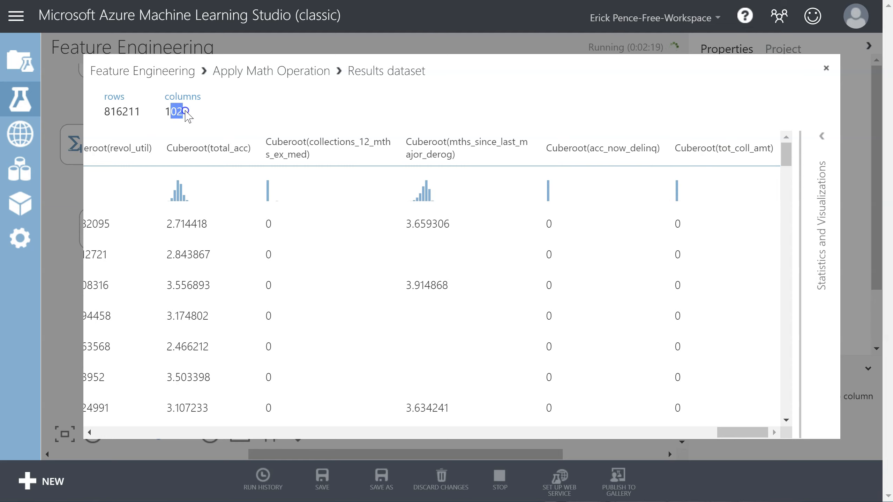
left_click(826, 68)
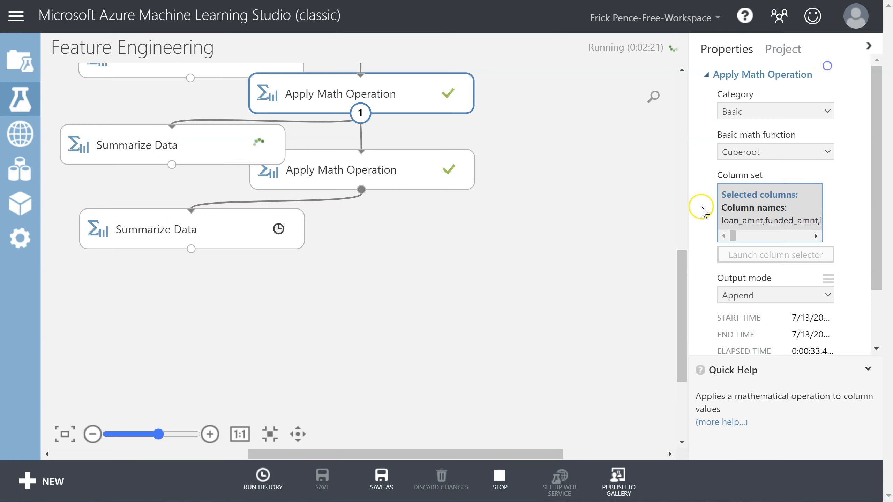
Visualize the results dataset of the LnPlus1 Apply Math Operation module and check which columns it displays last.
left_click(408, 174)
right_click(408, 173)
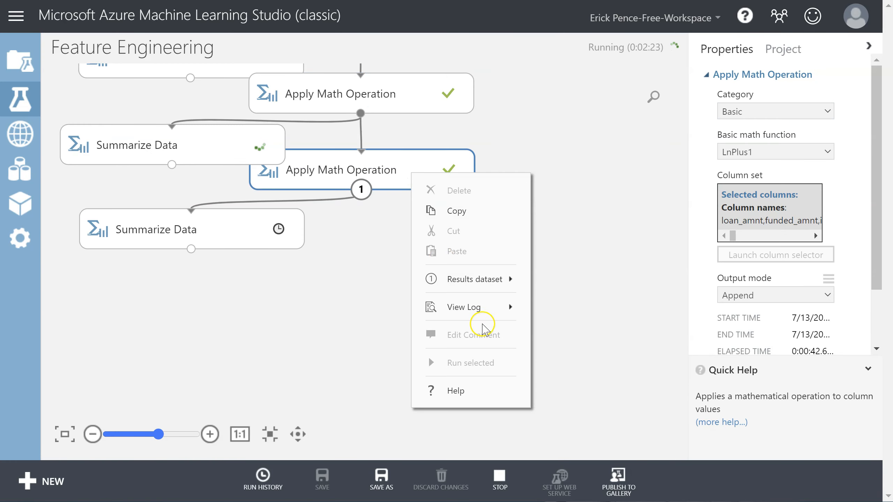
mouse_move(475, 279)
left_click(590, 361)
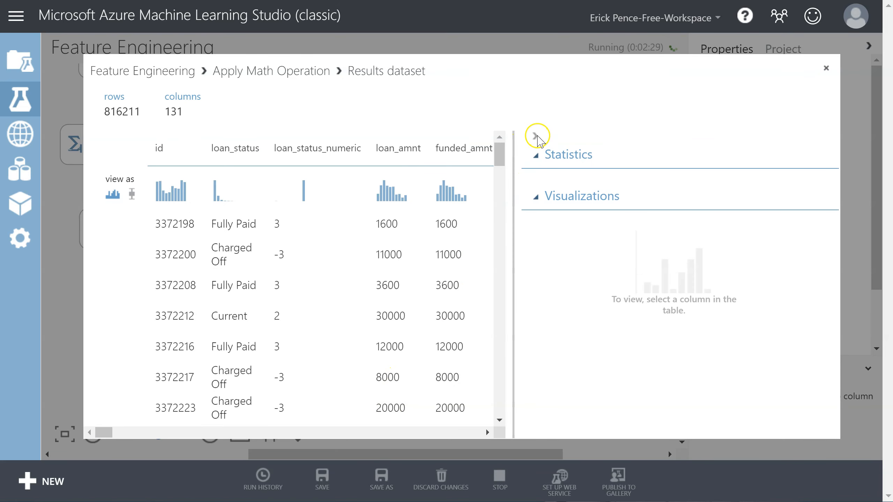
left_click(535, 136)
left_click_drag(116, 431, 760, 437)
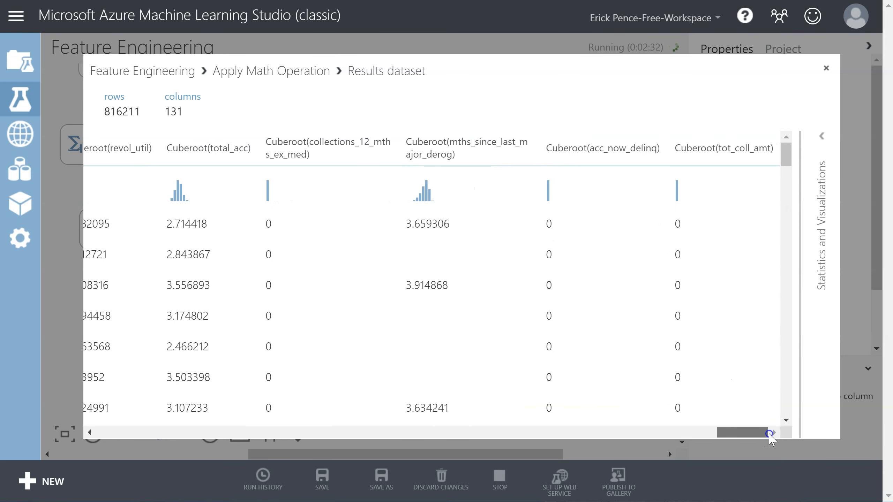
left_click(826, 68)
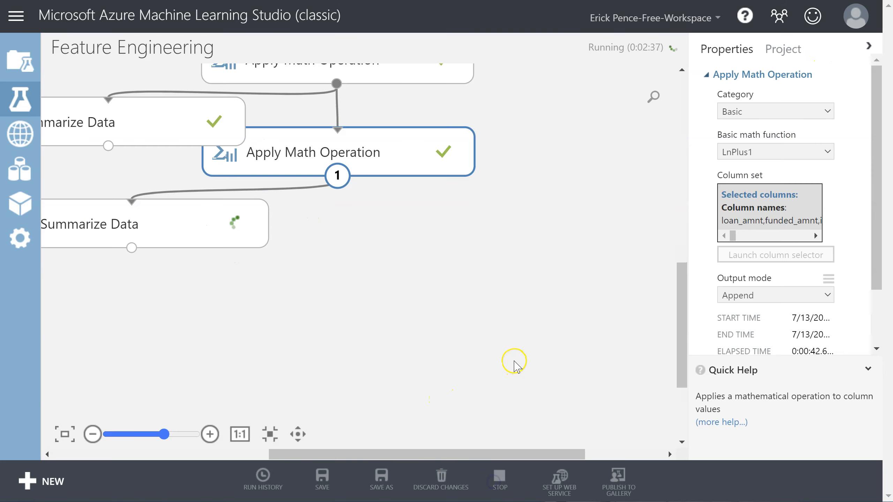
Delete the Cuberoot Apply Math Operation module and its Summarize Data module, and move the LnPlus1 pair up into the gap.
left_click_drag(682, 331, 686, 270)
left_click(581, 264)
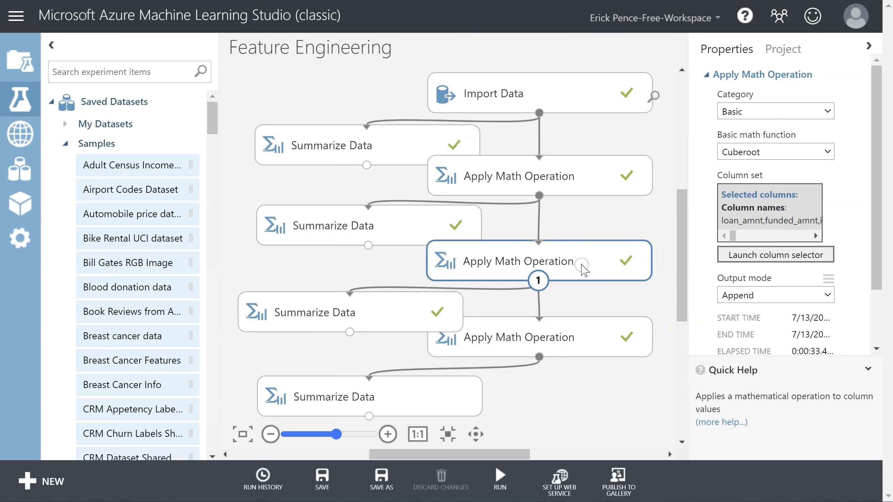
key("Delete")
left_click(381, 303)
key("Delete")
left_click_drag(560, 338, 563, 275)
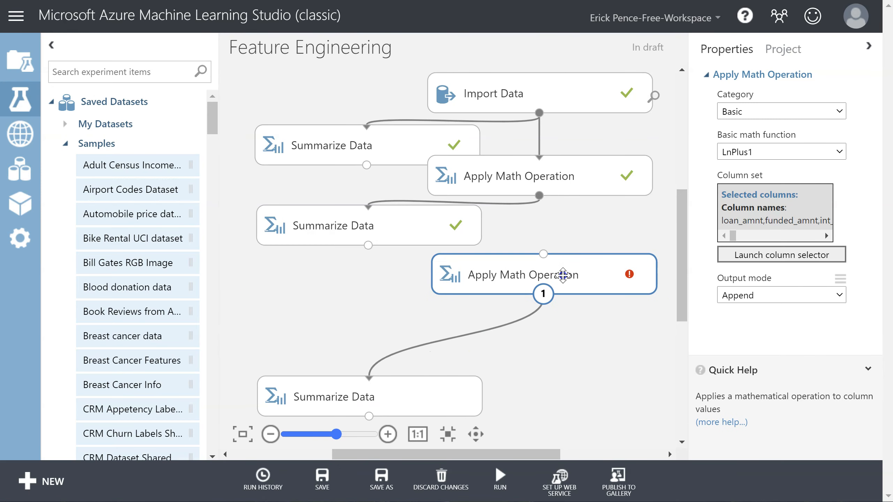
left_click_drag(445, 407, 448, 343)
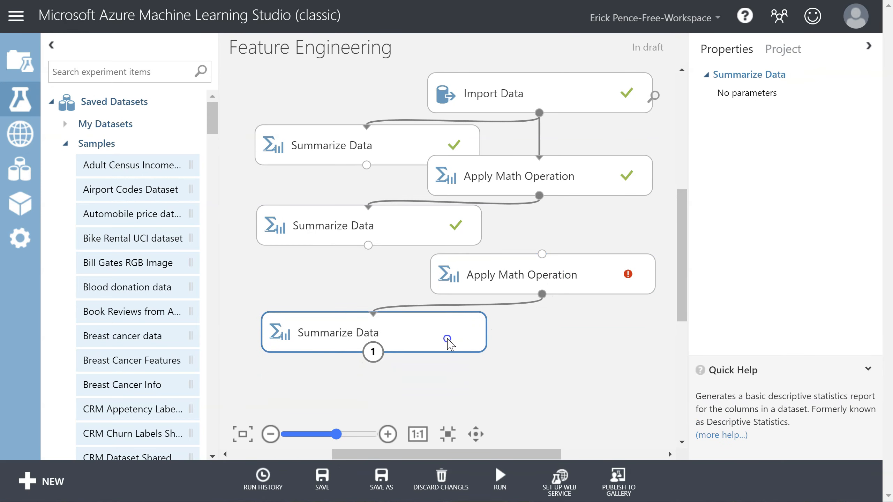
View the output mode options of the Sqrt Apply Math Operation module.
left_click(568, 175)
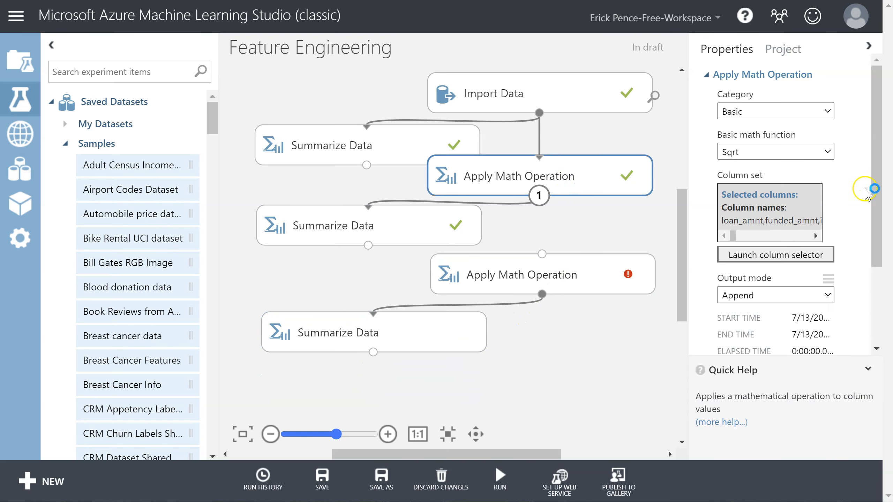
scroll(869, 186, "down", 3)
left_click(803, 186)
left_click(638, 208)
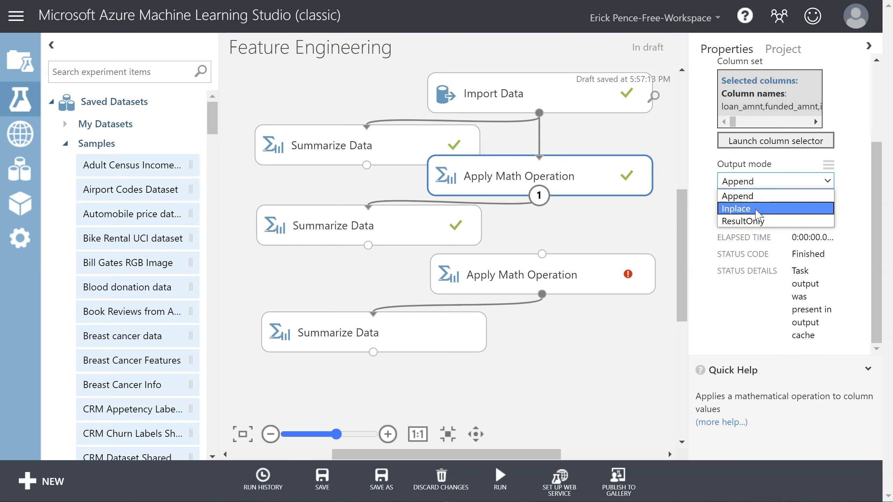
Connect the Sqrt Apply Math Operation output to the LnPlus1 module and set the LnPlus1 module's output mode to Inplace.
left_click_drag(538, 195, 545, 261)
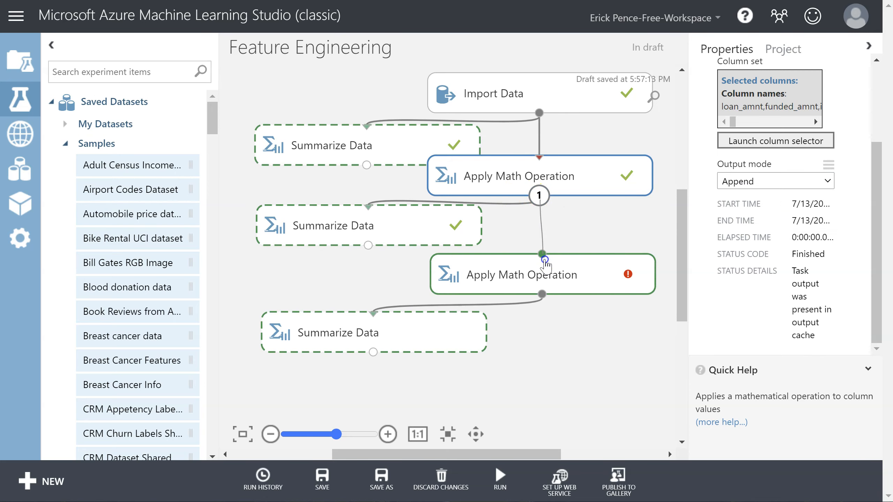
left_click(562, 273)
left_click(784, 293)
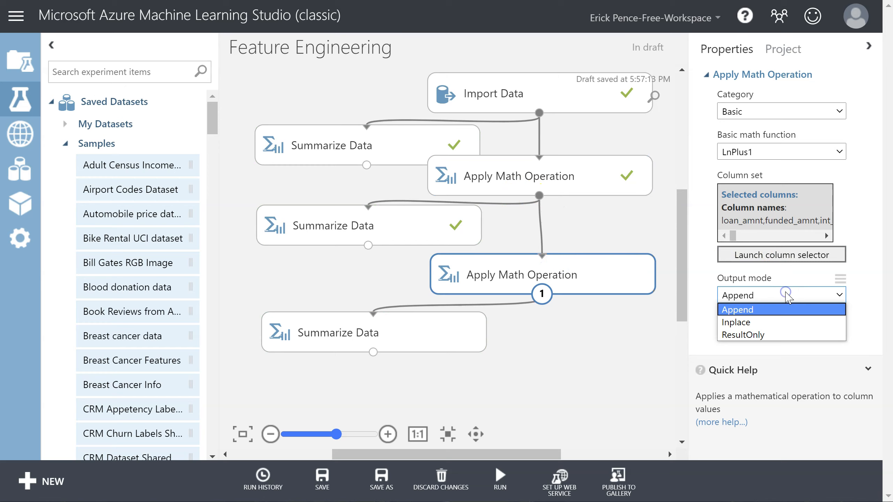
left_click(790, 323)
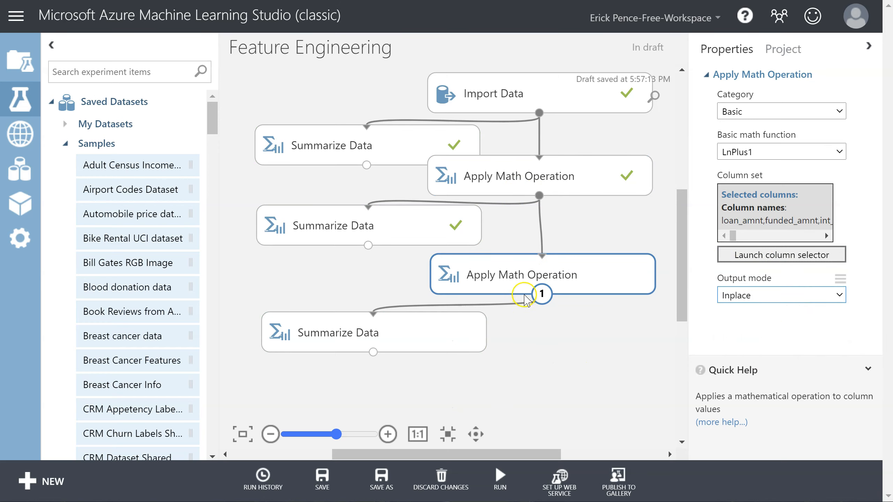
Run the experiment and visualize the results dataset of the LnPlus1 Apply Math Operation module.
mouse_move(500, 478)
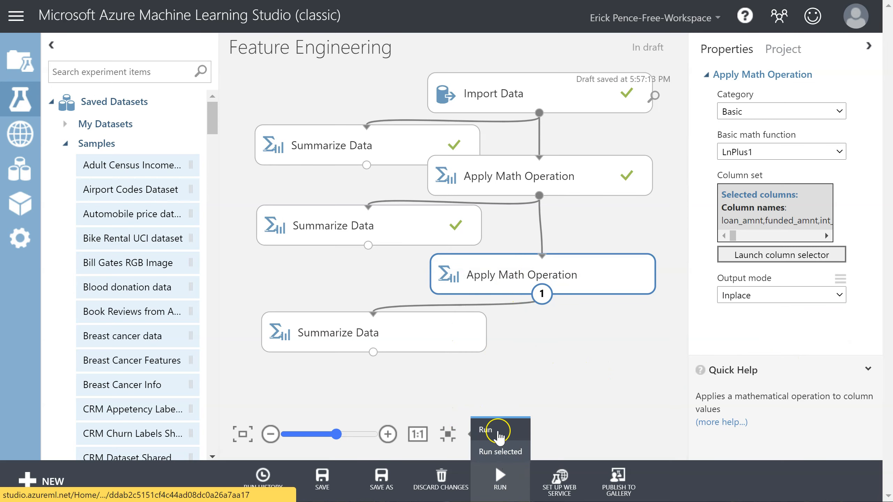
left_click(499, 434)
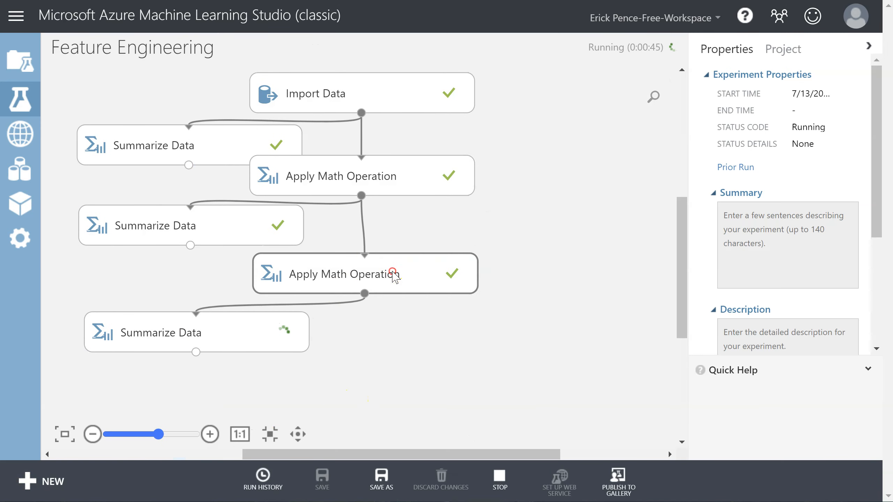
right_click(394, 277)
mouse_move(414, 371)
left_click(555, 341)
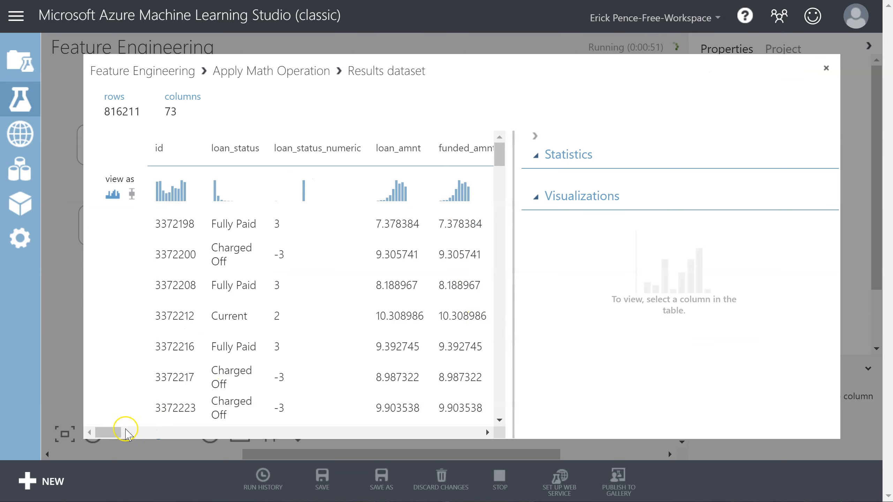
Examine the transformed values and statistics of loan_amnt, and review the other columns as far as the Sqrt columns.
left_click_drag(111, 429, 121, 429)
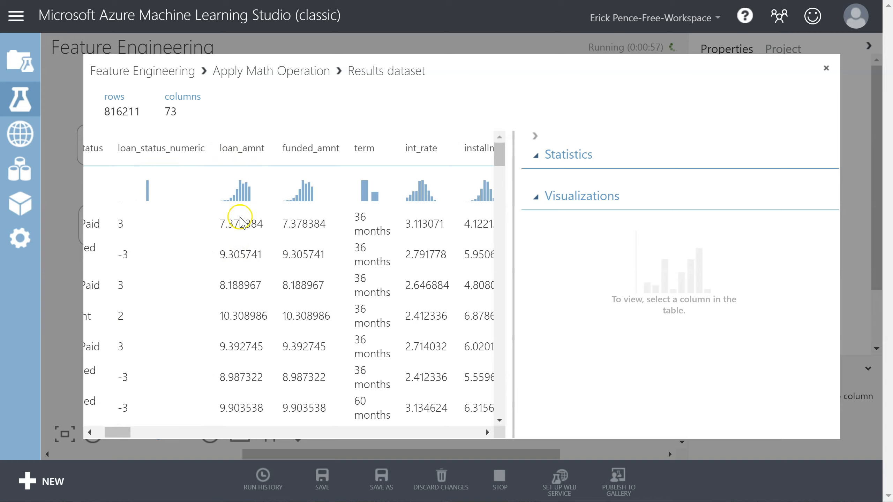
left_click_drag(224, 224, 265, 224)
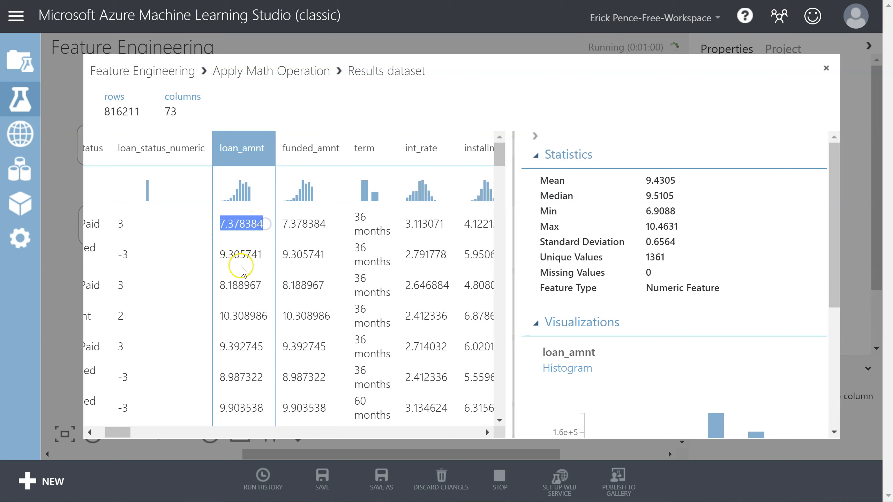
left_click(240, 338)
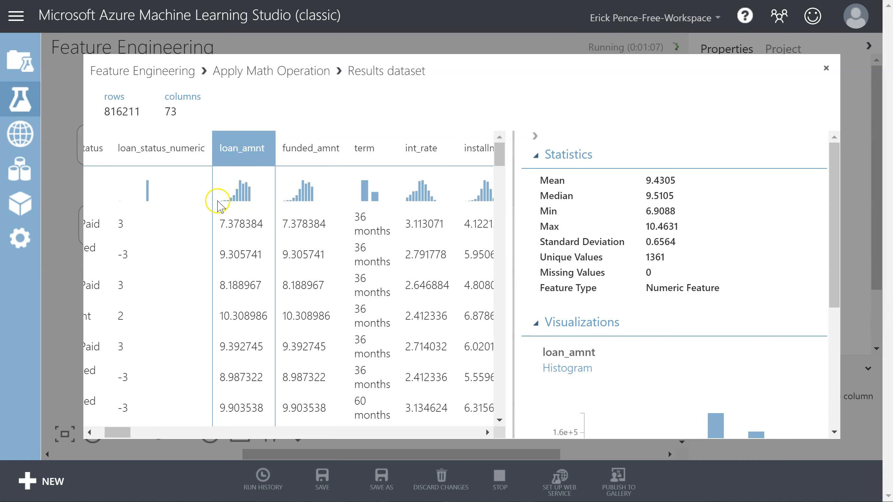
mouse_move(122, 433)
left_mouse_down()
mouse_move(151, 433)
mouse_move(114, 432)
mouse_move(133, 430)
left_mouse_up()
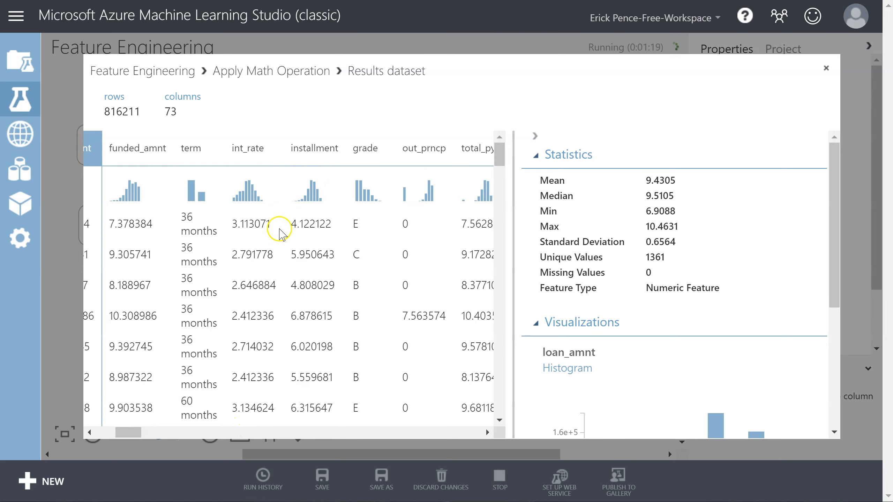
left_click_drag(128, 432, 293, 430)
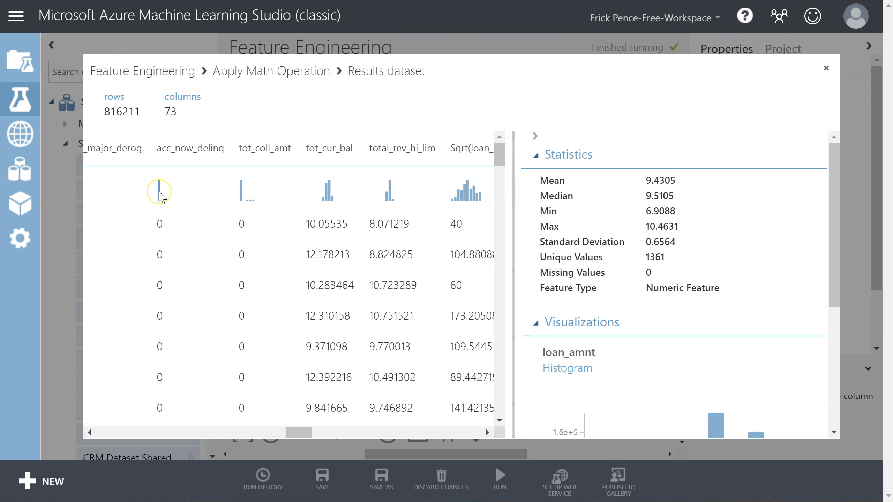
Check the values and statistics of the tot_coll_amt and acc_now_delinq columns in the results dataset.
scroll(219, 279, "down", 10)
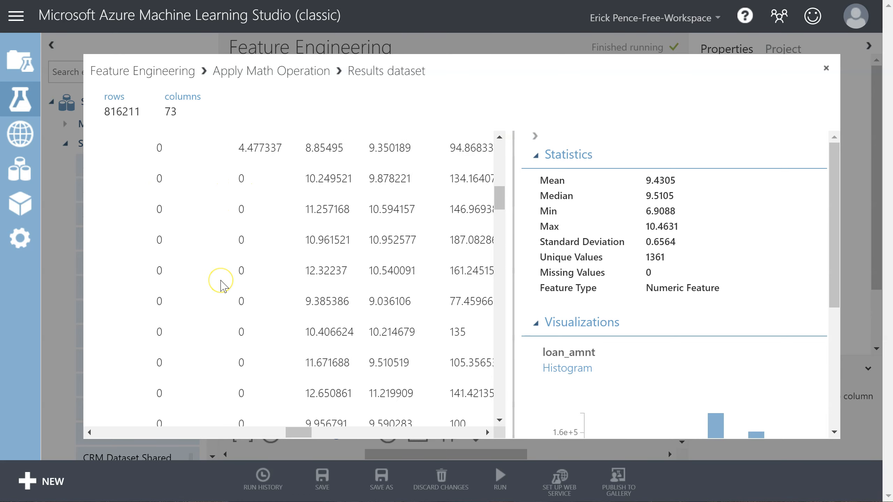
scroll(222, 285, "up", 5)
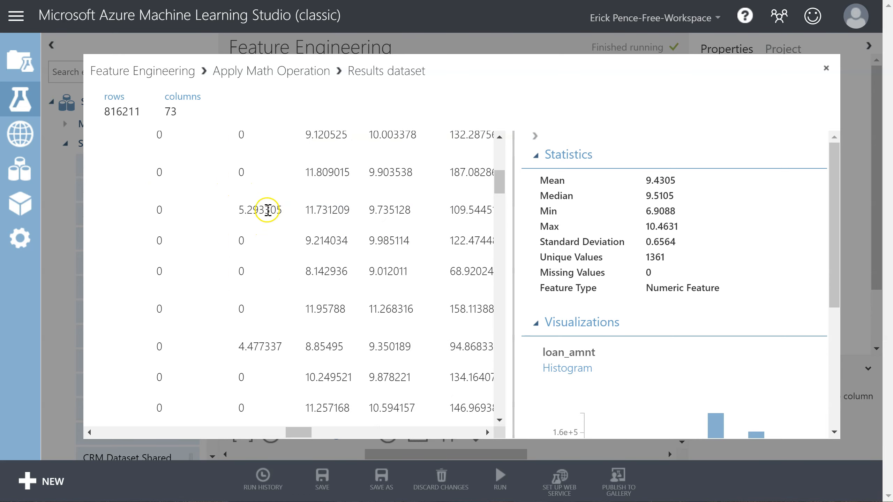
scroll(243, 225, "up", 5)
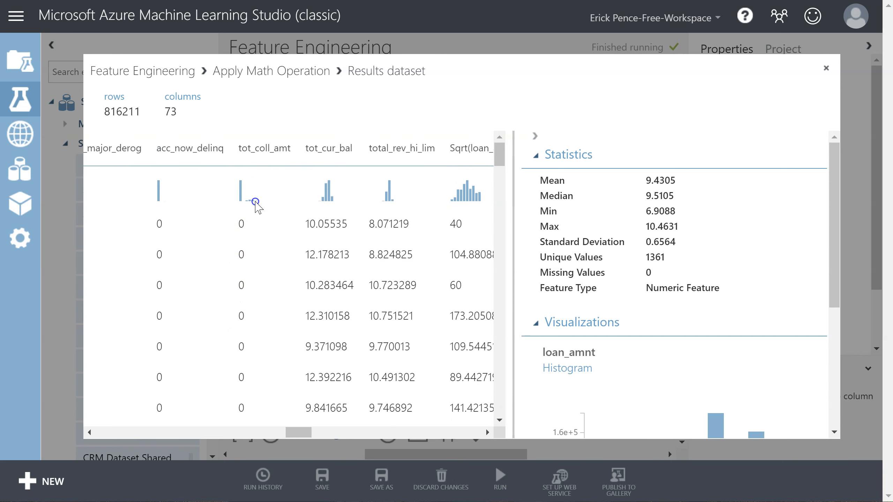
left_click(256, 202)
left_click(211, 150)
left_click(263, 155)
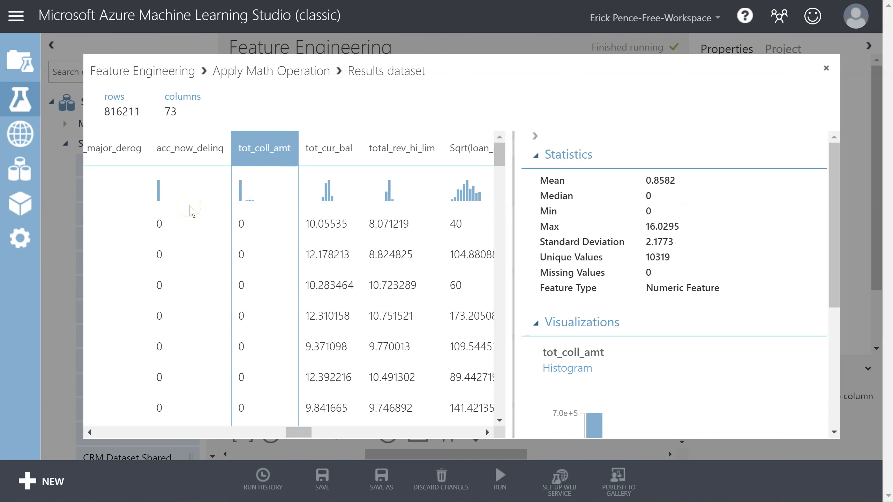
left_click(190, 209)
Examine the nonzero values and distribution of the tot_coll_amt column, and close the results dataset visualization.
scroll(230, 264, "down", 1)
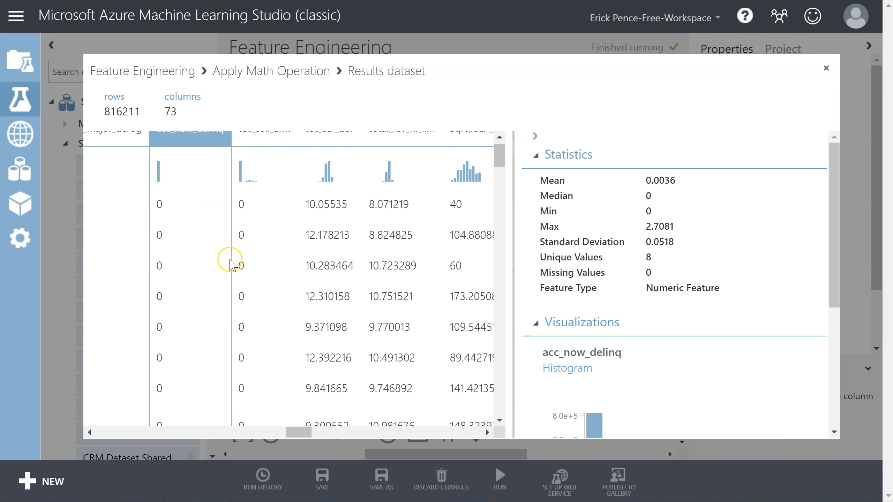
scroll(231, 264, "down", 5)
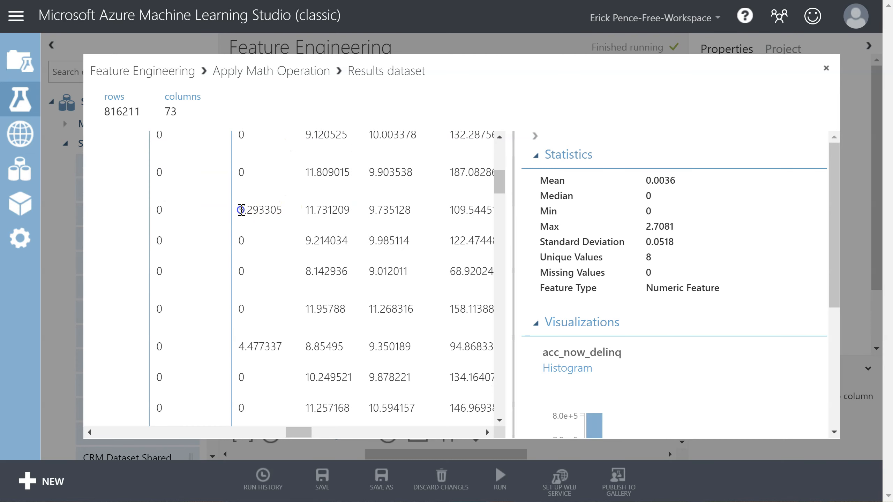
left_click_drag(241, 210, 280, 207)
left_click(260, 225)
scroll(266, 229, "up", 5)
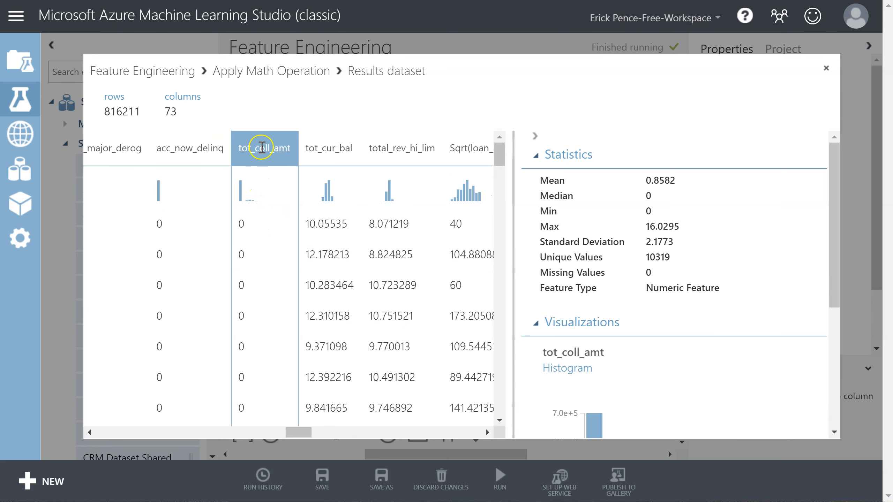
scroll(200, 297, "down", 5)
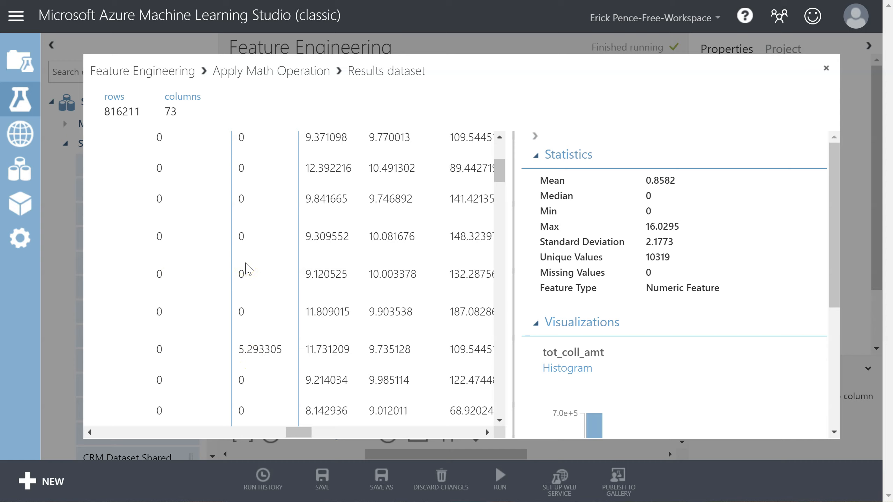
scroll(246, 263, "up", 5)
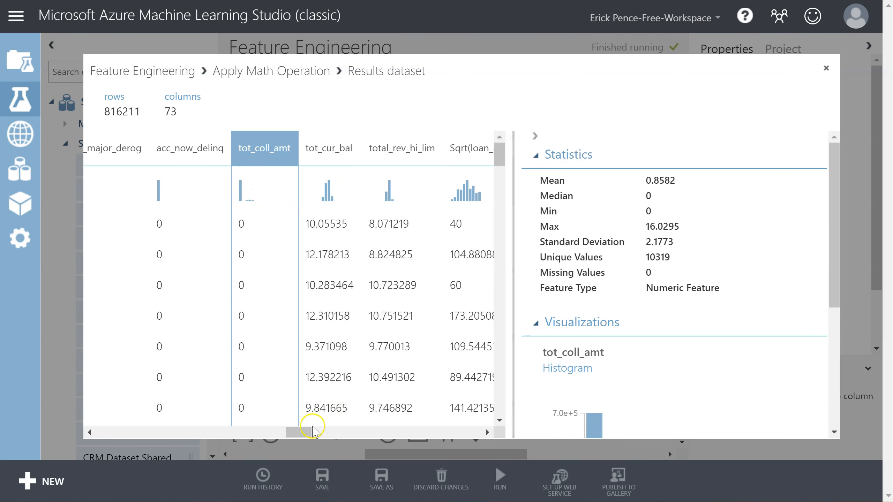
left_click(826, 68)
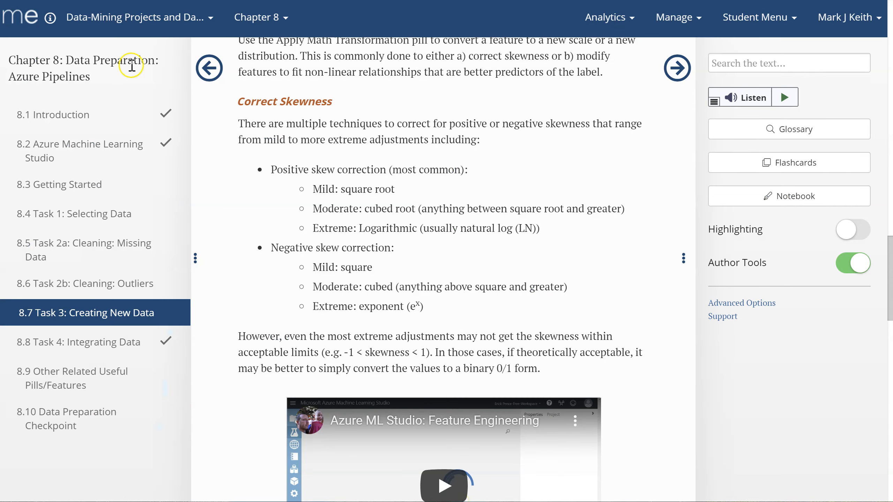
In the textbook's Correct Skewness section, compare the mild, moderate and extreme techniques for positive and negative skew.
left_click(355, 268)
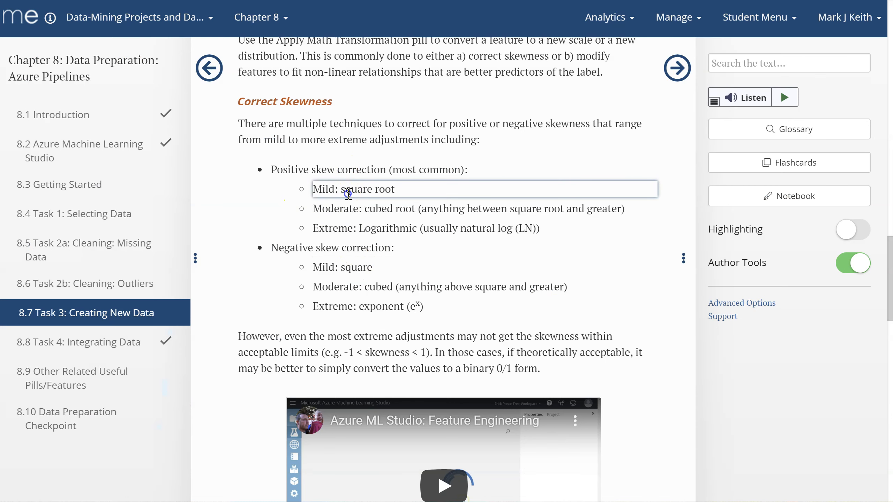
left_click_drag(345, 189, 420, 189)
left_click_drag(358, 267, 389, 267)
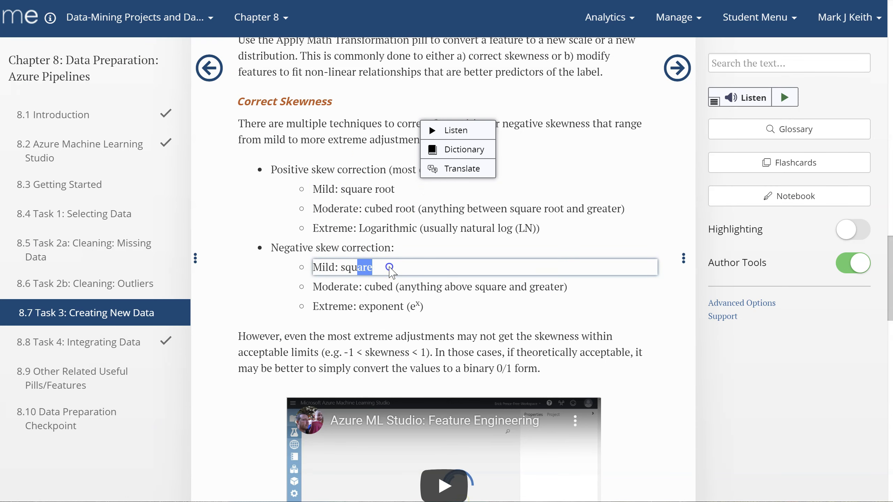
left_click(375, 209)
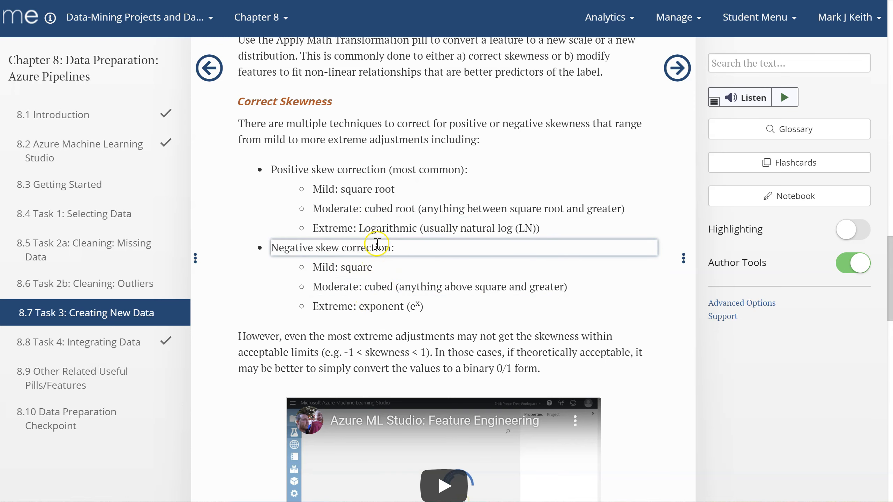
double_click(384, 227)
left_click_drag(359, 306, 417, 305)
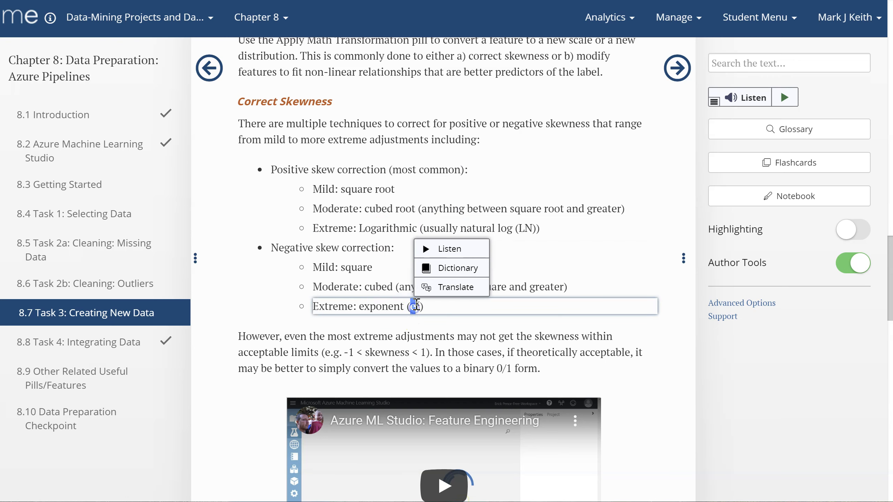
left_click(492, 305)
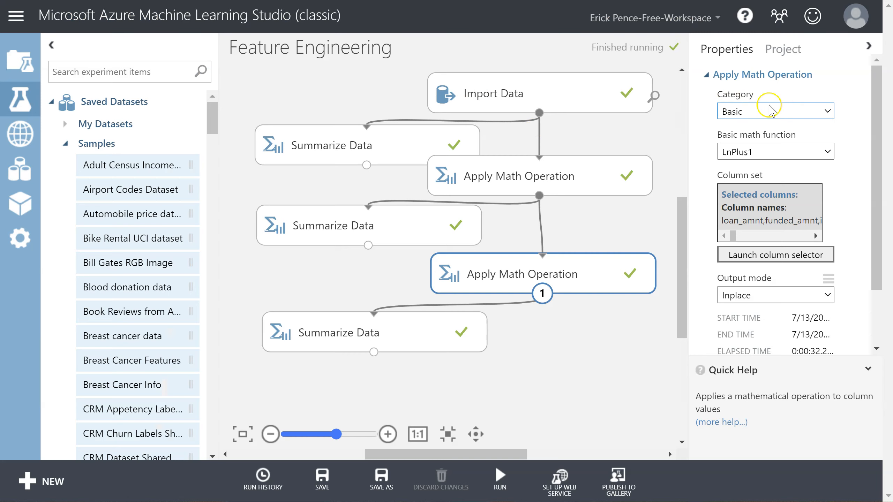
Set the second Apply Math Operation module's basic math function to Exp and review the other available functions.
left_click(783, 152)
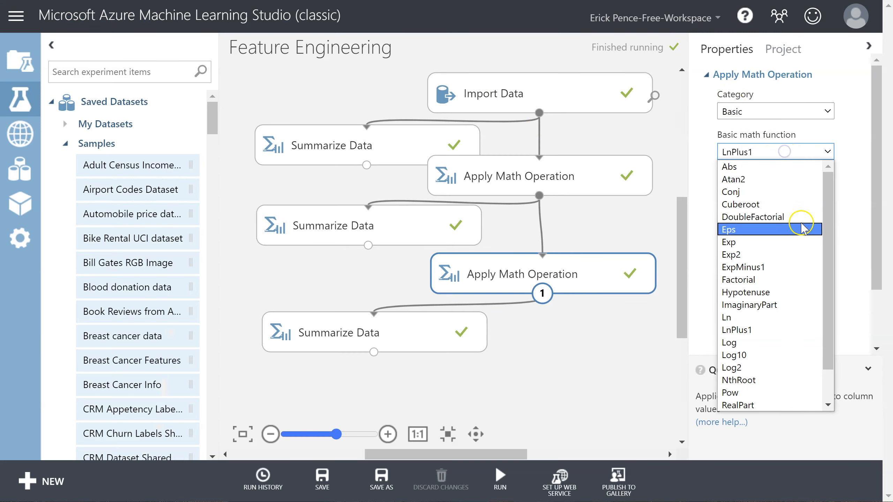
left_click(732, 242)
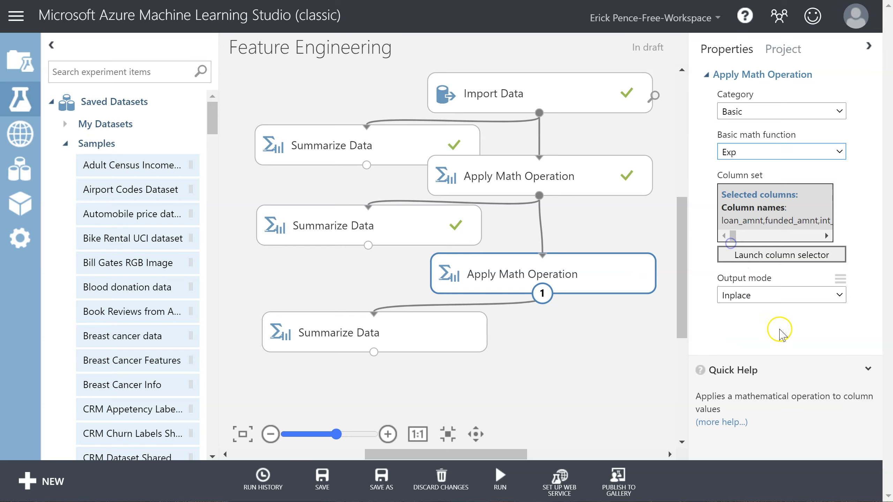
left_click(809, 155)
scroll(841, 299, "down", 1)
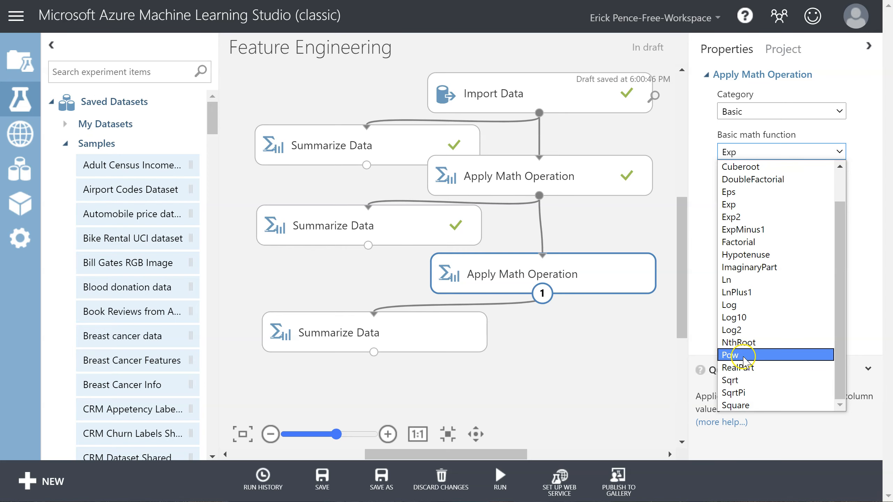
left_click(599, 347)
Move the Exp Apply Math Operation module and its Summarize Data module slightly down and to the left on the canvas.
left_click_drag(600, 269, 589, 273)
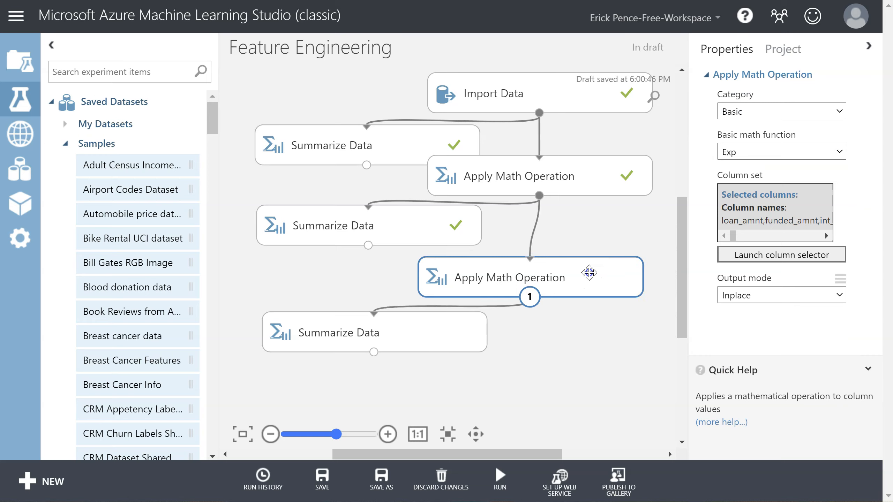
left_click(464, 329)
left_click_drag(463, 330, 460, 335)
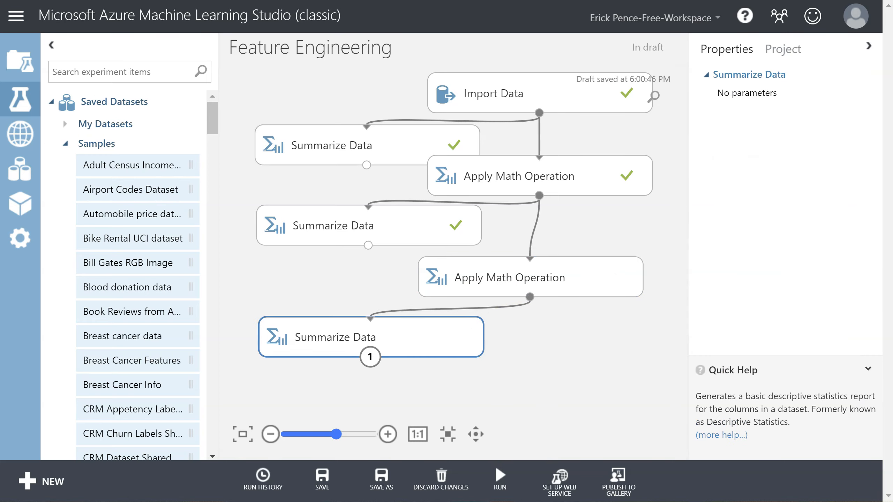